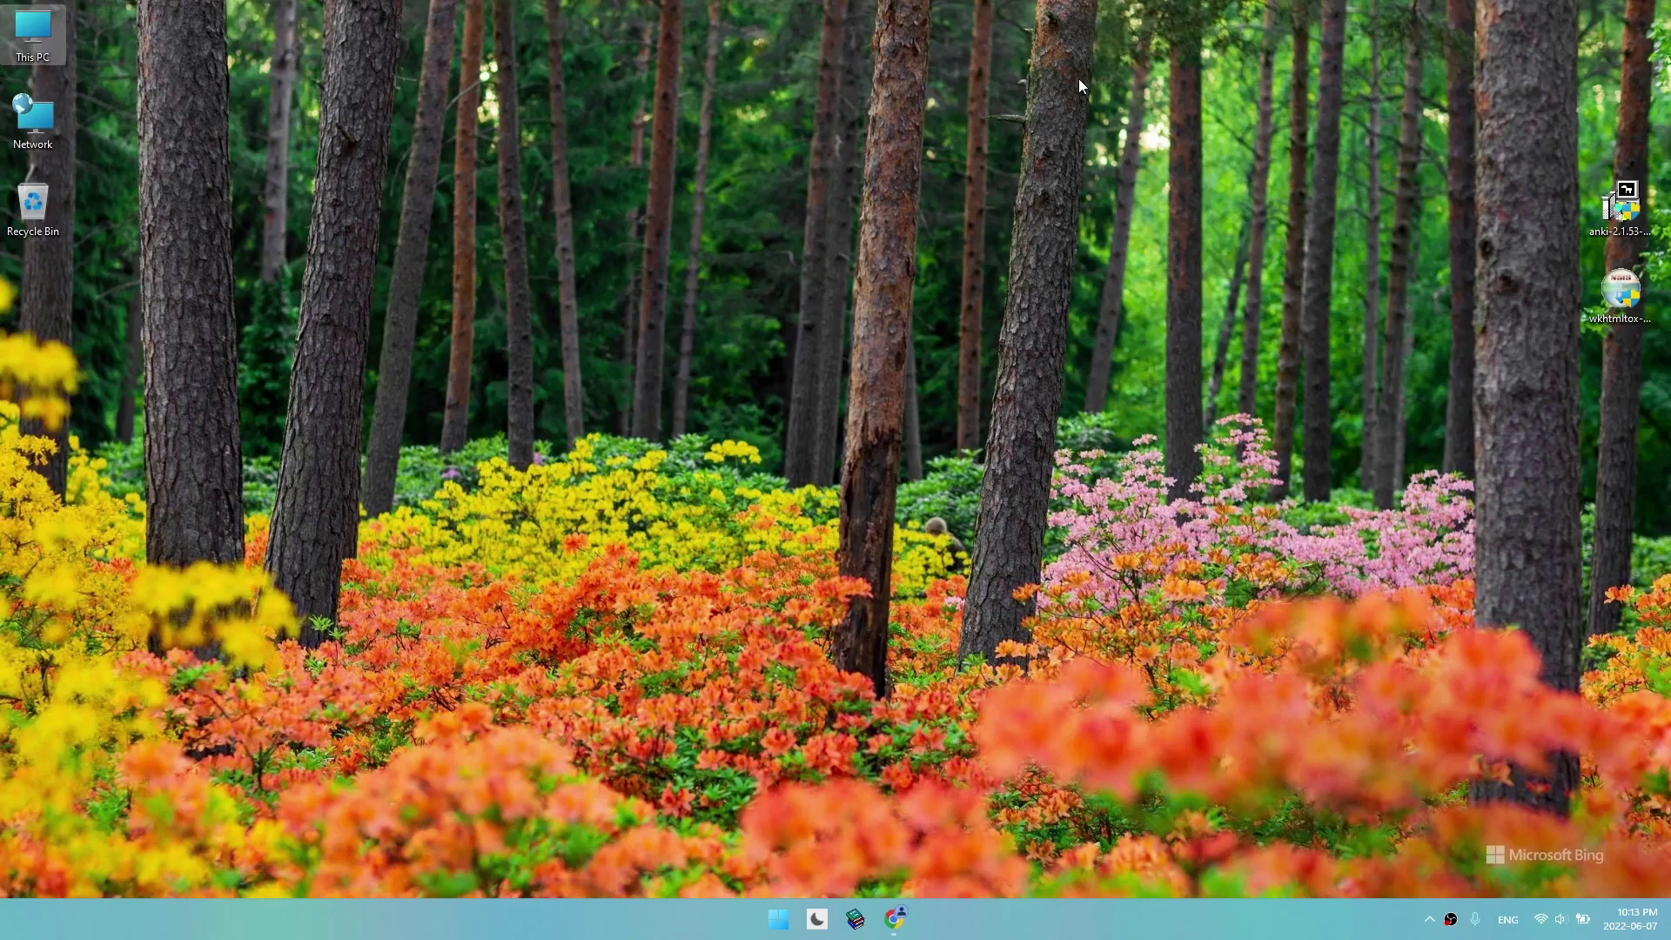
Step: Clear the icon selection on the Windows desktop
key("r")
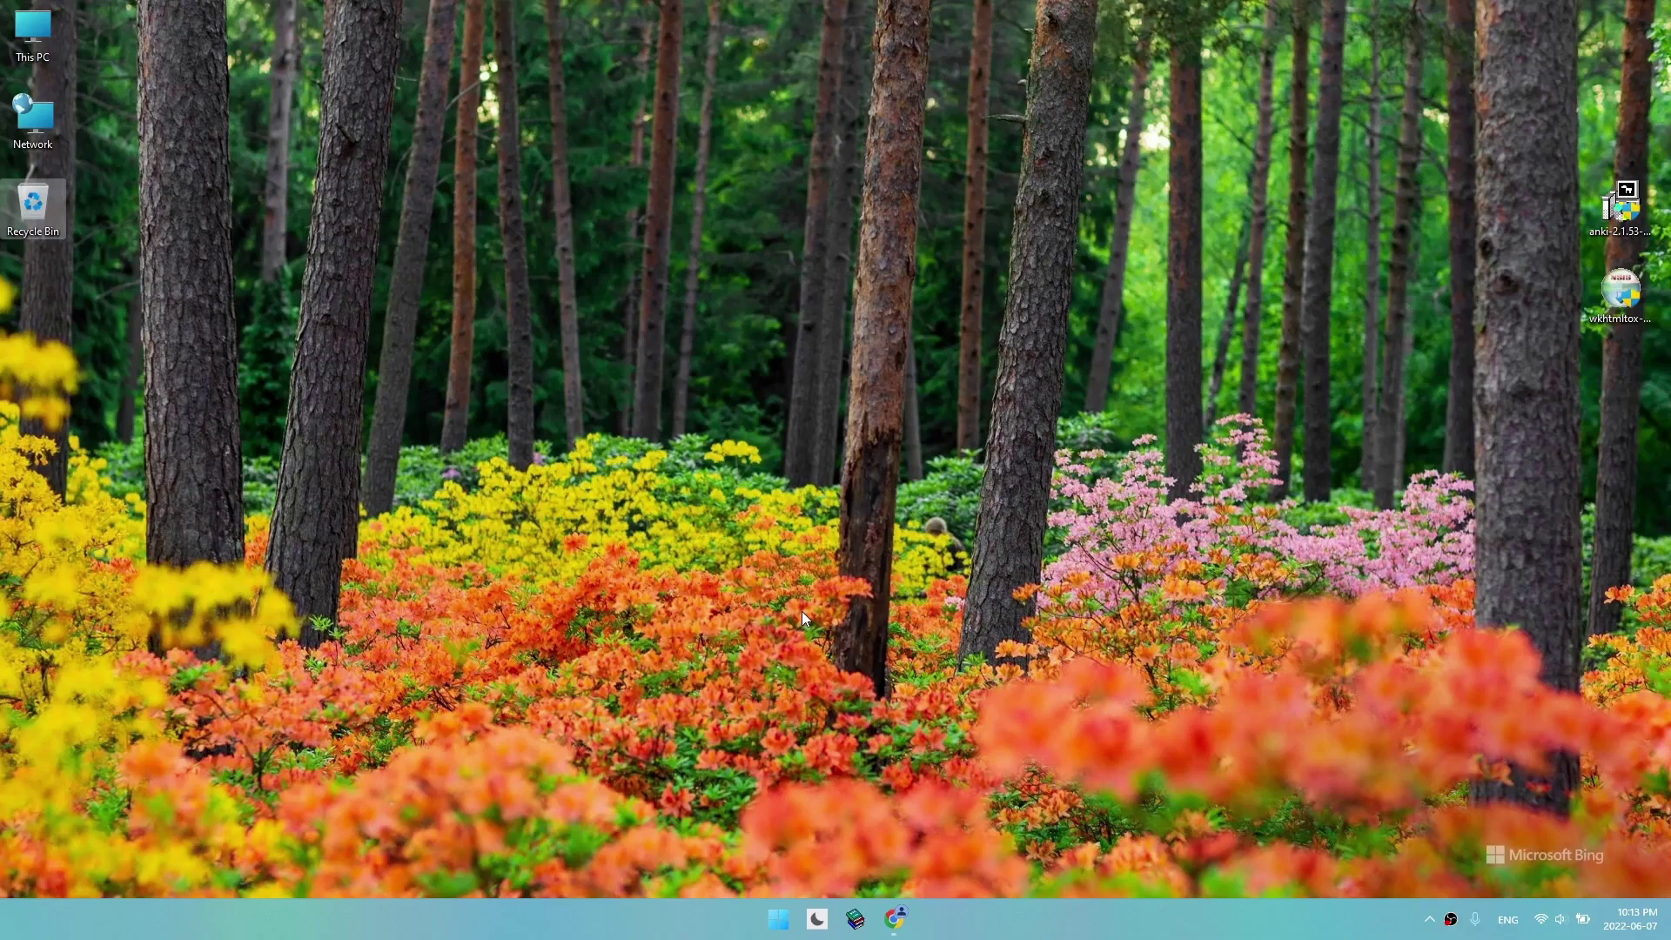
left_click(963, 781)
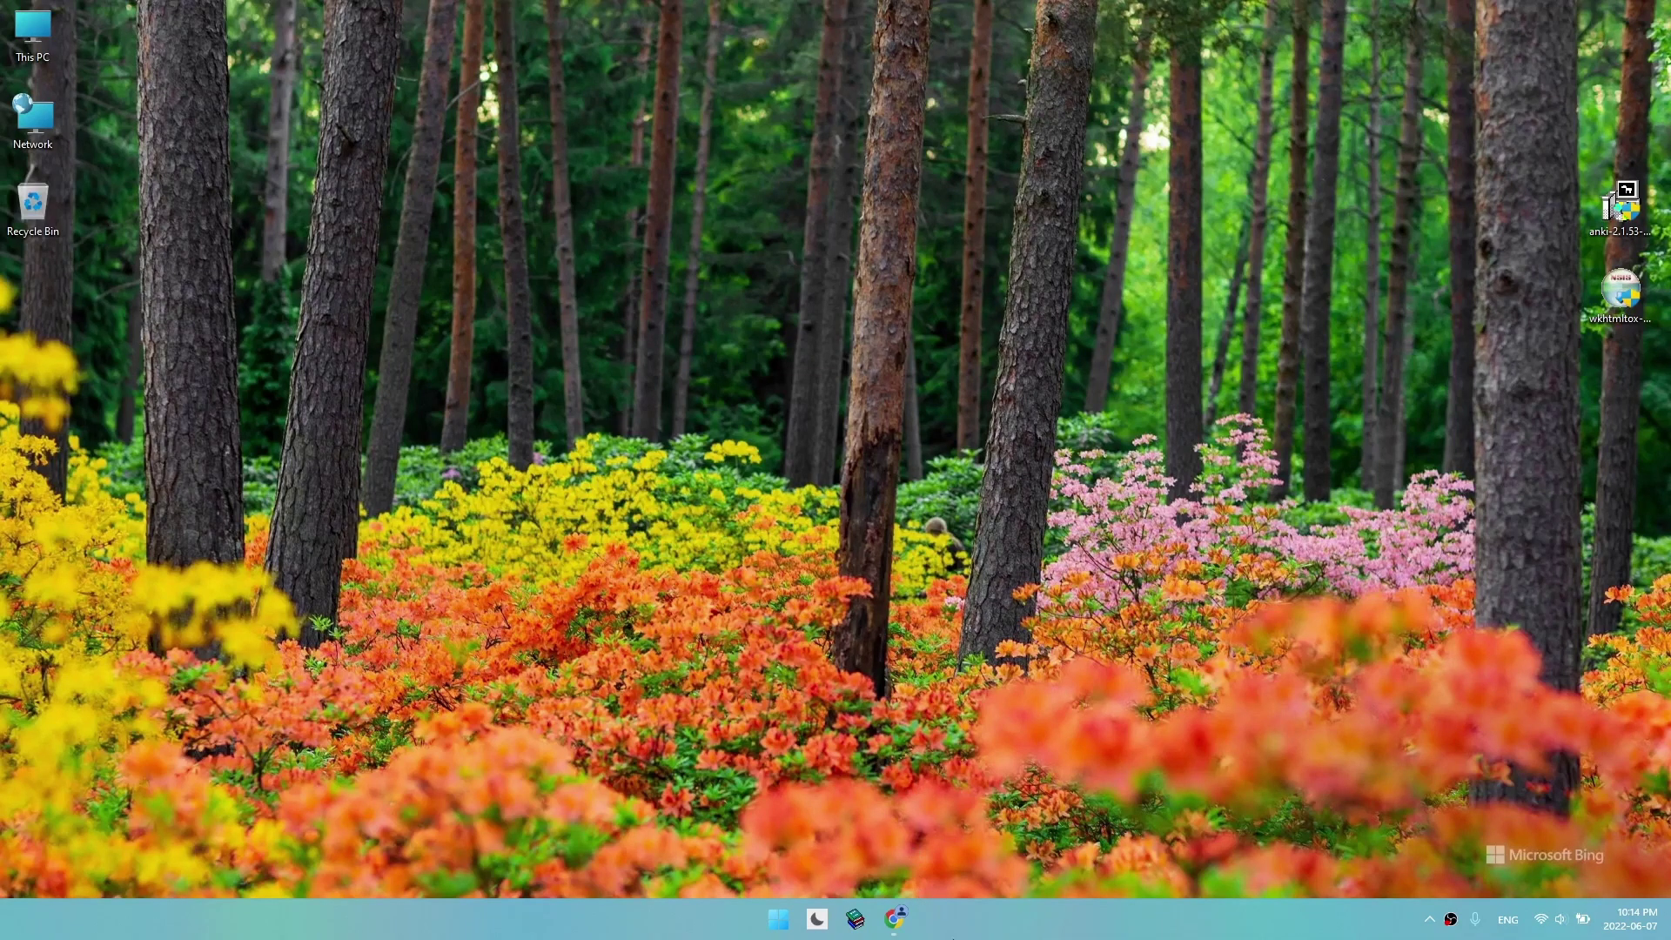
Step: Read the Qt5 vs Qt6 comparison from AnkiWeb's Download Anki section, then return to the download tab
left_click(897, 918)
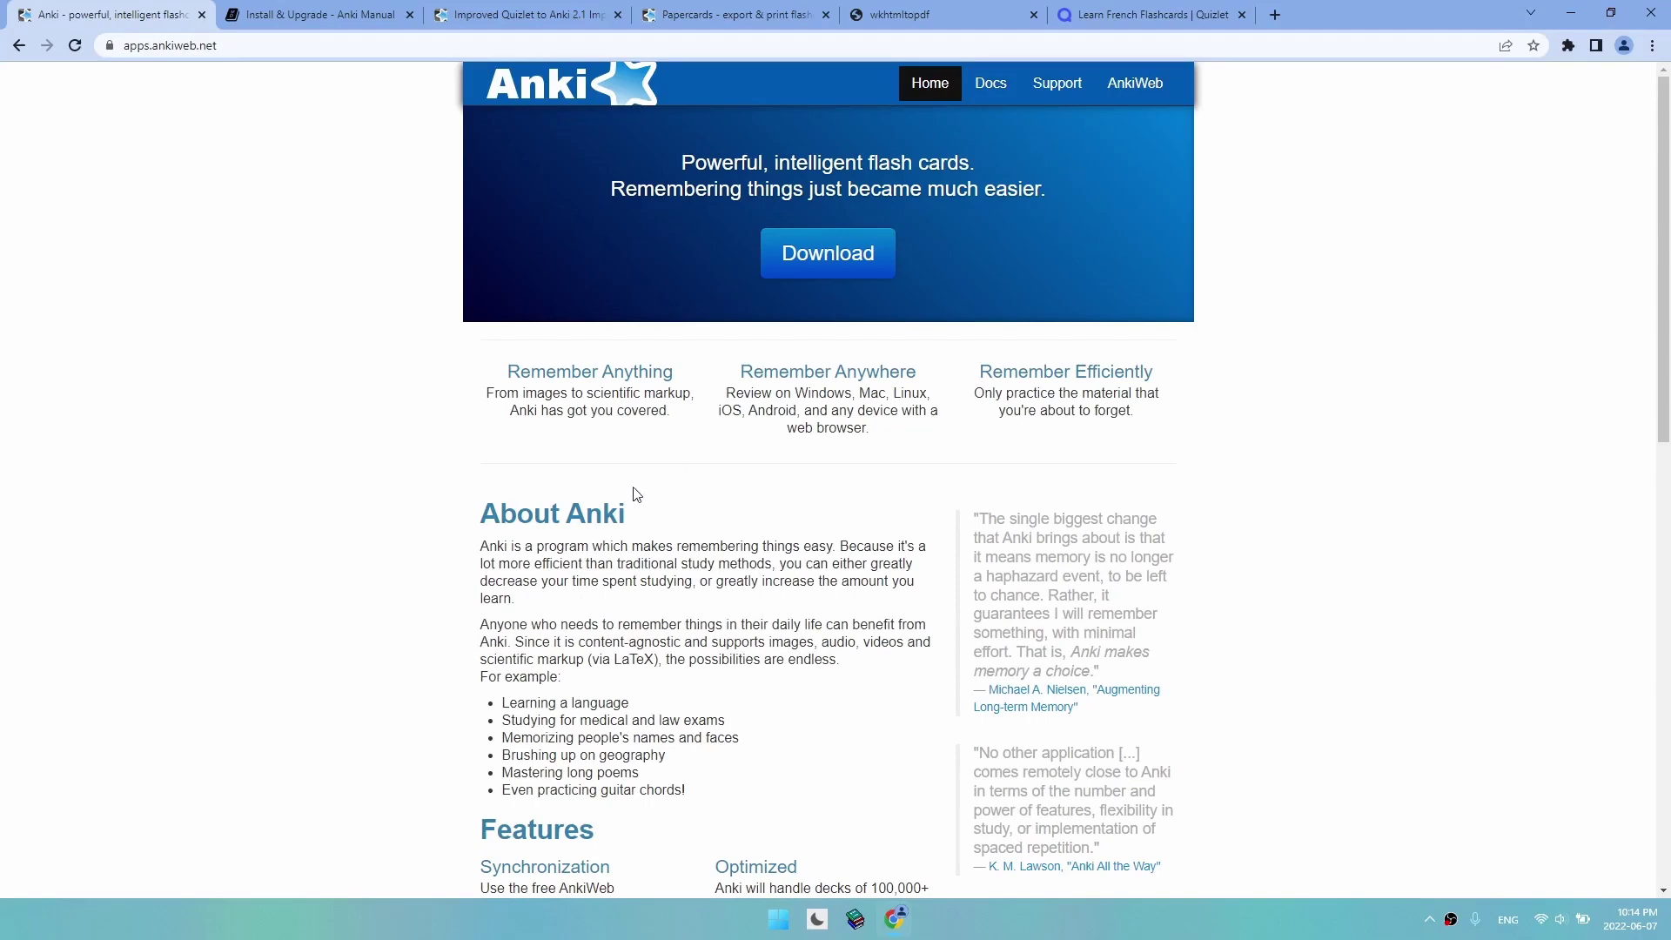
scroll(532, 489, "down", 7)
scroll(533, 494, "down", 3)
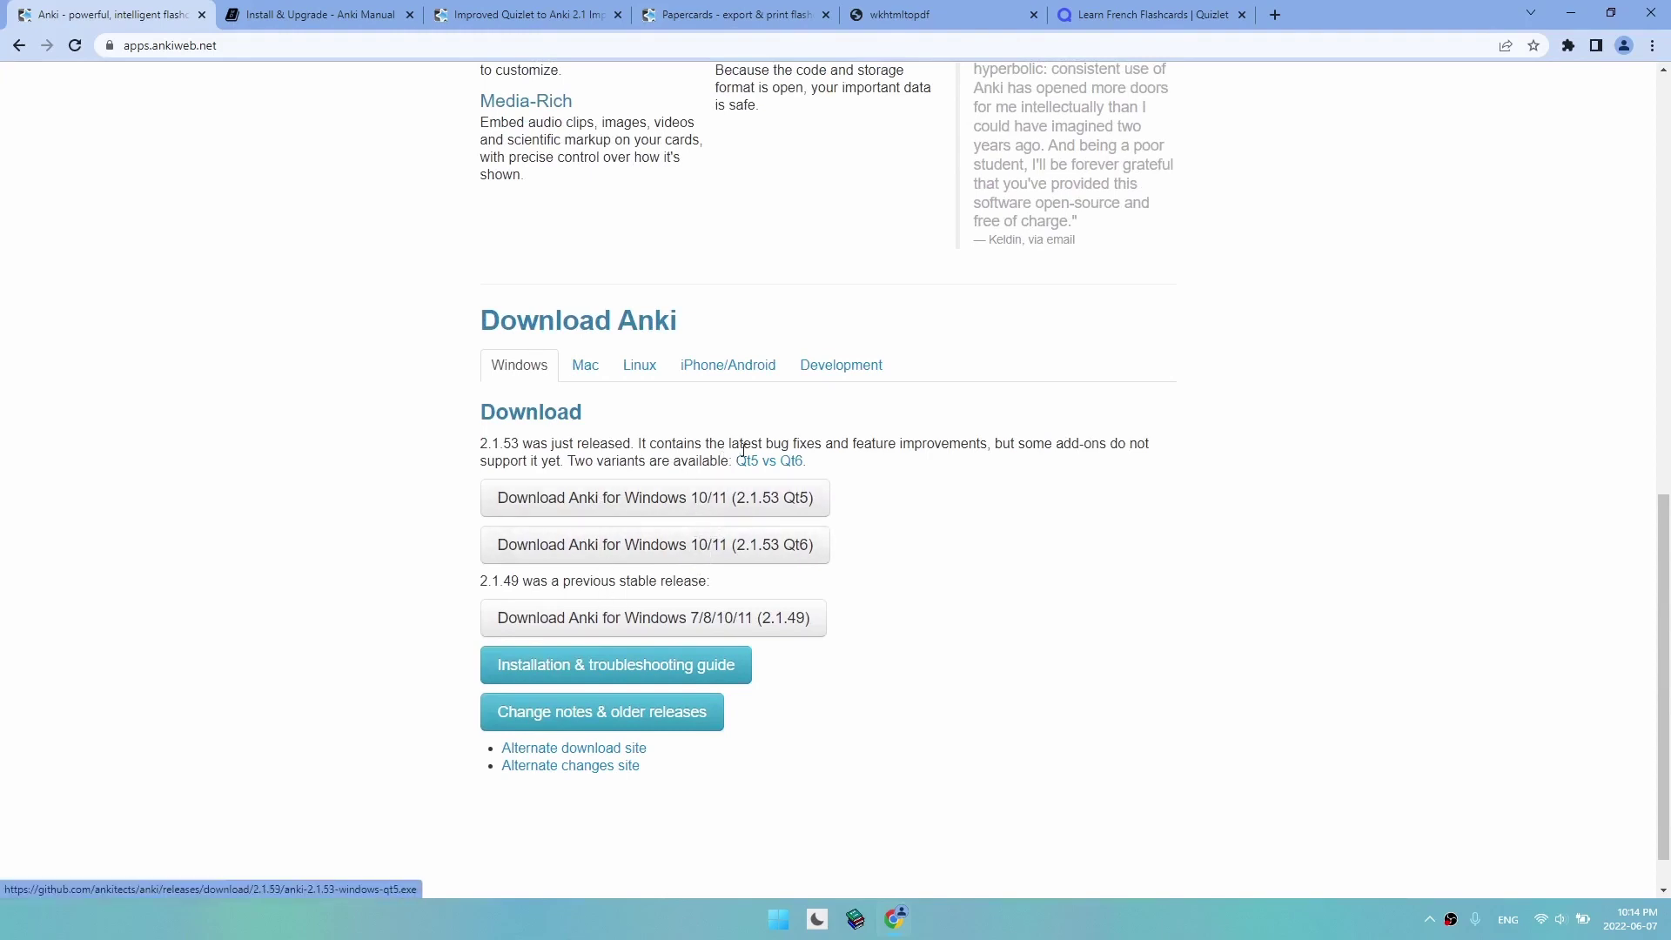
left_click(770, 461)
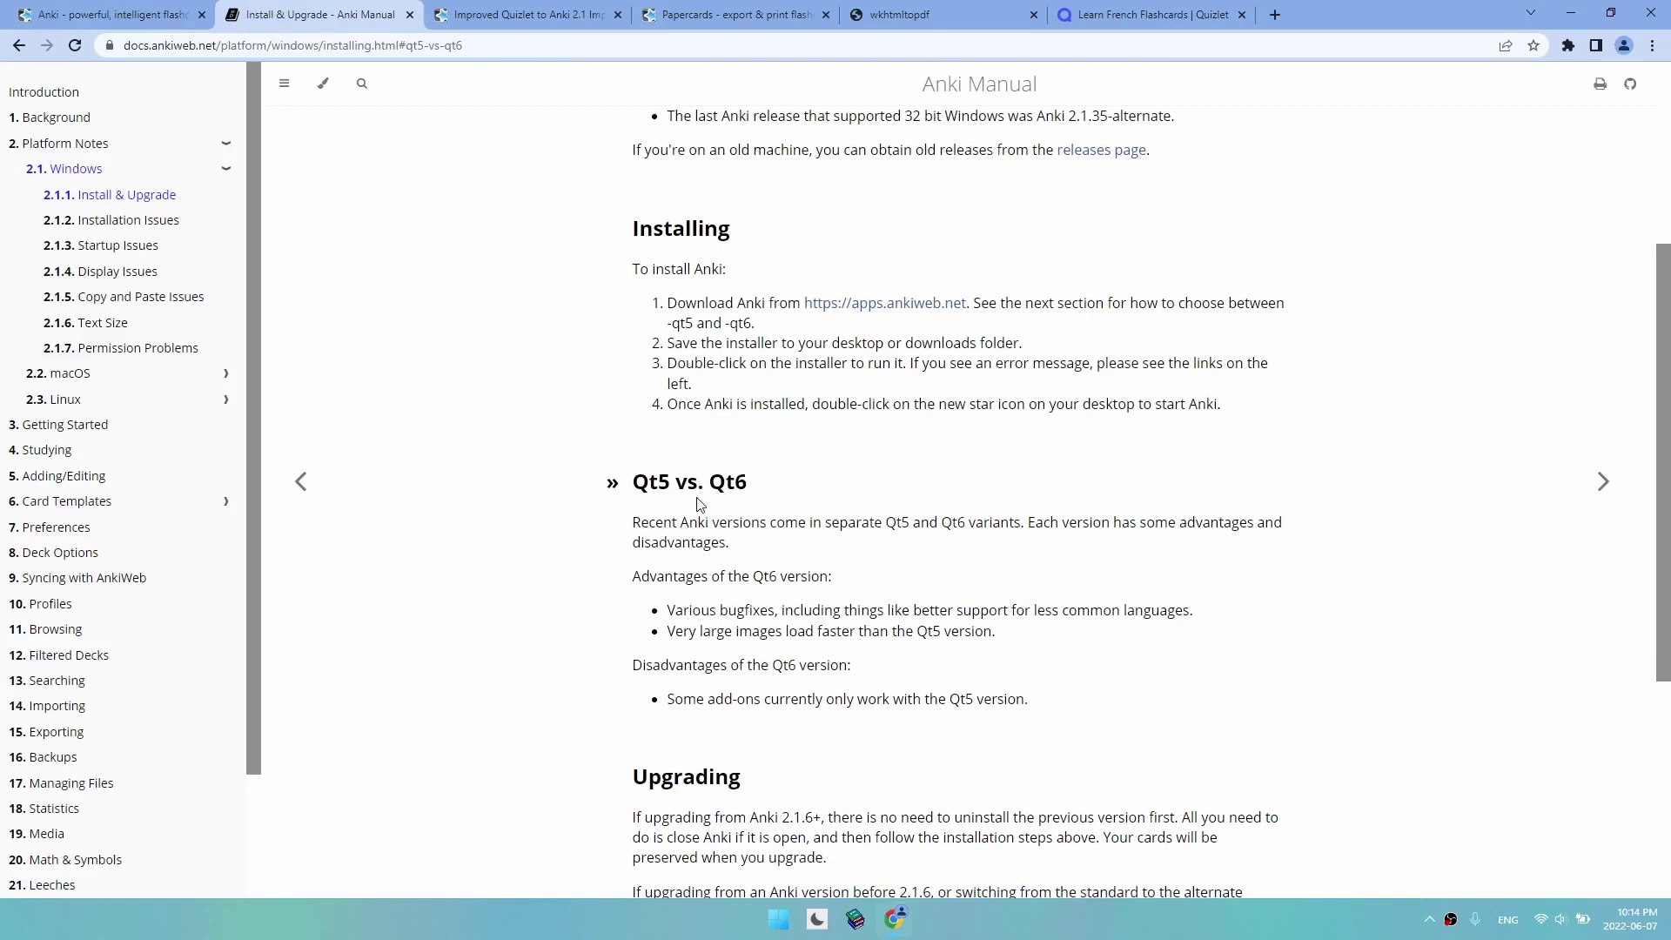
scroll(719, 548, "down", 1)
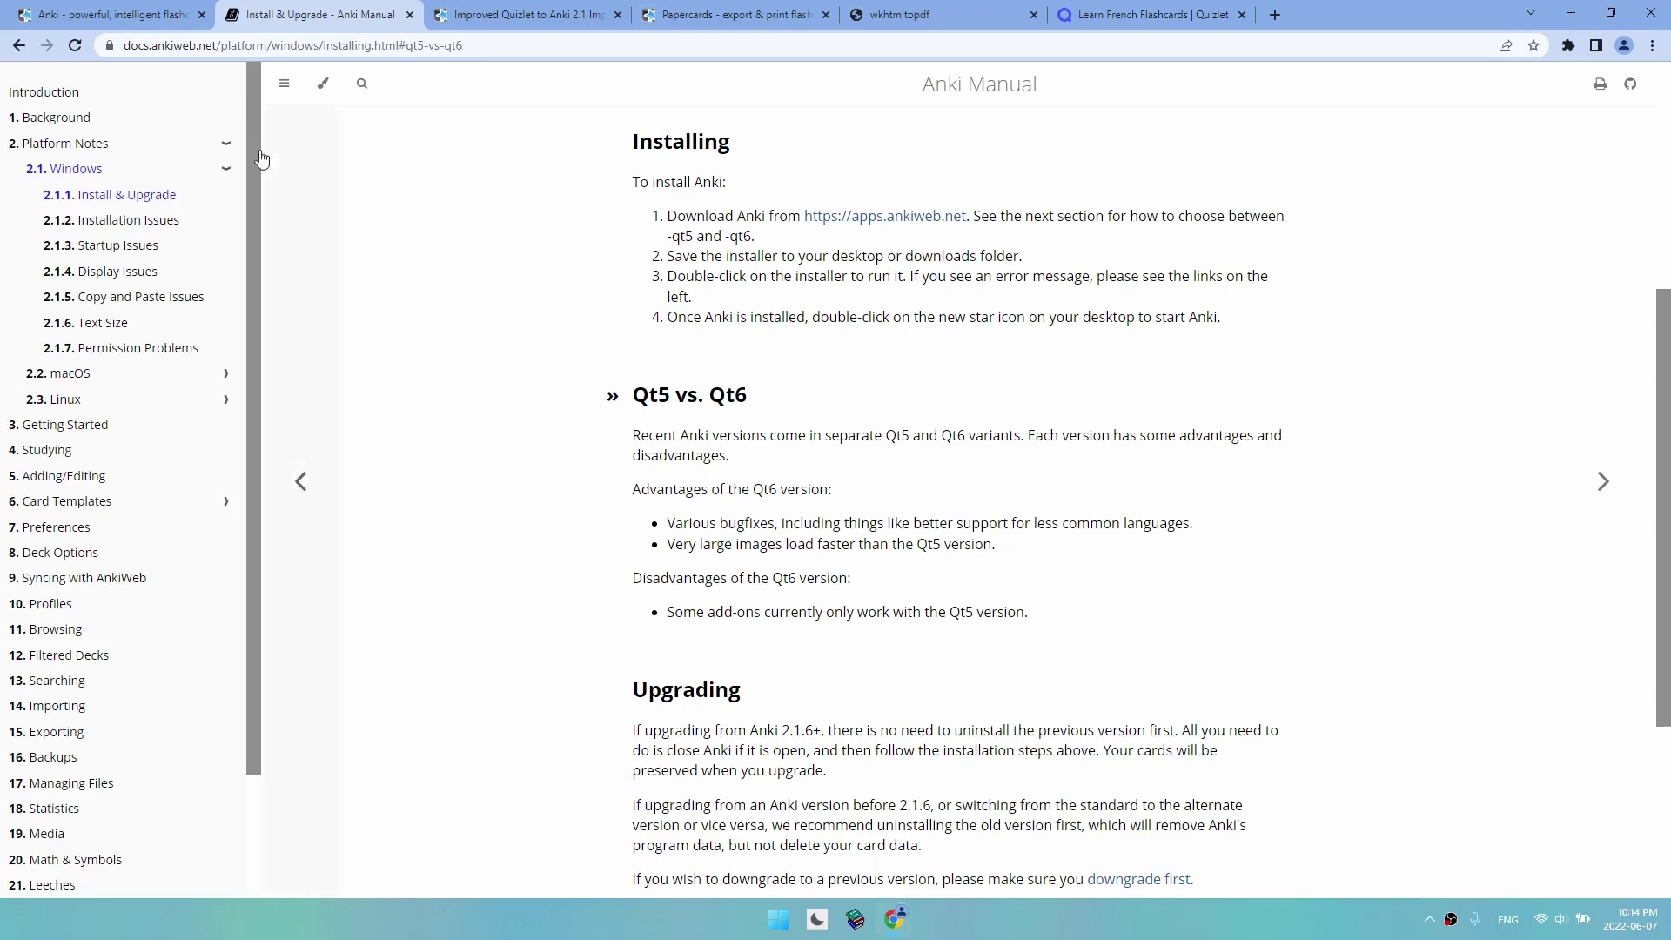
left_click(113, 15)
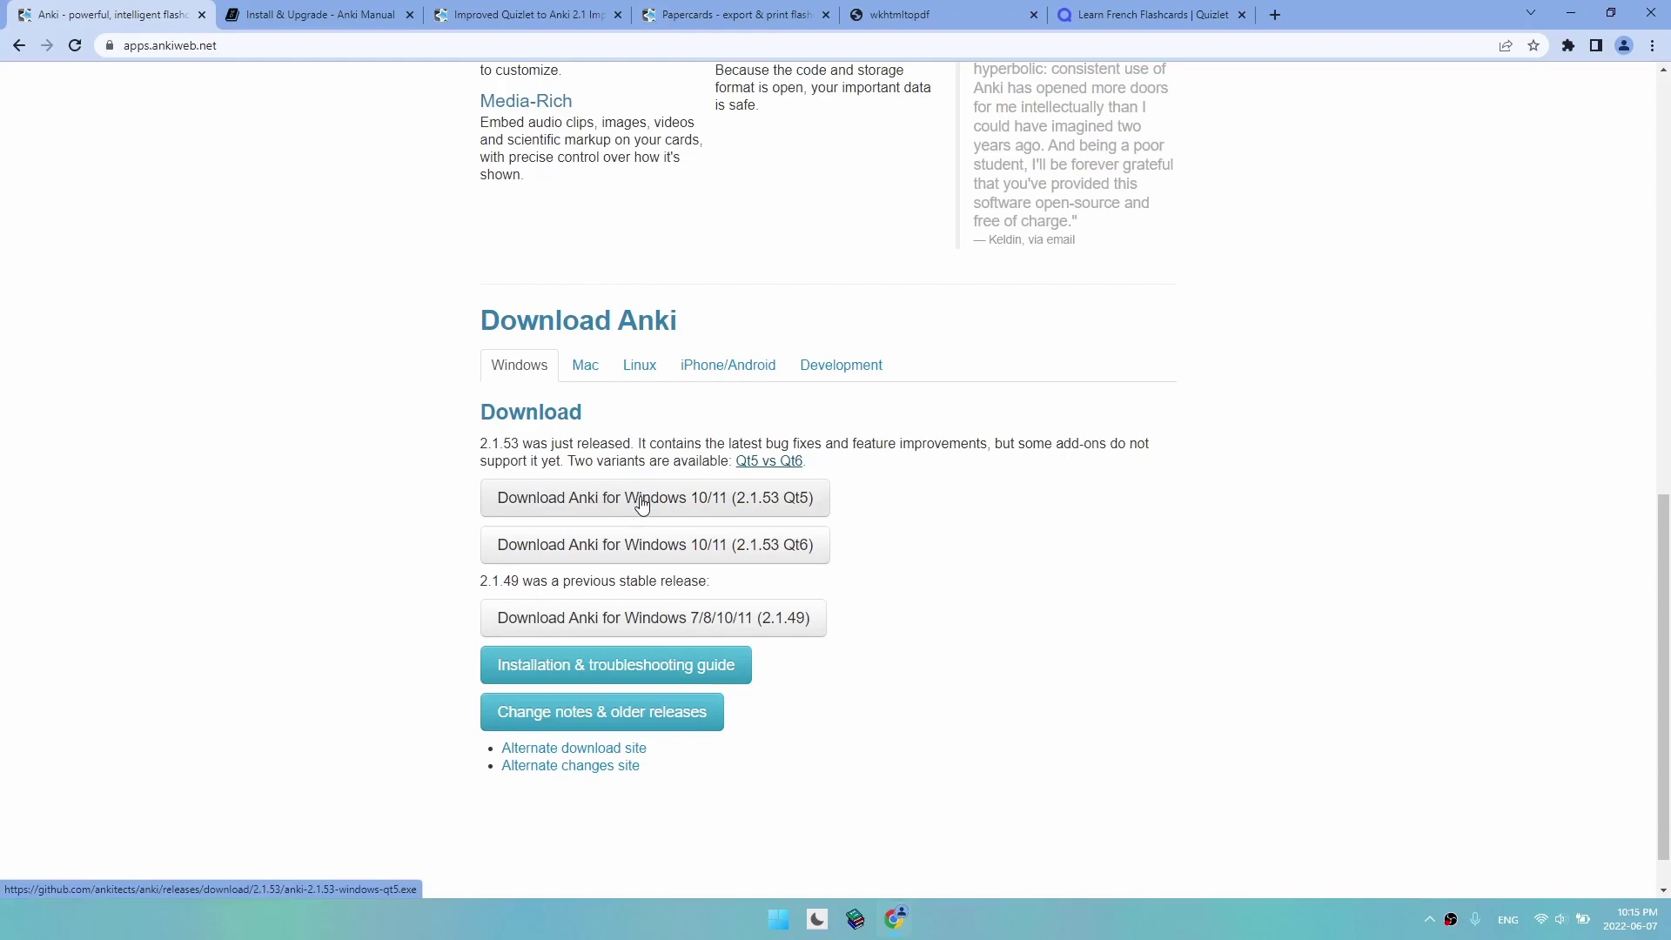
Step: Install Anki 2.1.53 into the default folder from the desktop installer and launch it
left_click(1571, 12)
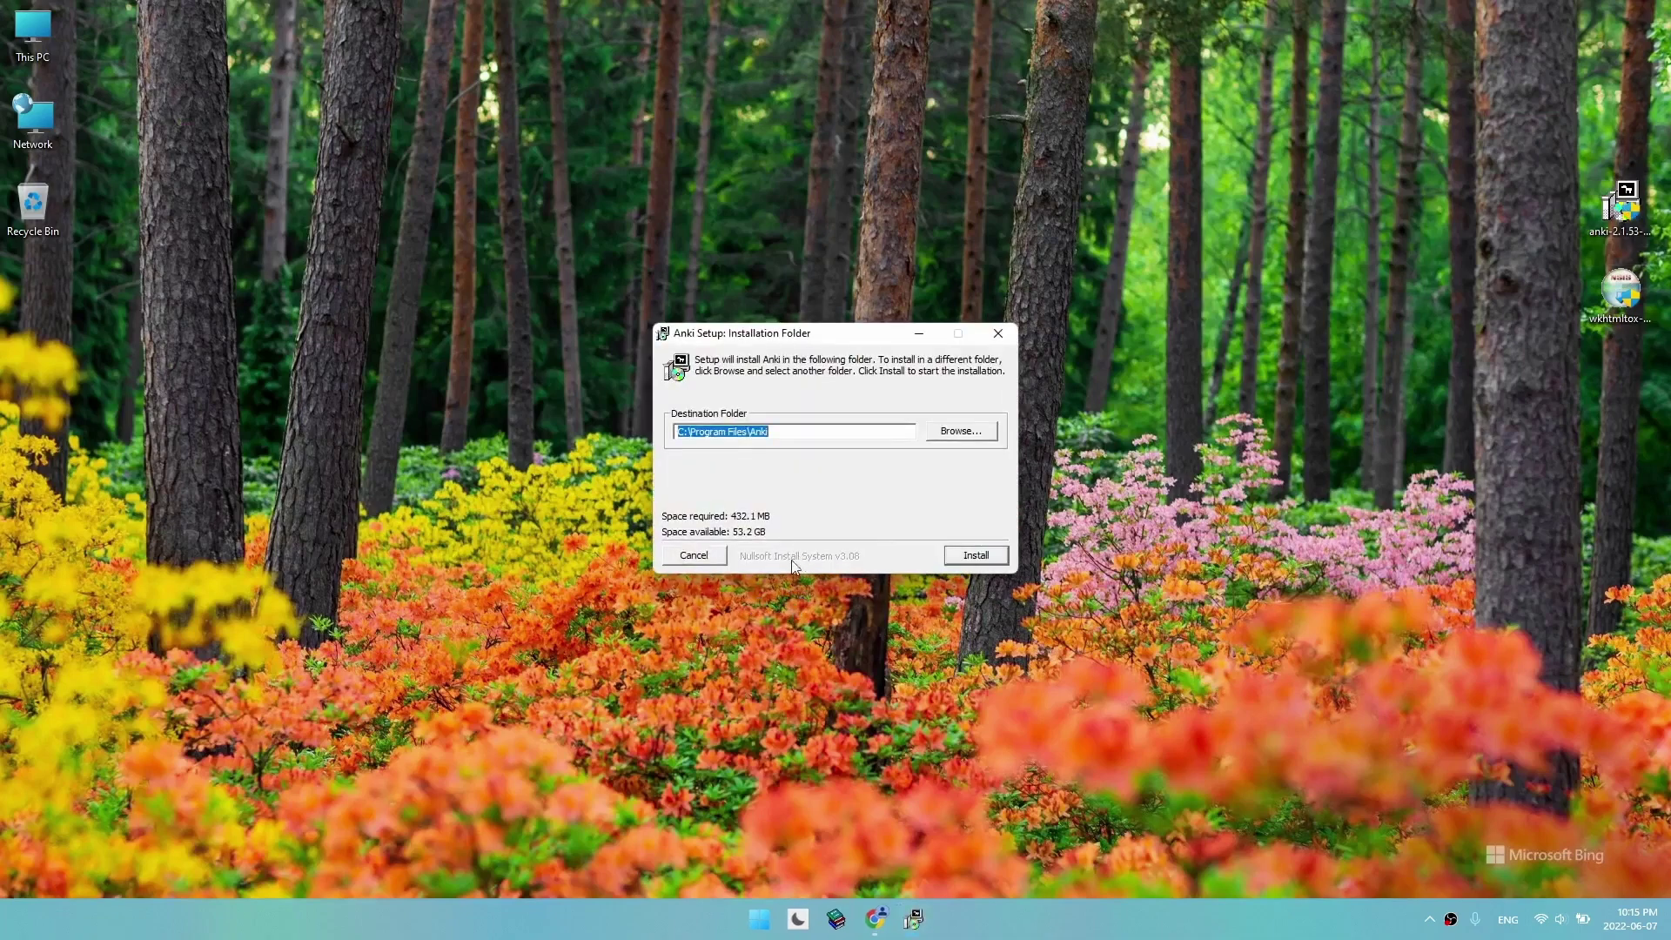
left_click(965, 561)
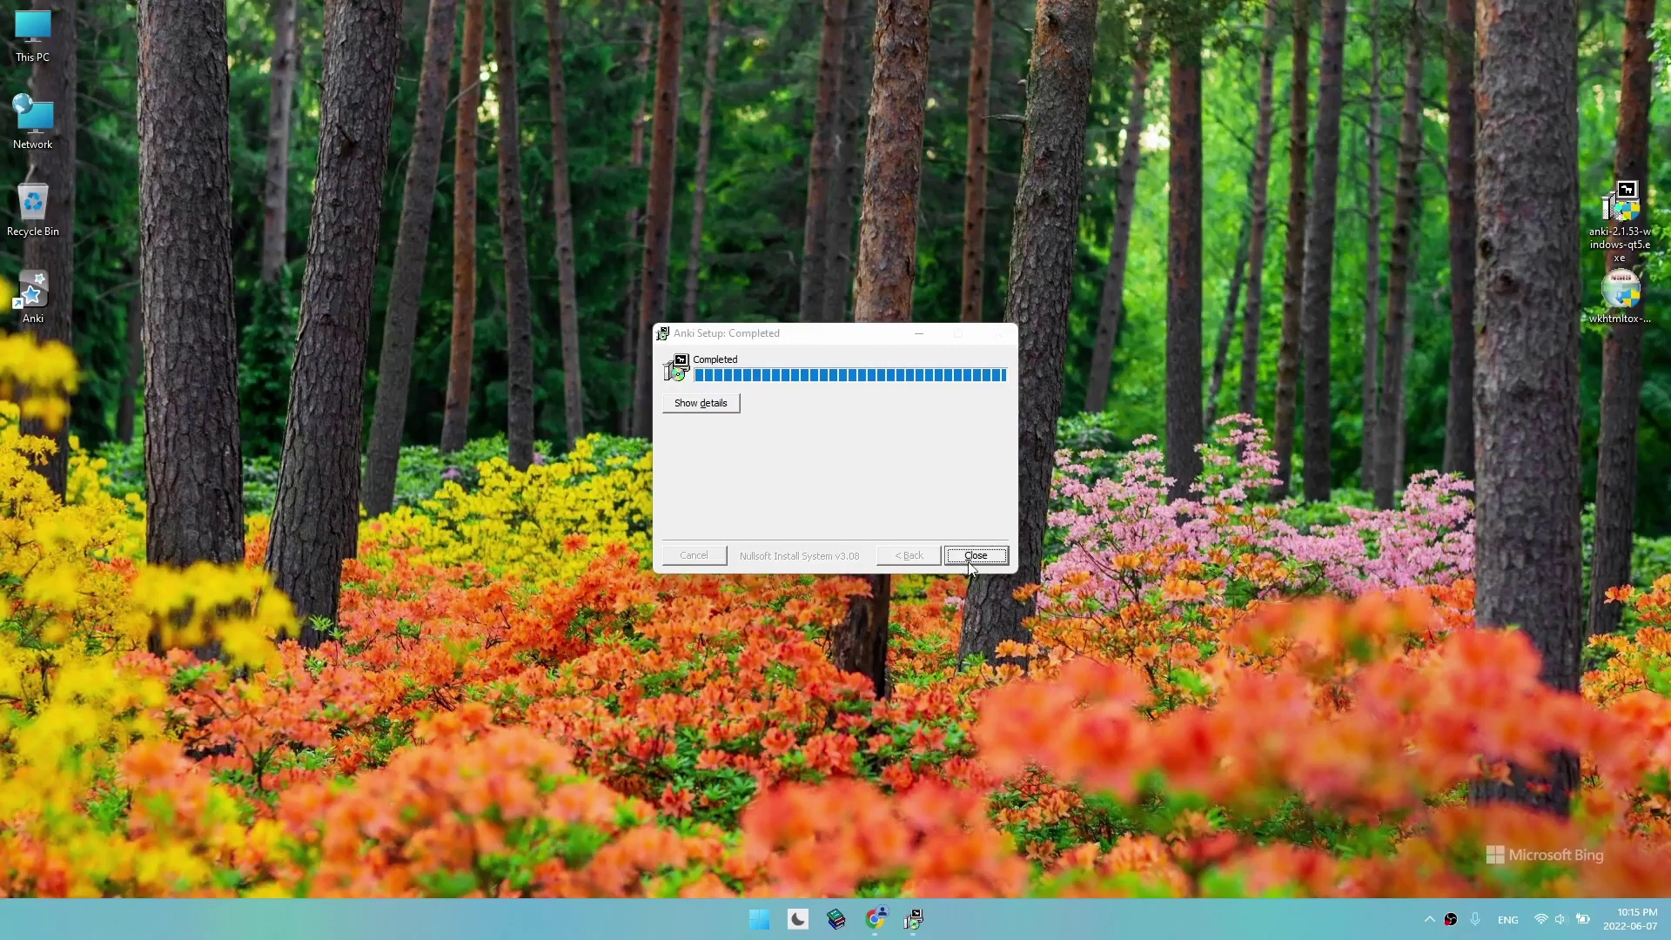
left_click(974, 556)
double_click(54, 293)
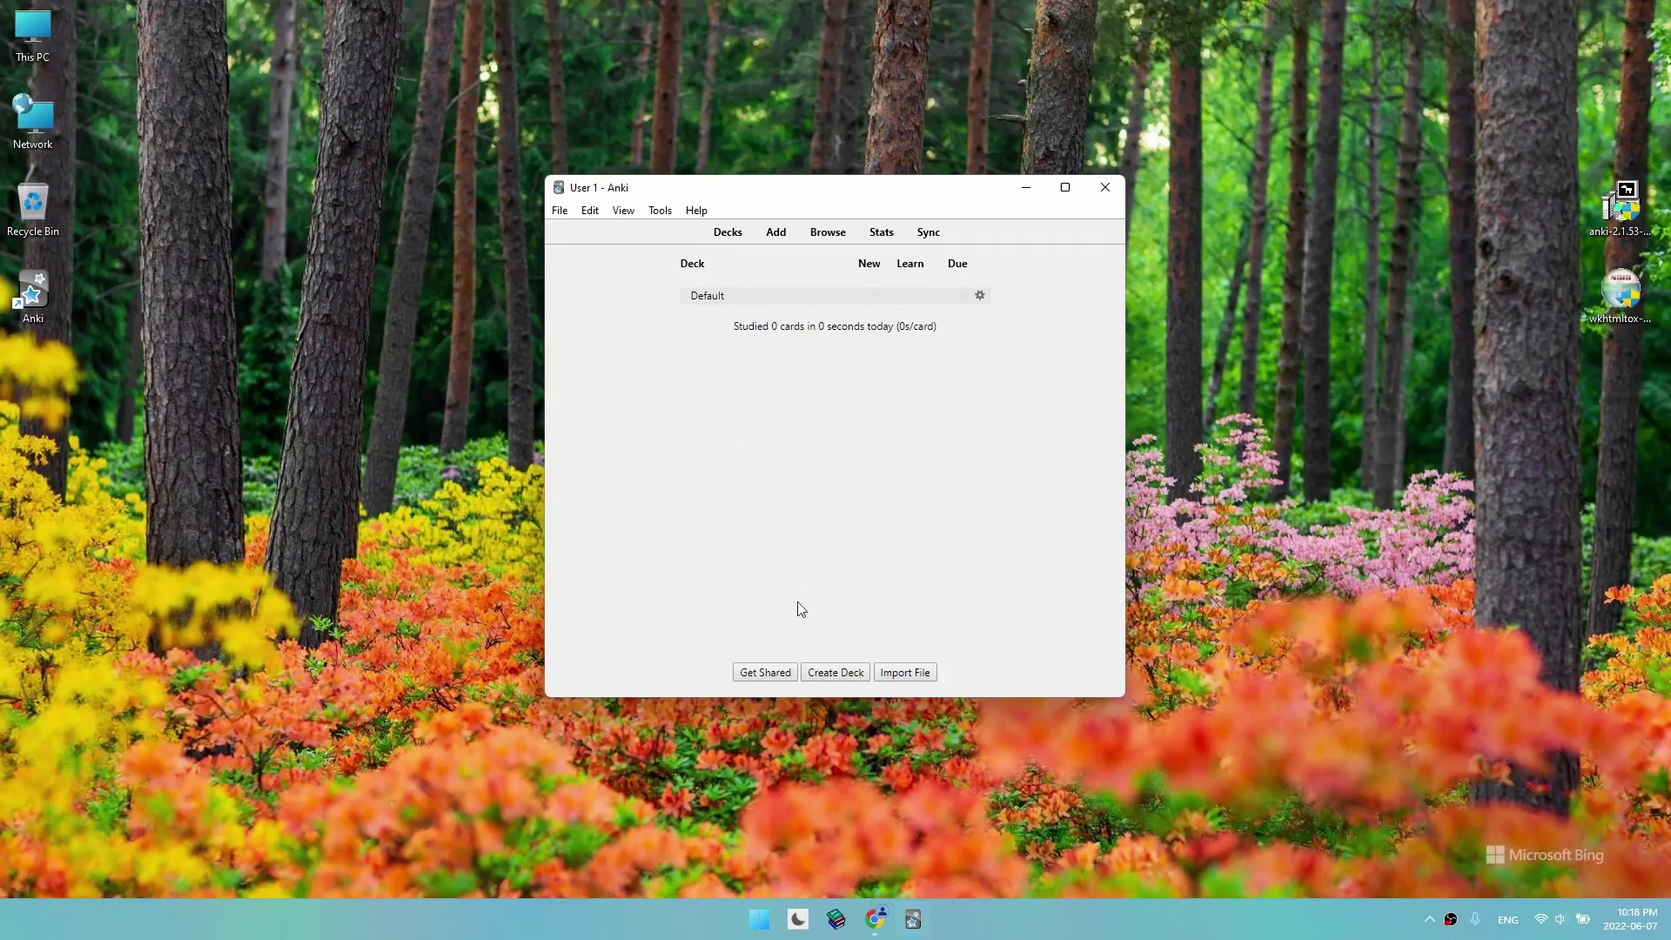
Step: Copy the Improved Quizlet importer add-on code 538351043 from its AnkiWeb page
left_click(866, 932)
scroll(801, 551, "down", 1)
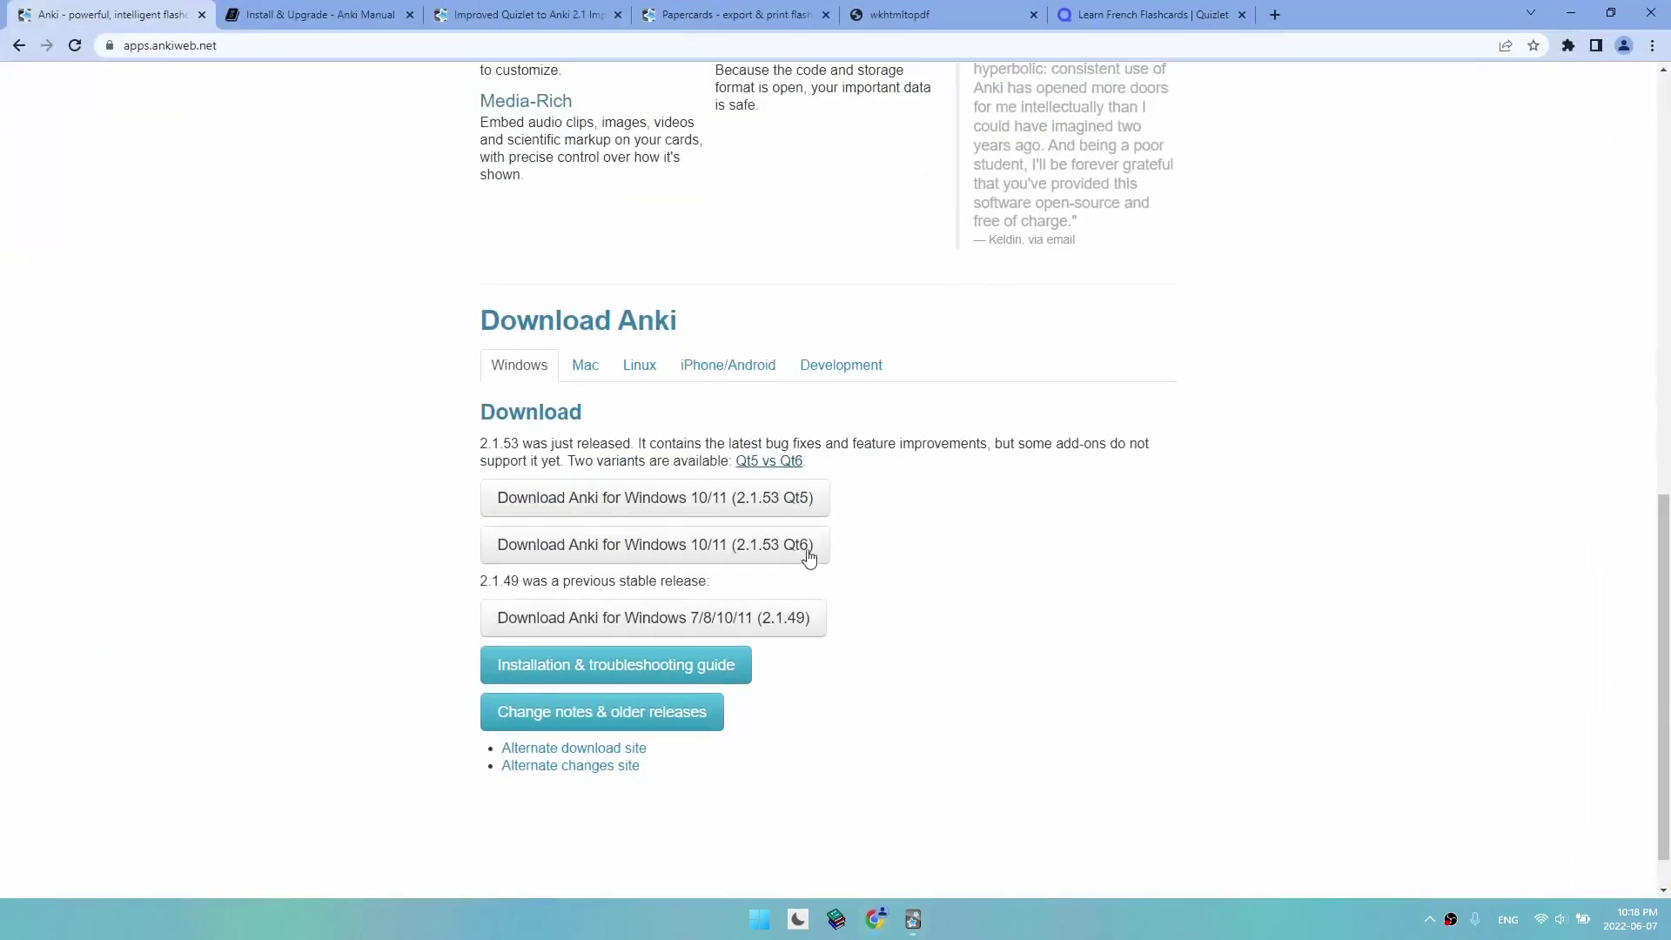
scroll(816, 508, "up", 1)
left_click(522, 15)
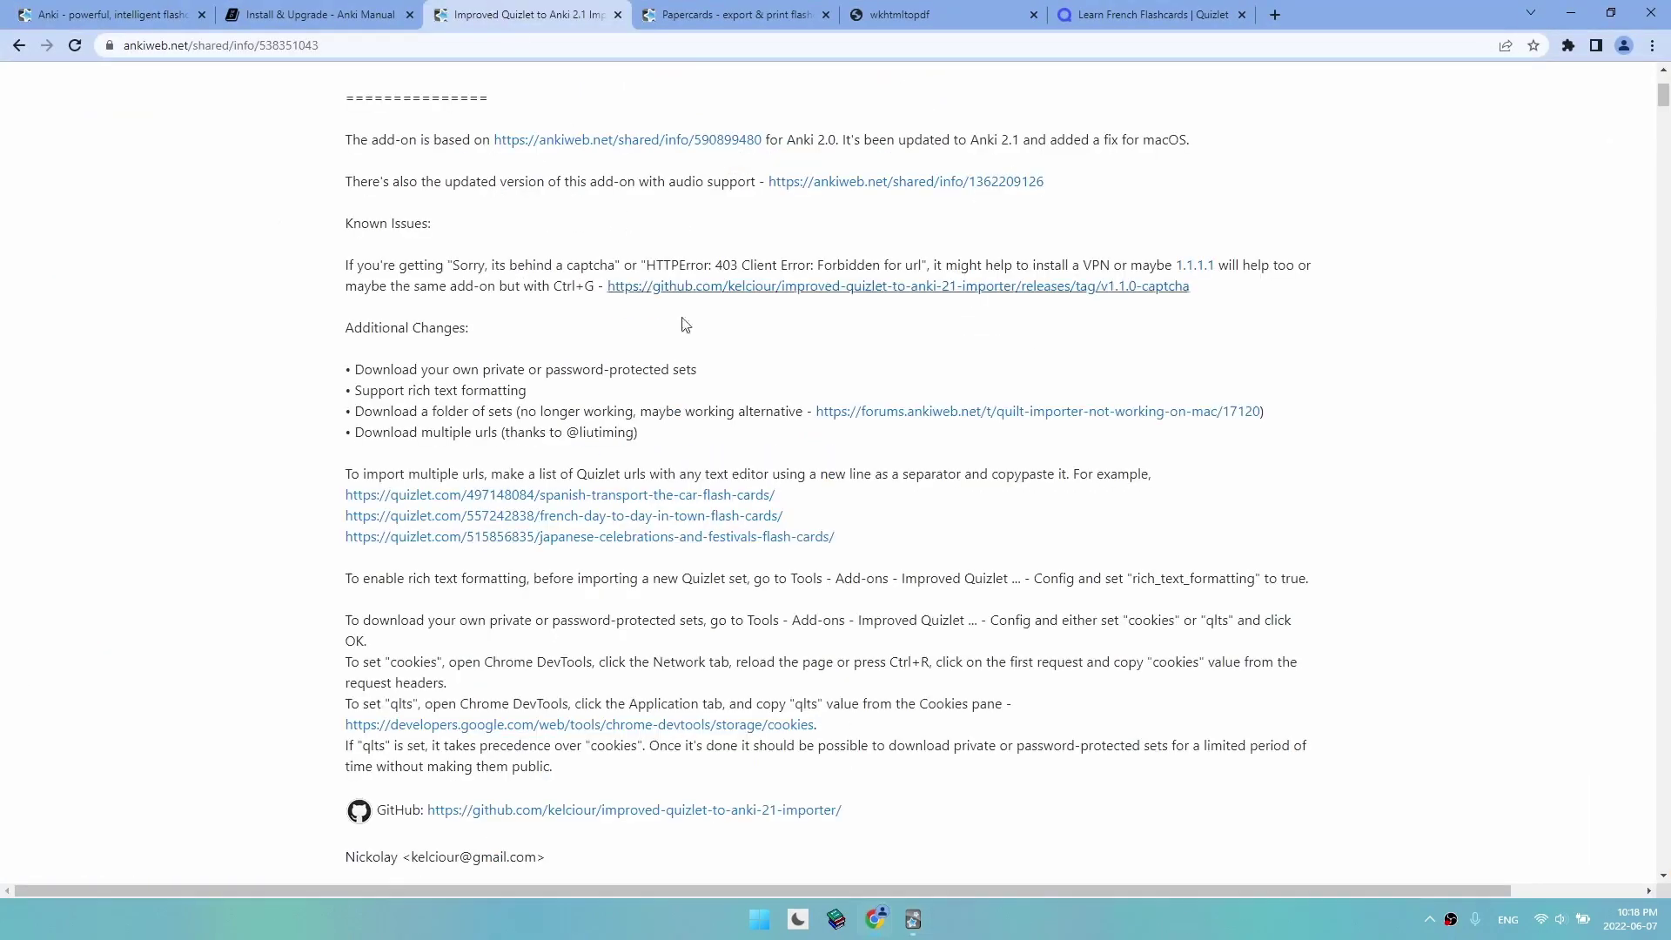
scroll(860, 482, "up", 1)
scroll(860, 482, "up", 3)
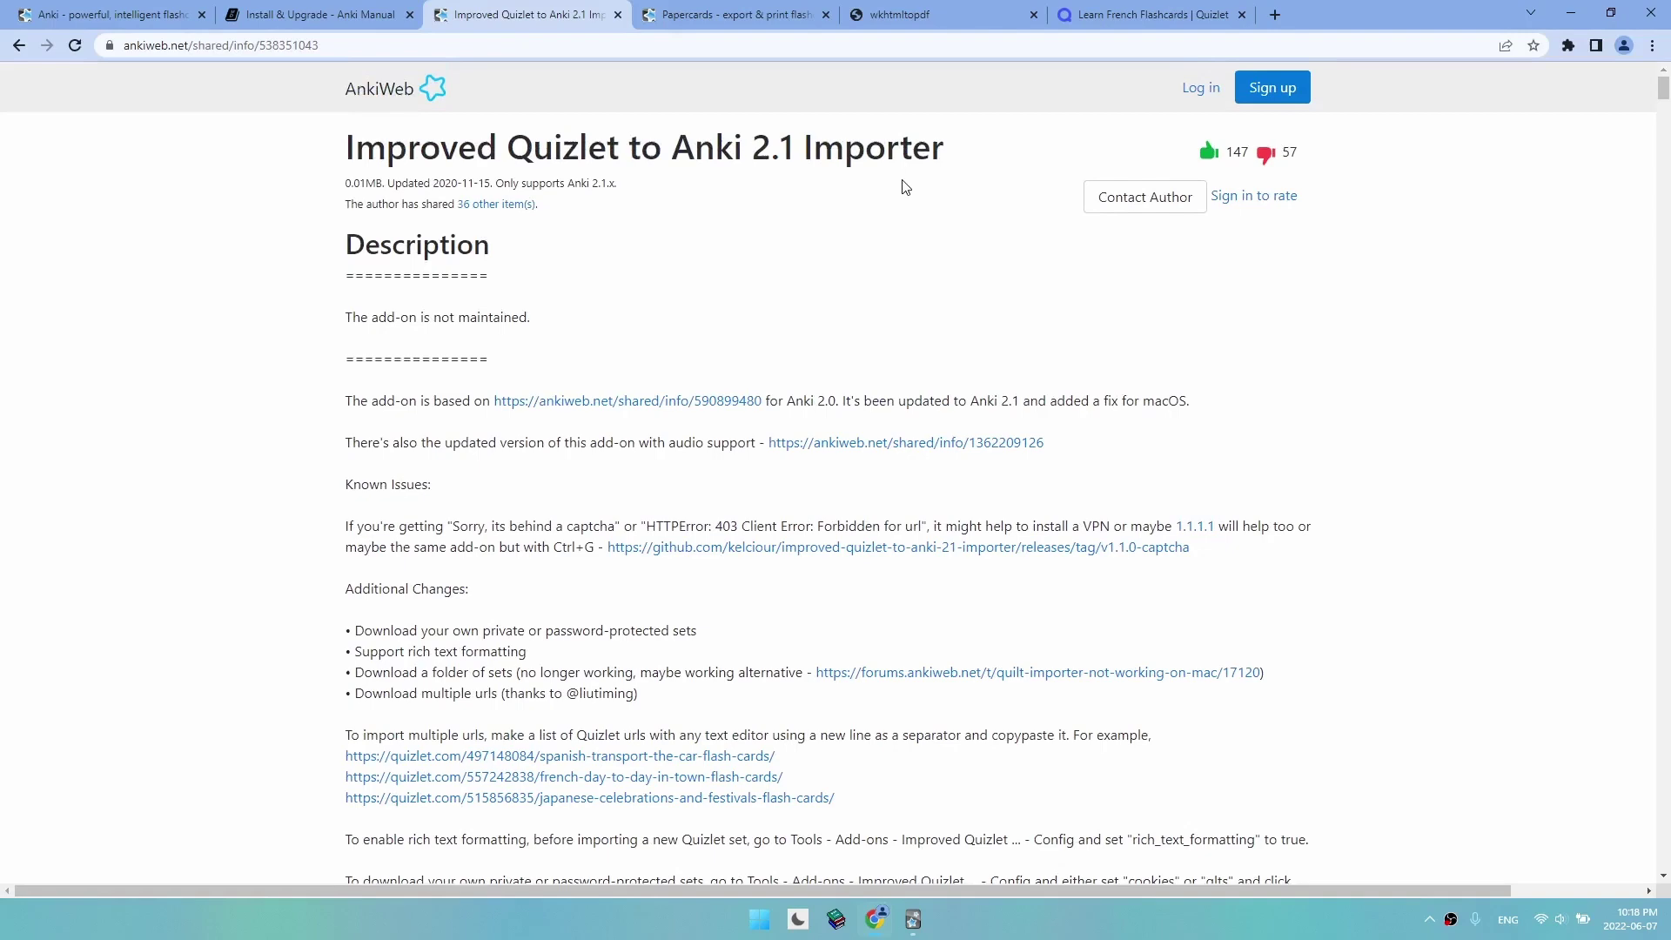
scroll(866, 299, "down", 9)
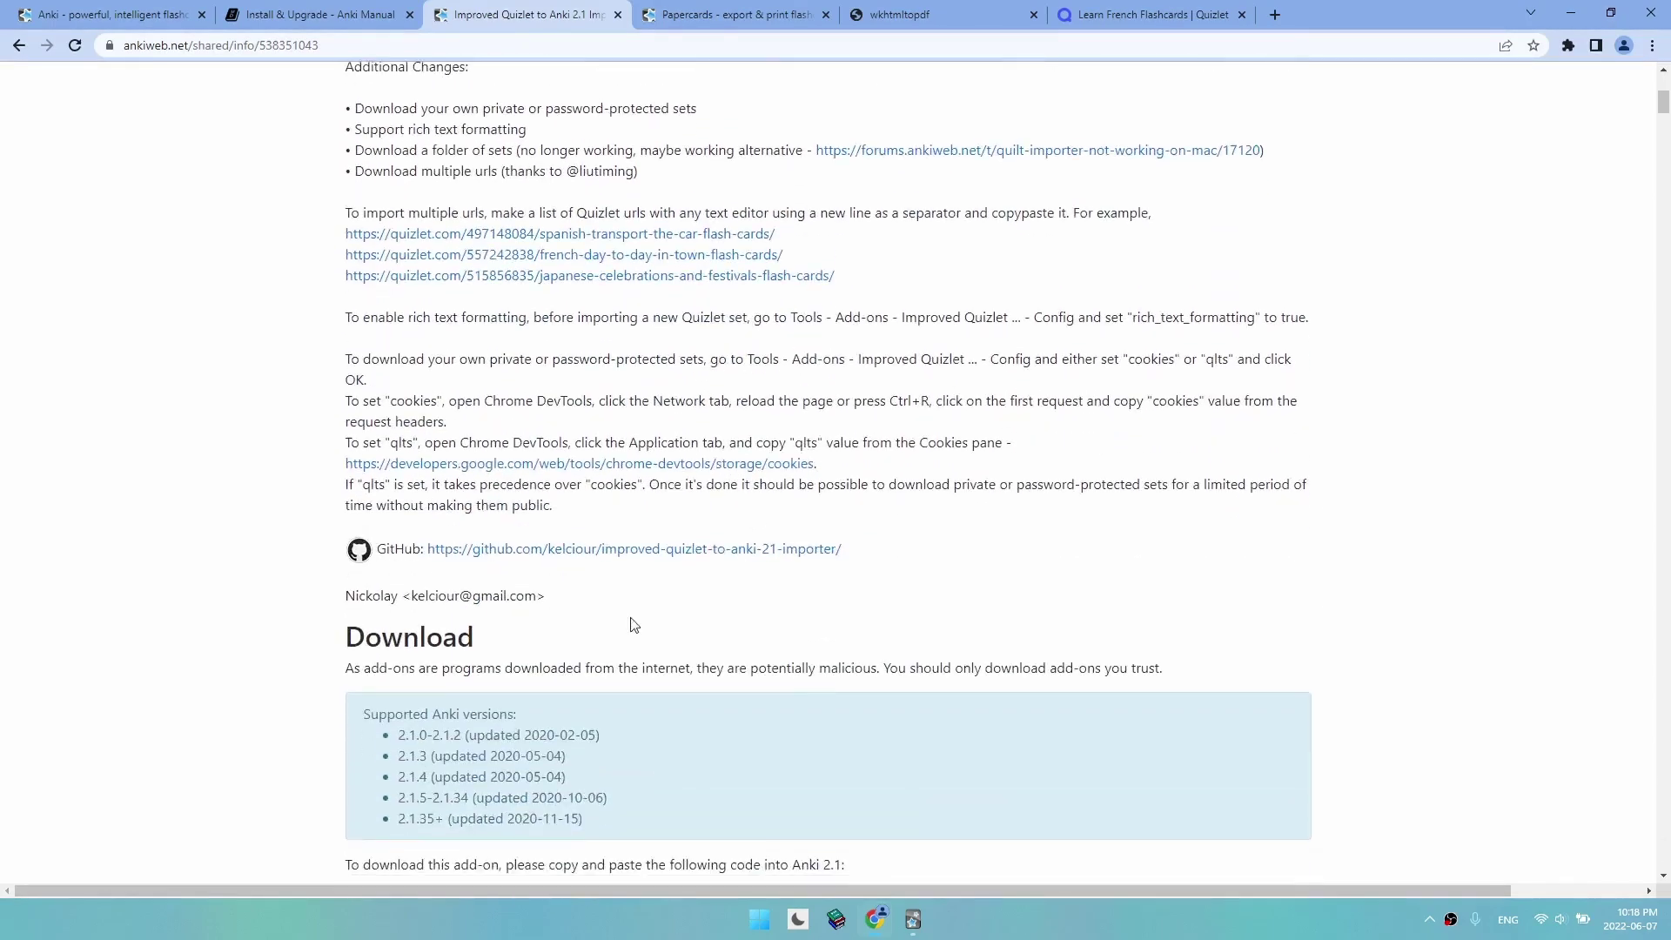
scroll(533, 645, "down", 2)
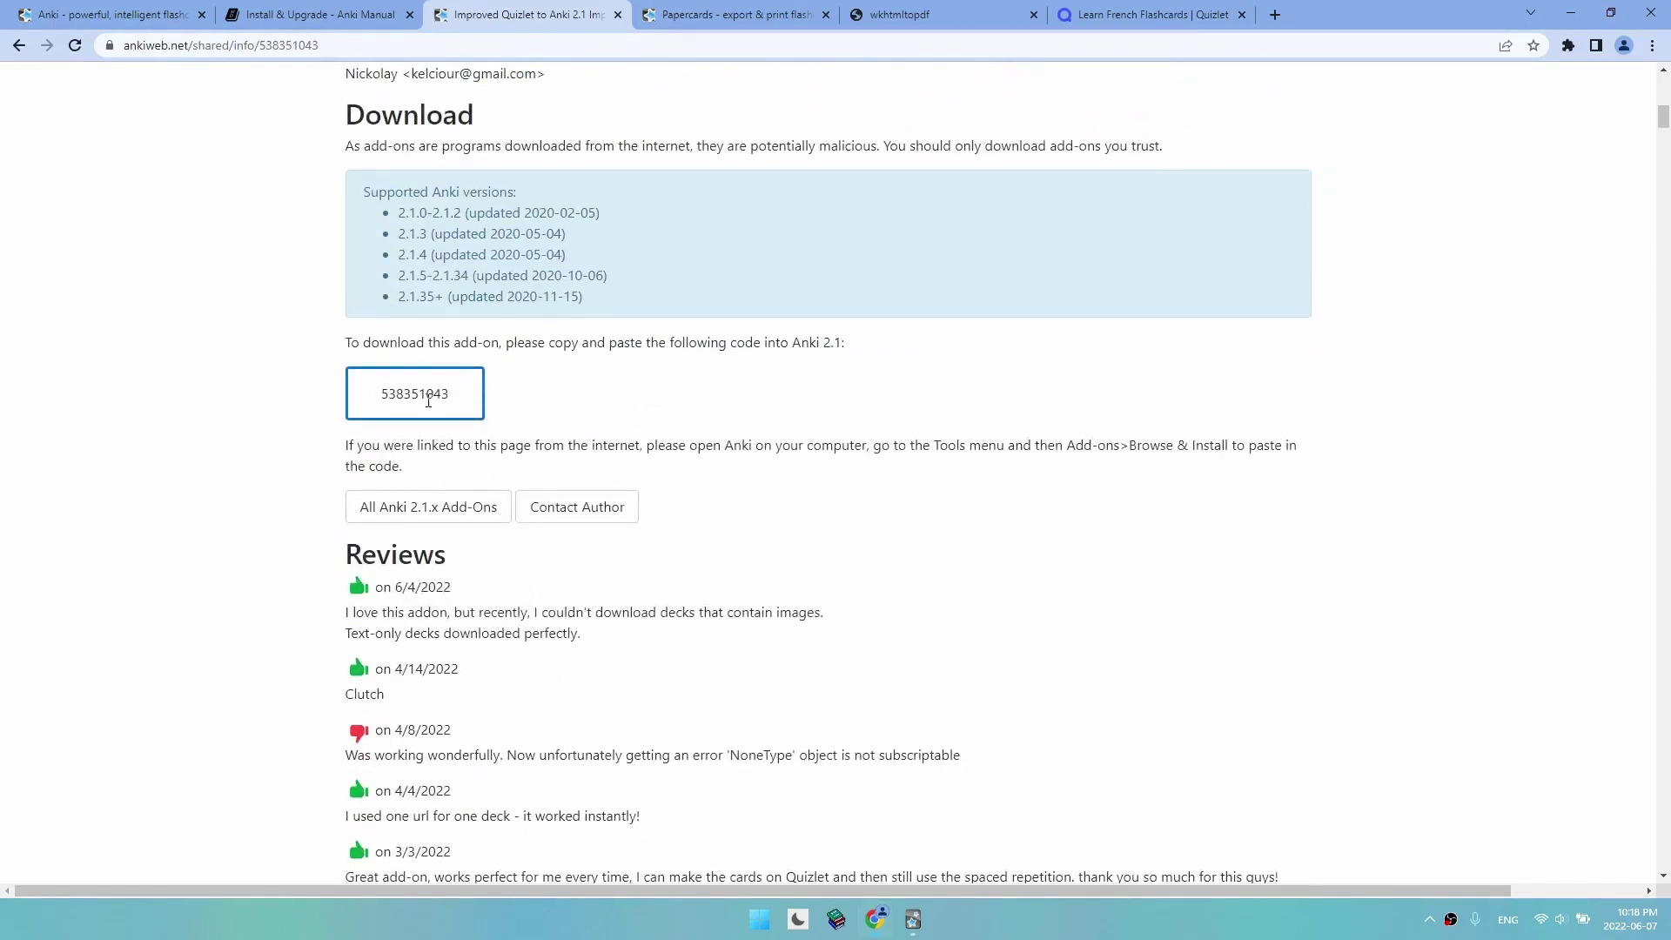
double_click(428, 401)
right_click(424, 399)
left_click(453, 411)
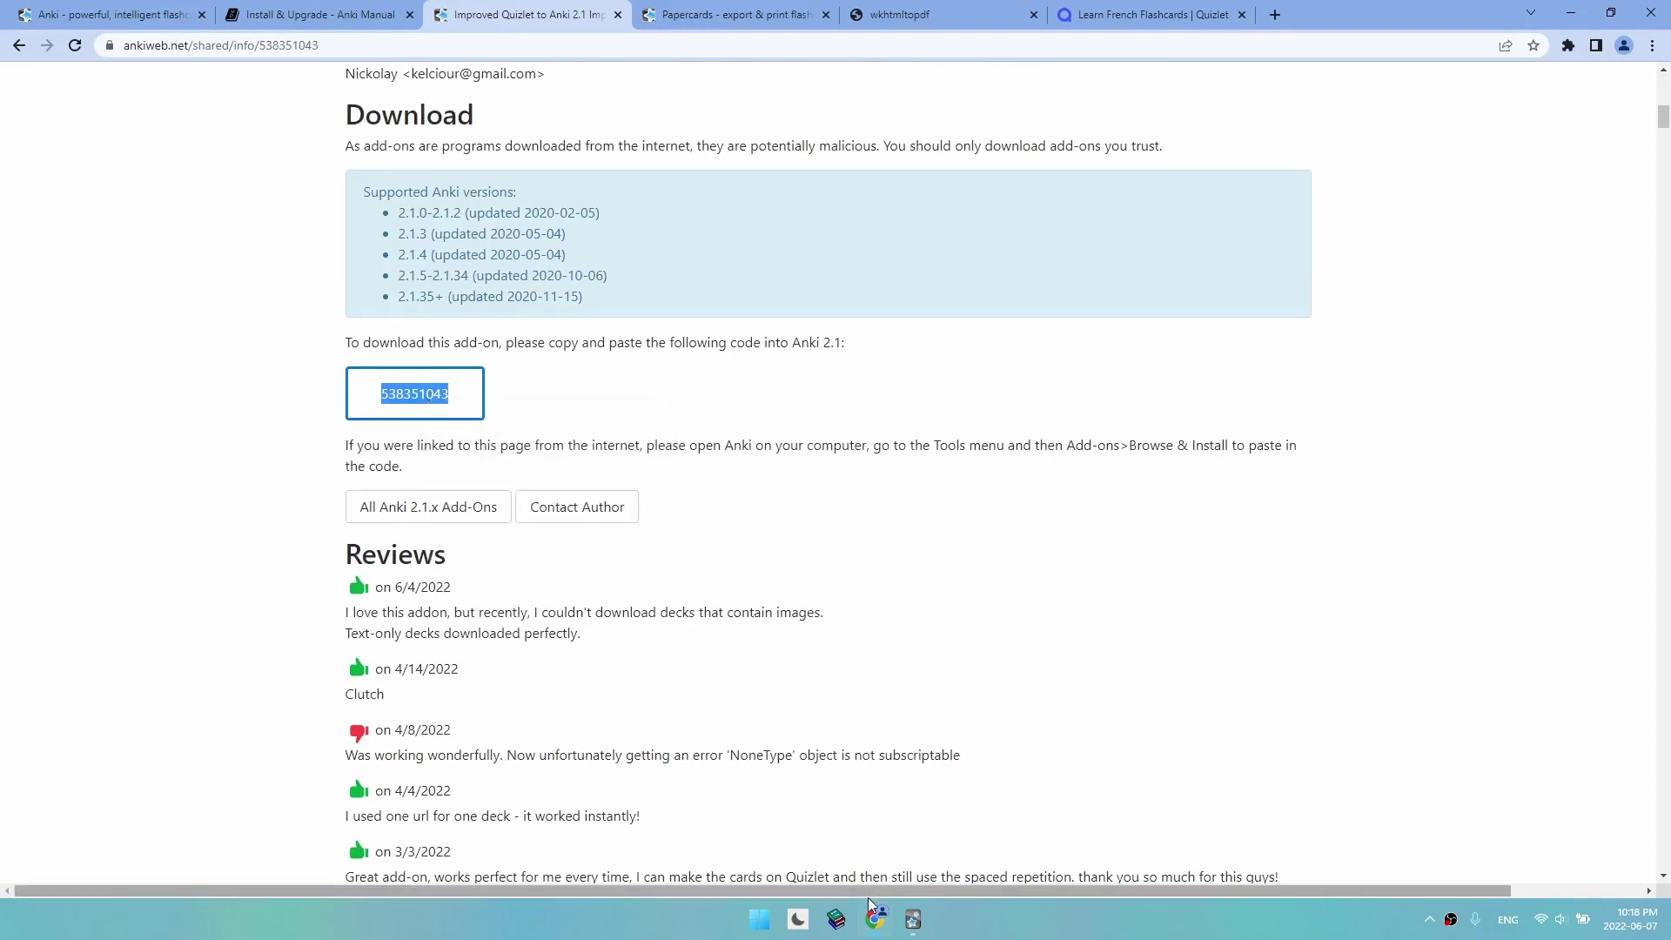
Step: Install add-on 538351043 through Anki's Get Add-ons, then close Anki so it reloads
left_click(912, 919)
left_click(660, 210)
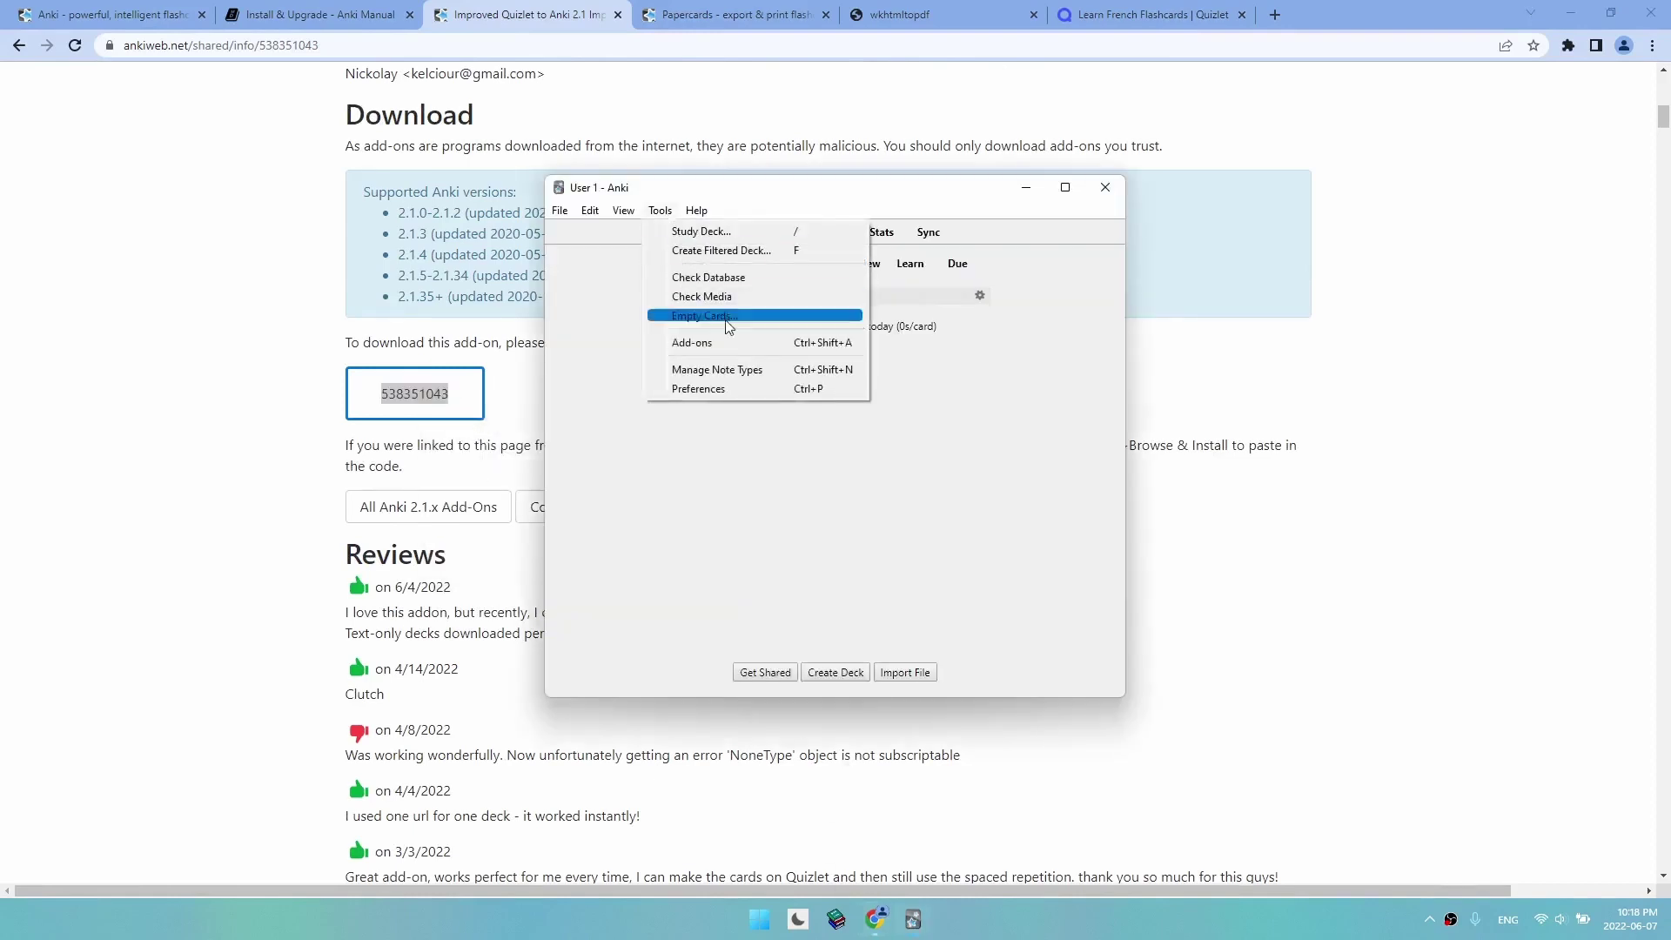
left_click(725, 343)
left_click(1024, 307)
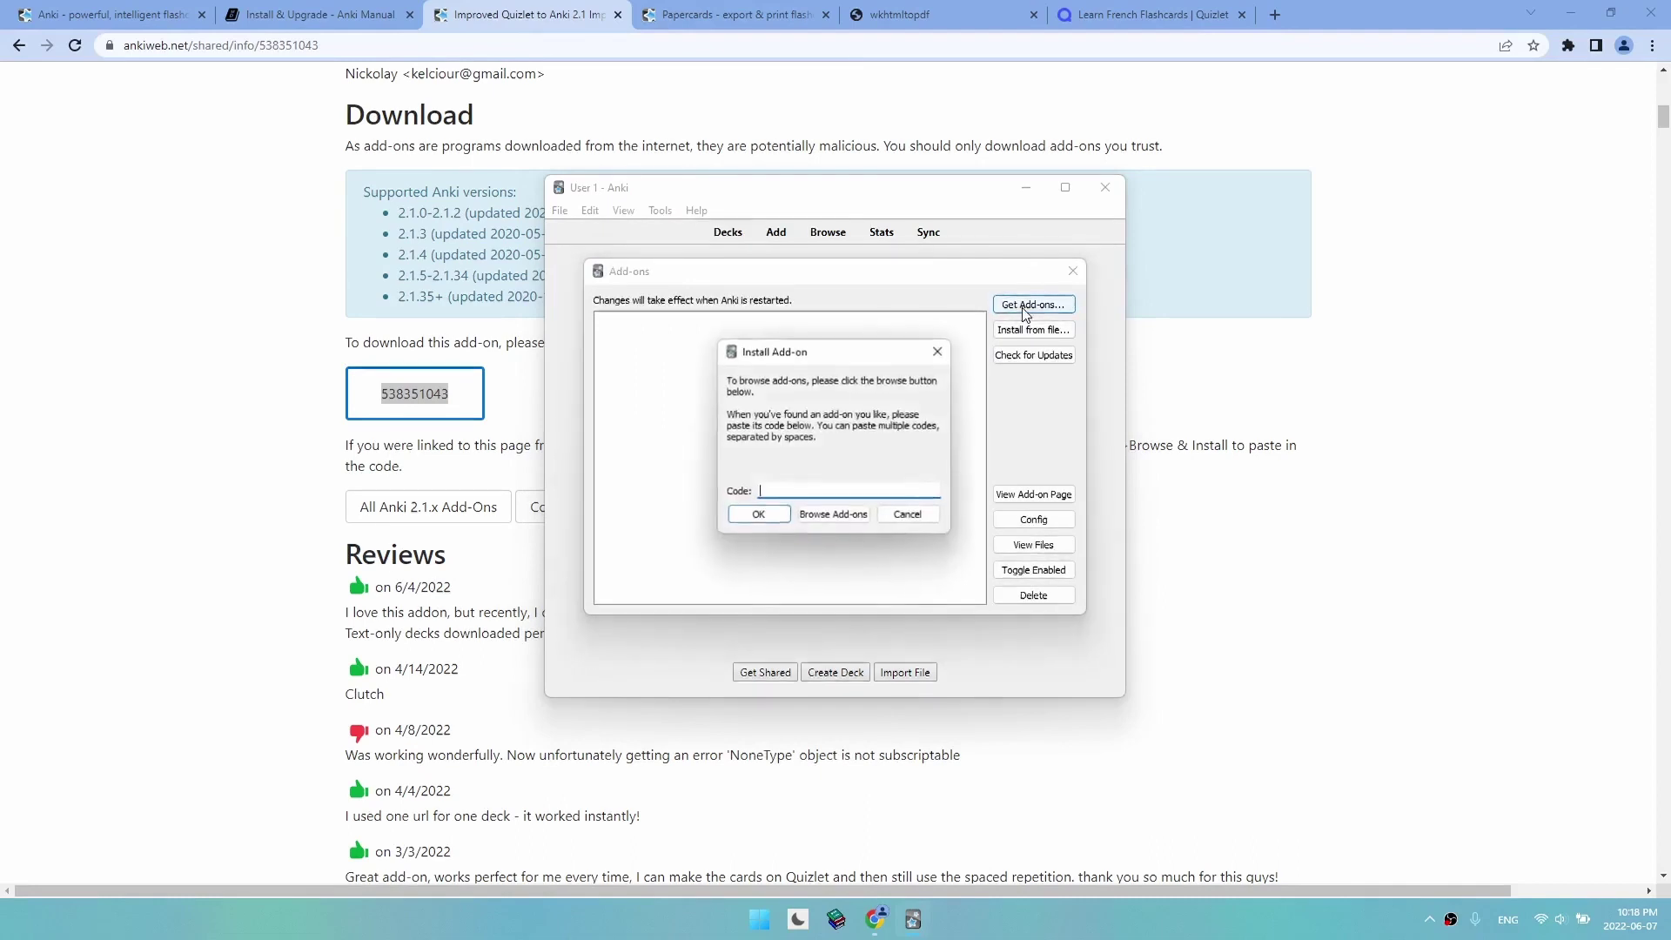
left_click(774, 520)
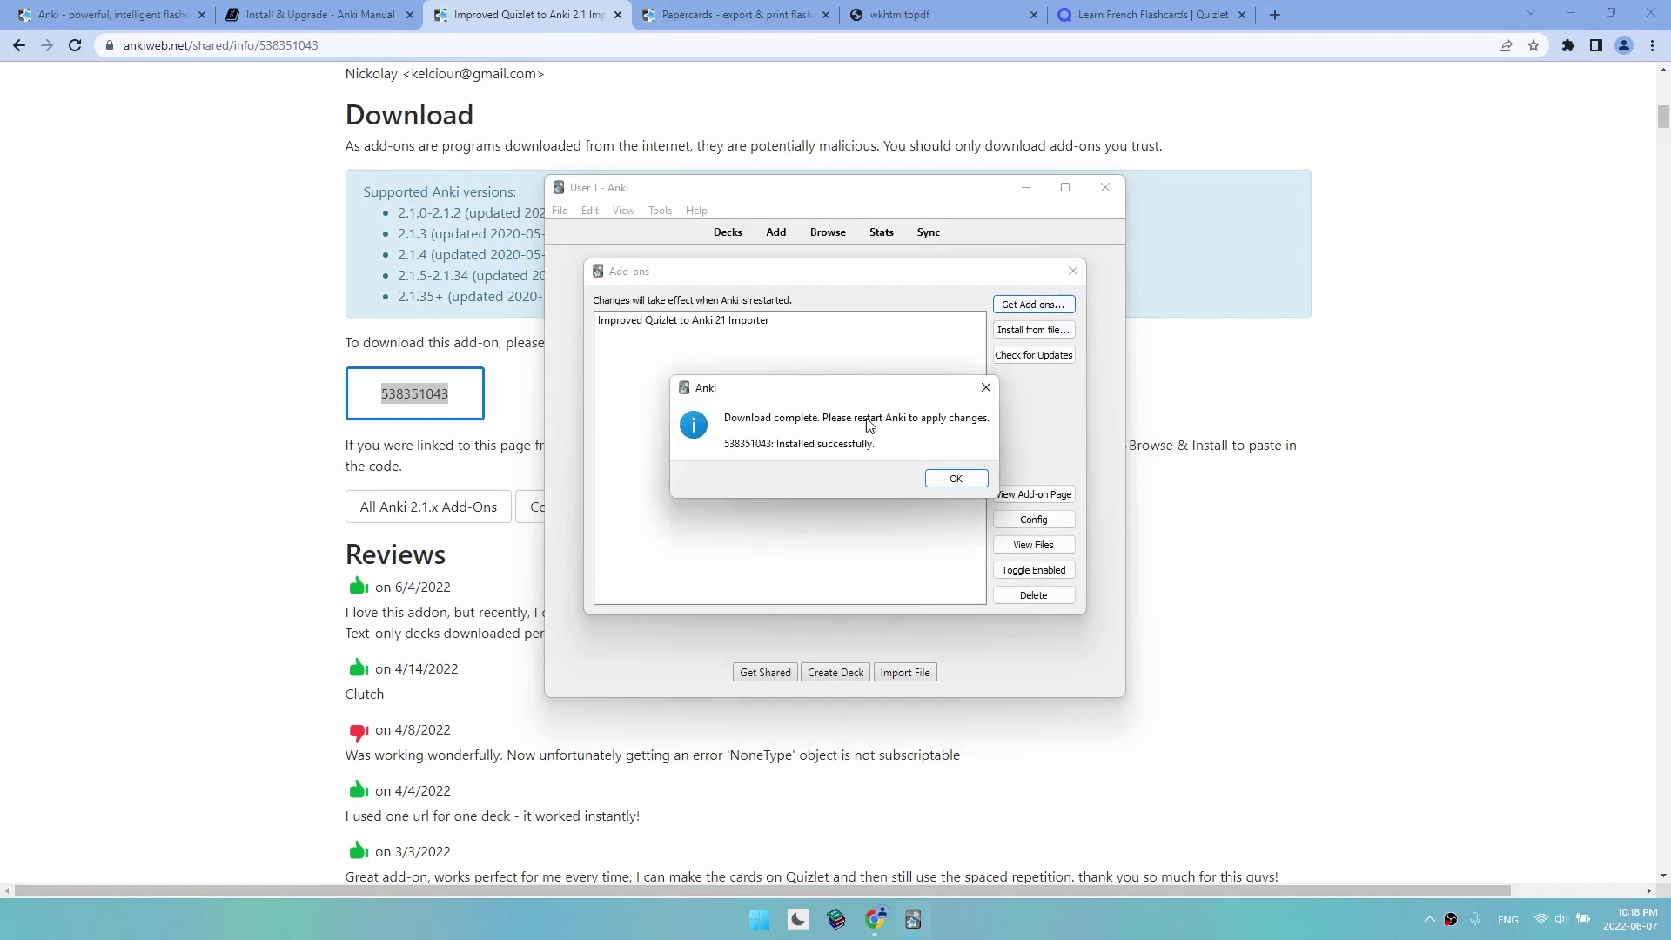
left_click(956, 481)
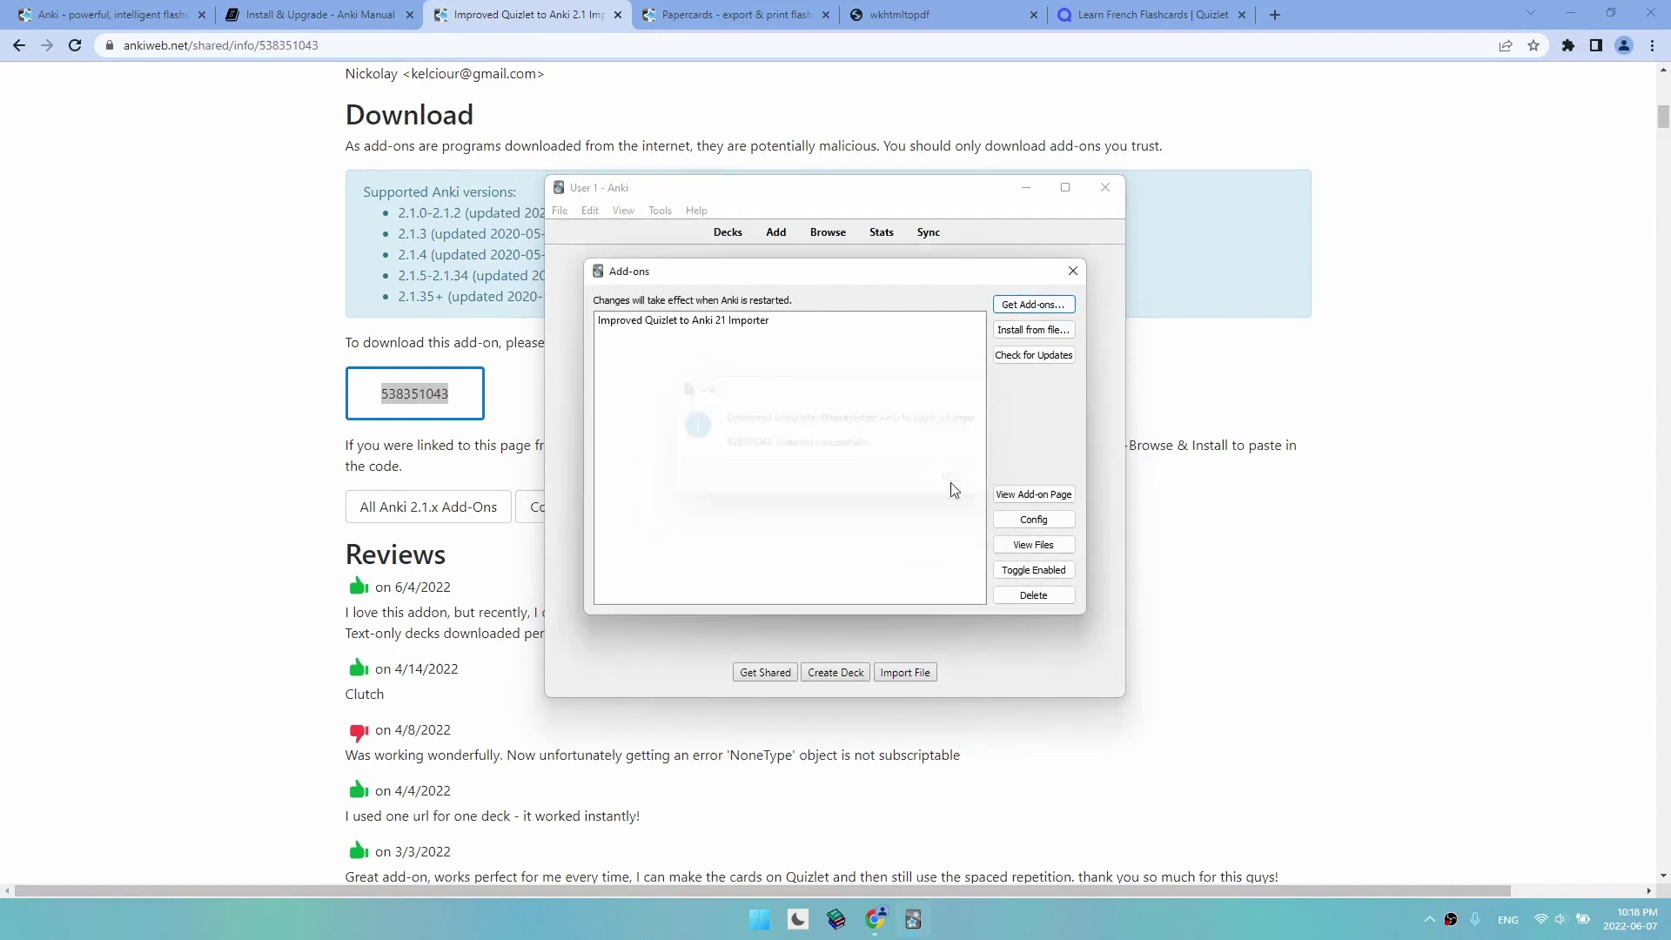
left_click(1063, 280)
left_click(1105, 188)
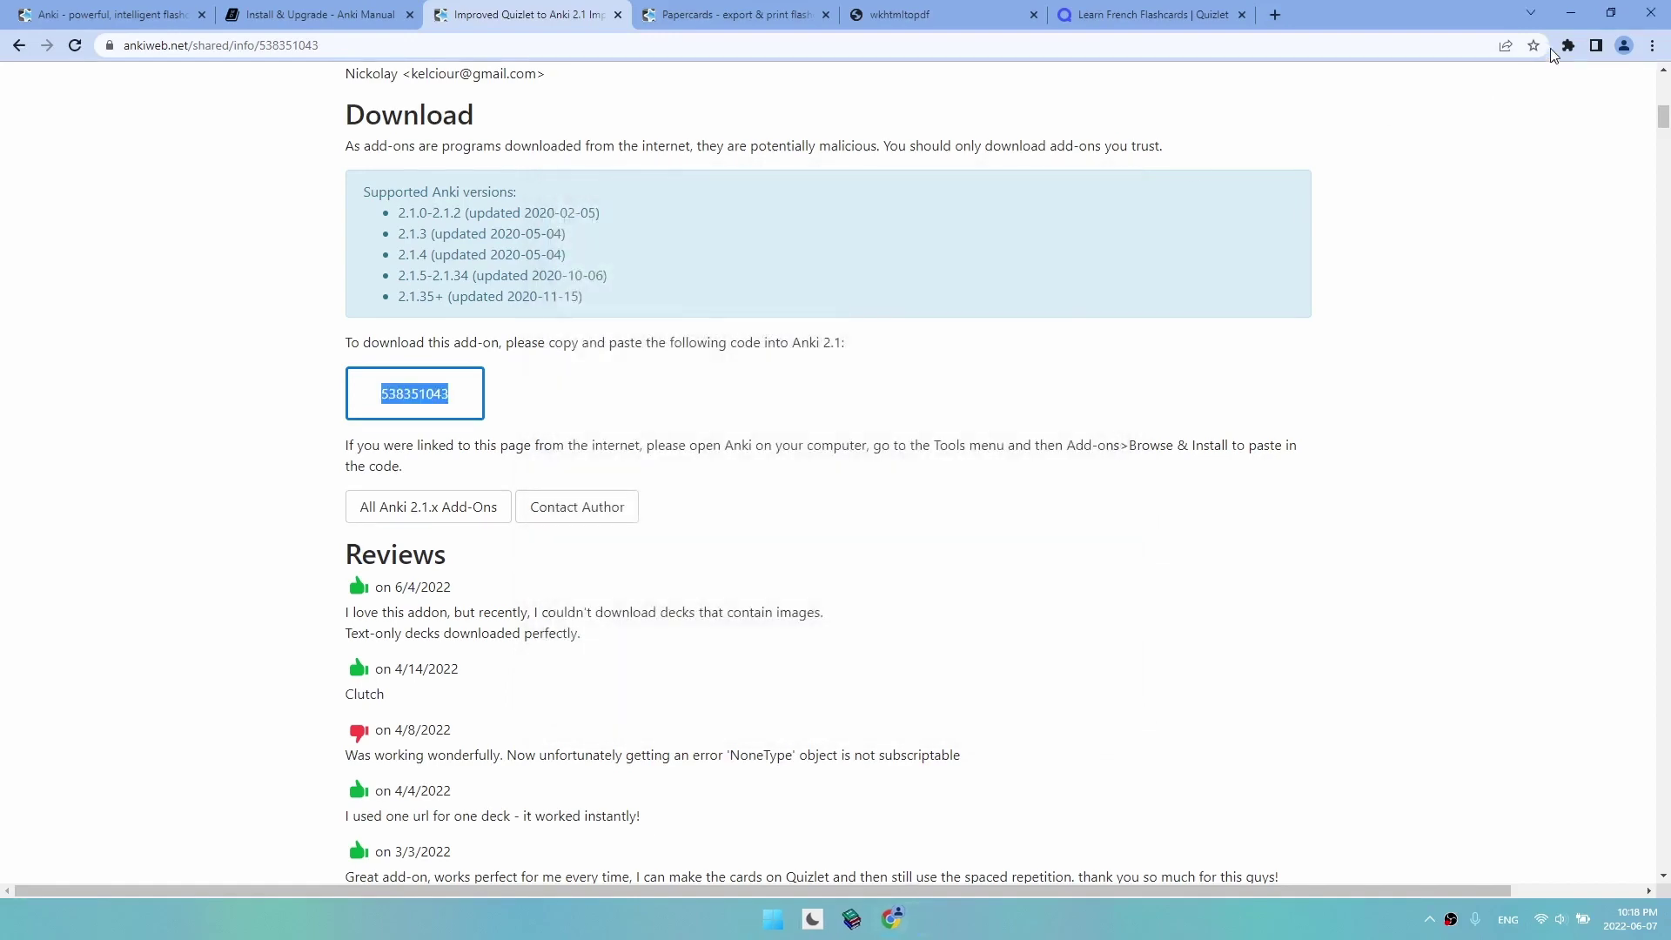
left_click(1571, 13)
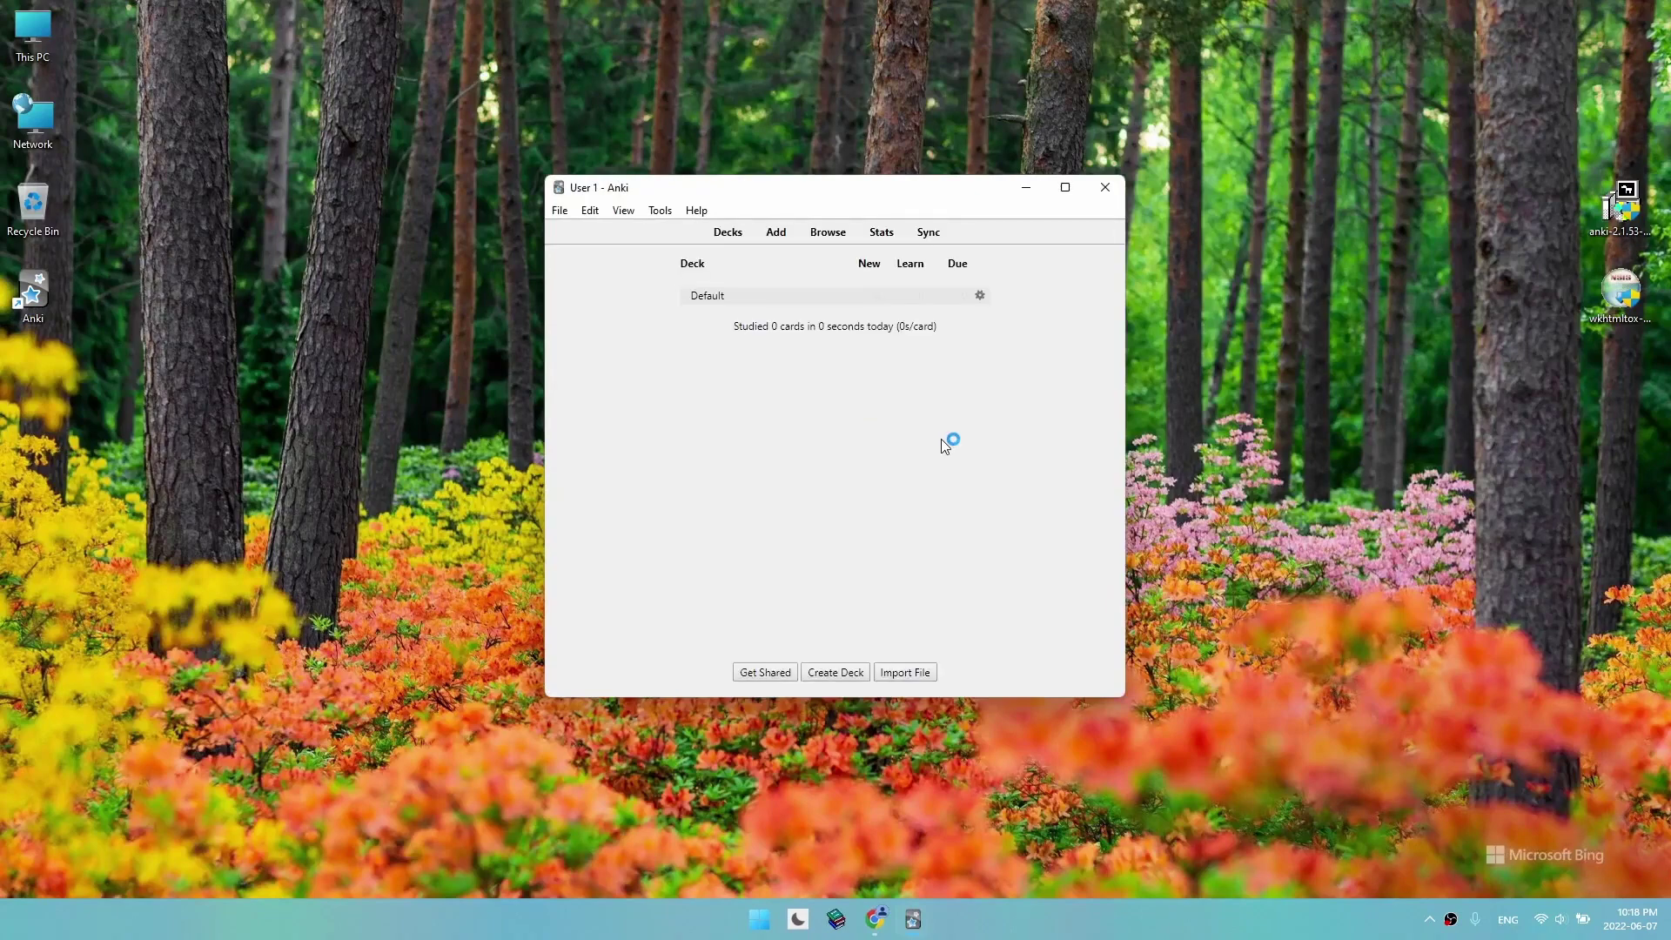
Step: Copy the Quizlet Learn French set URL and import it via Tools > Import from Quizlet
left_click(875, 919)
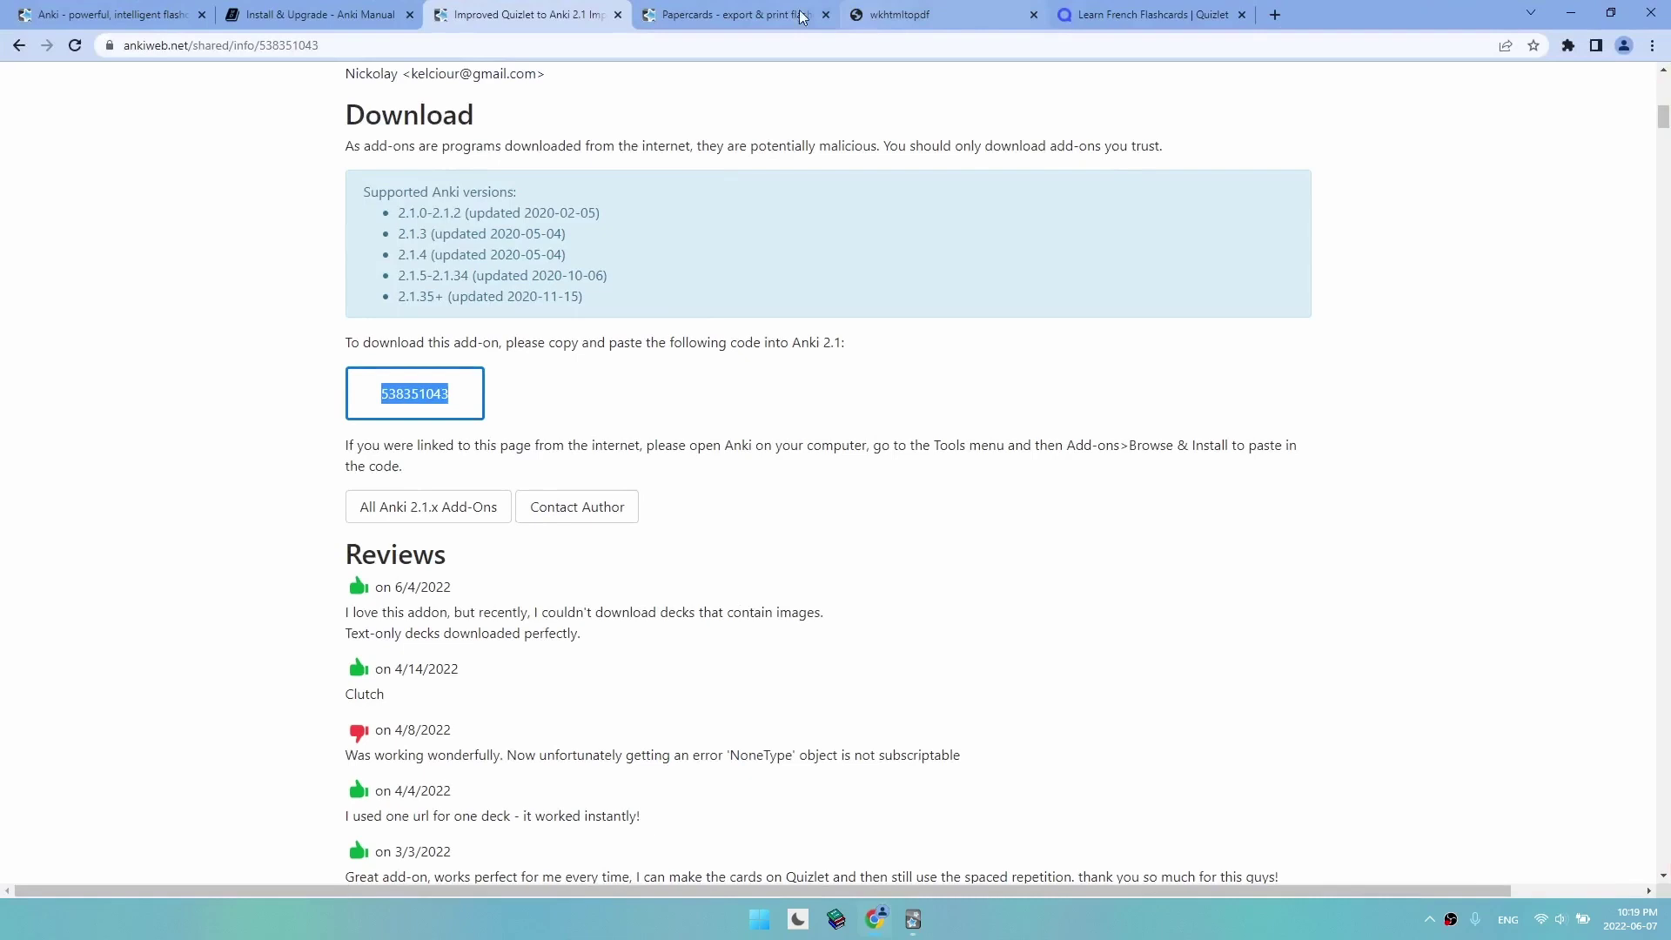
left_click(1090, 24)
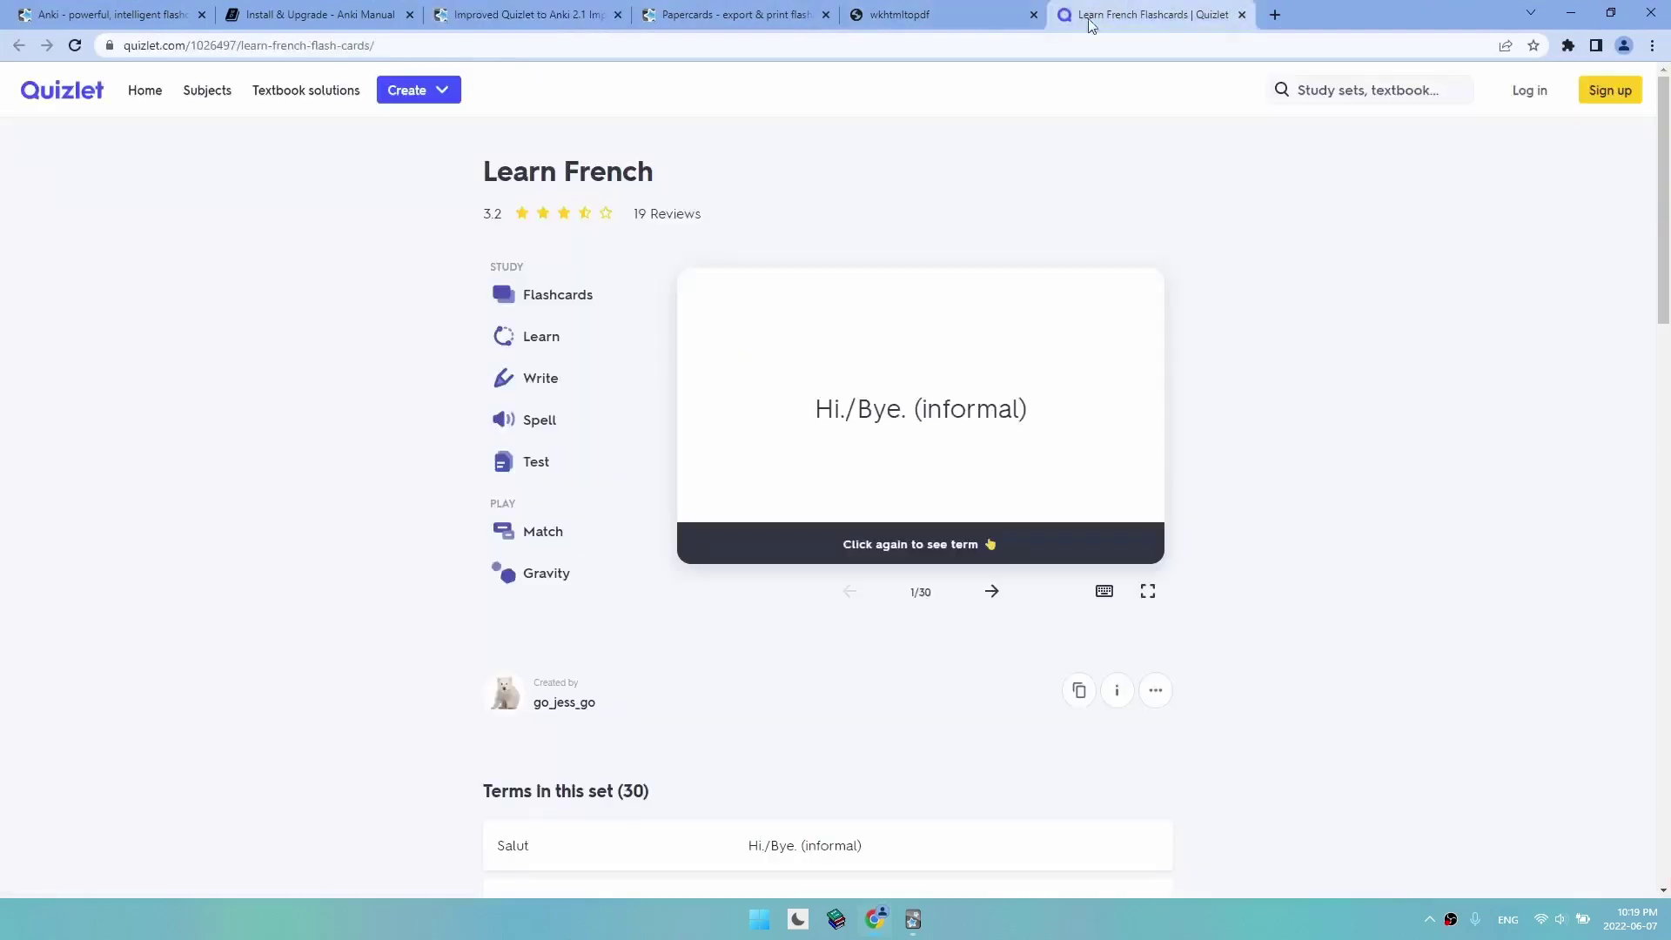
left_click(826, 45)
key("ctrl+c")
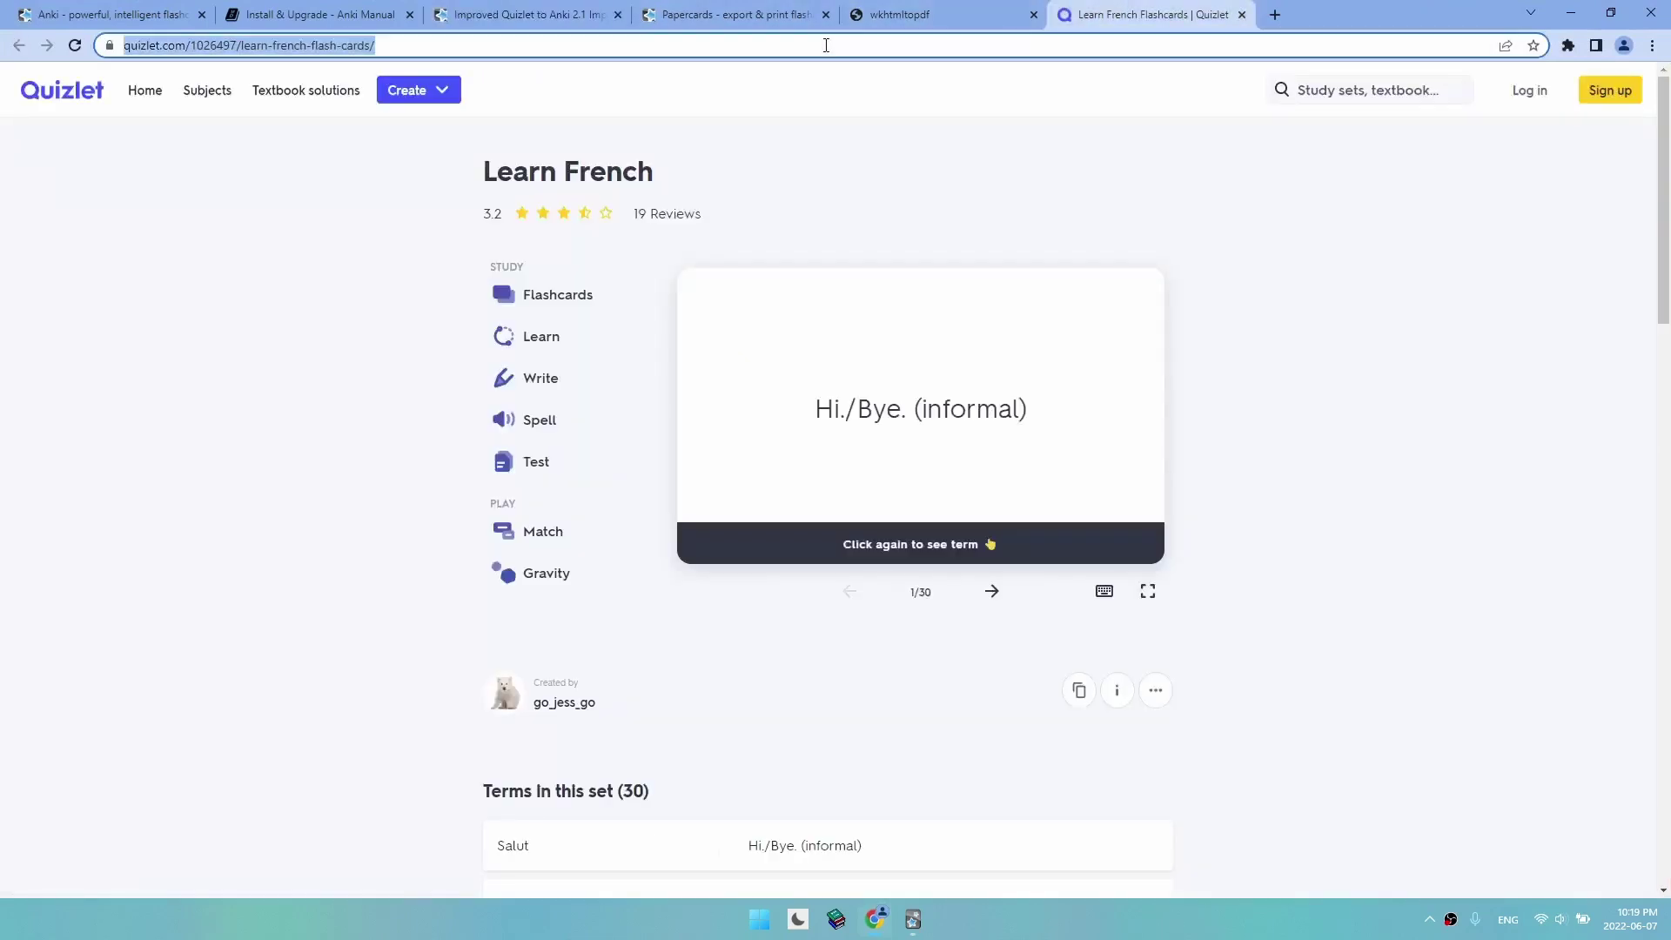
left_click(912, 925)
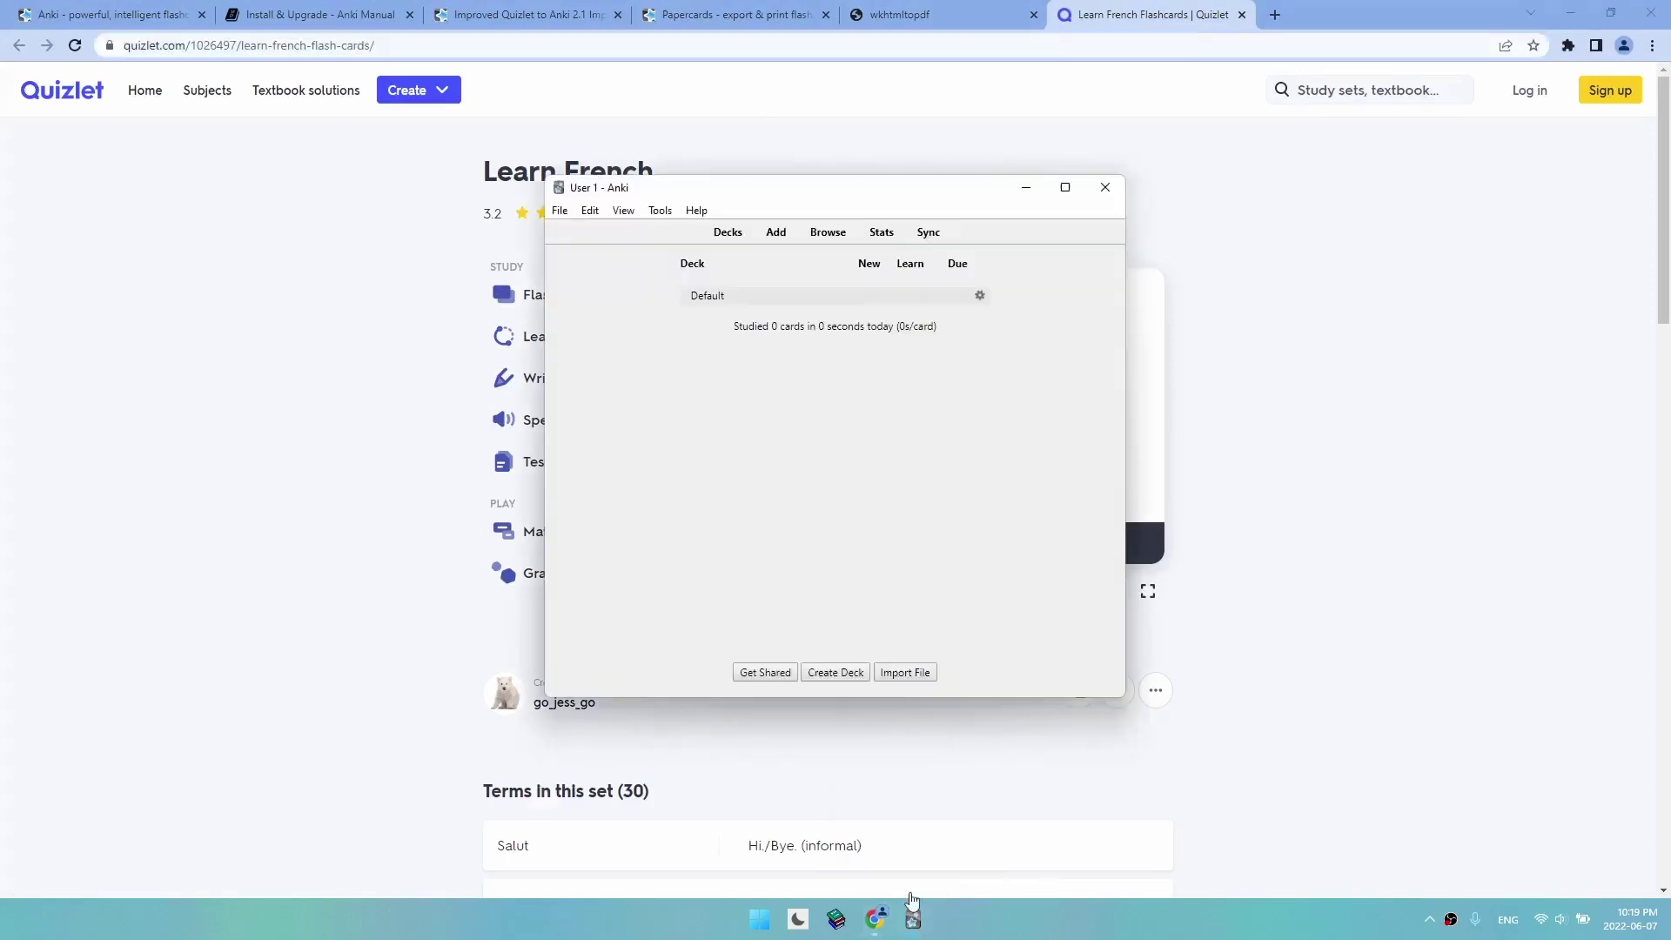
left_click(672, 216)
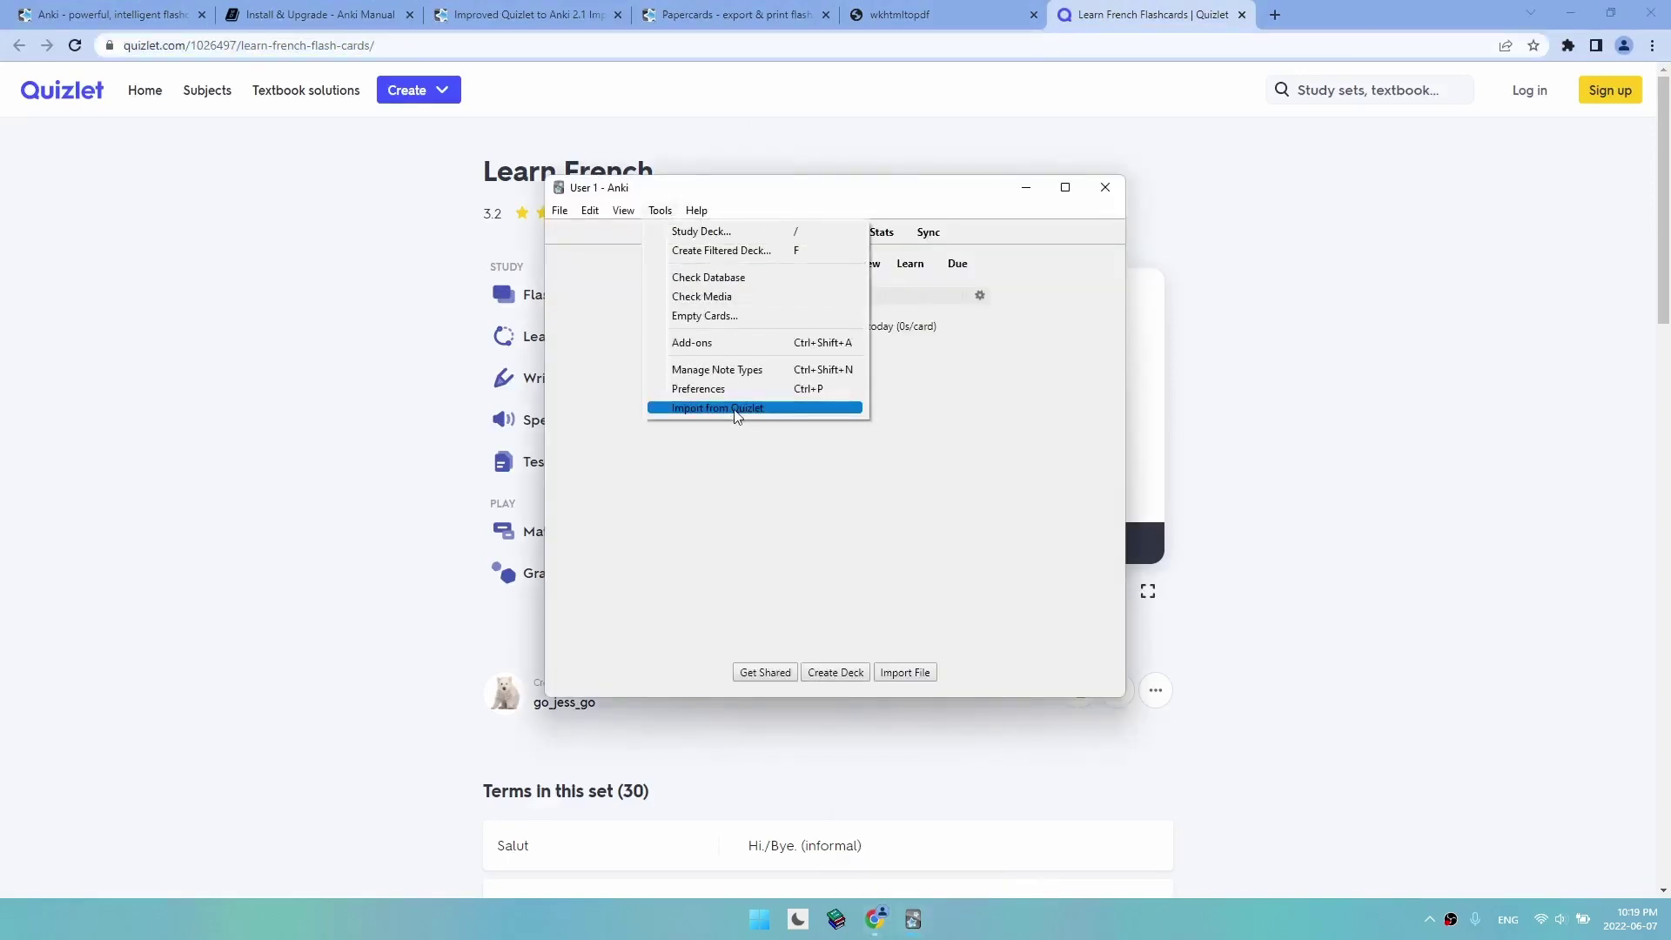
left_click(736, 409)
key("ctrl+v")
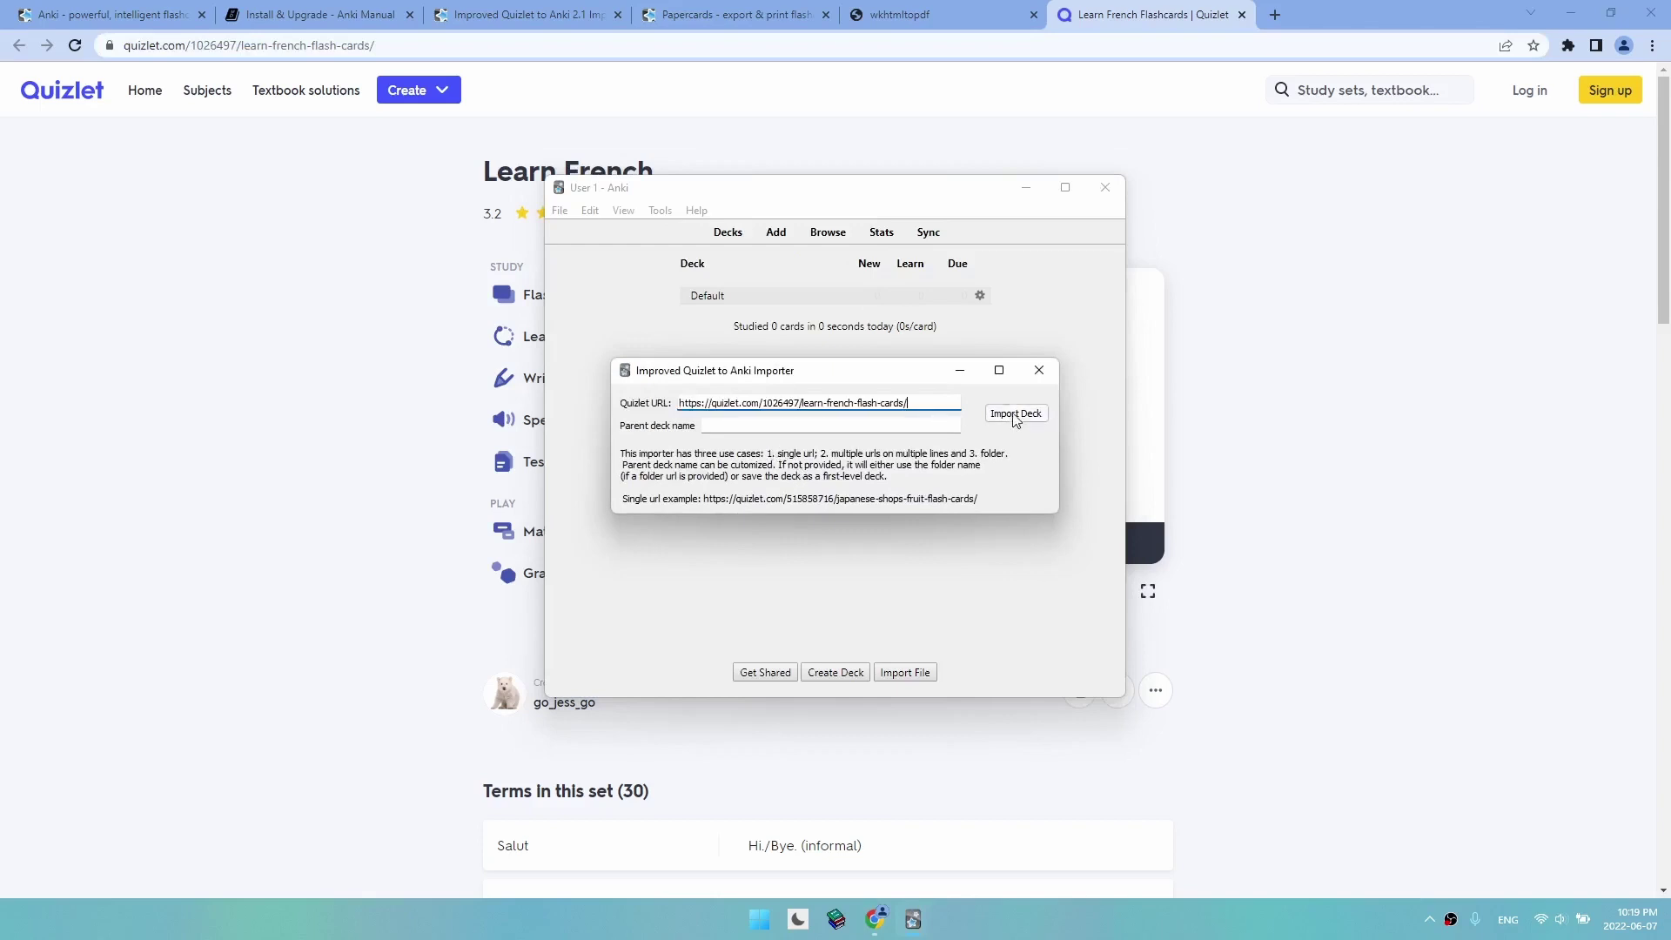
left_click(1015, 414)
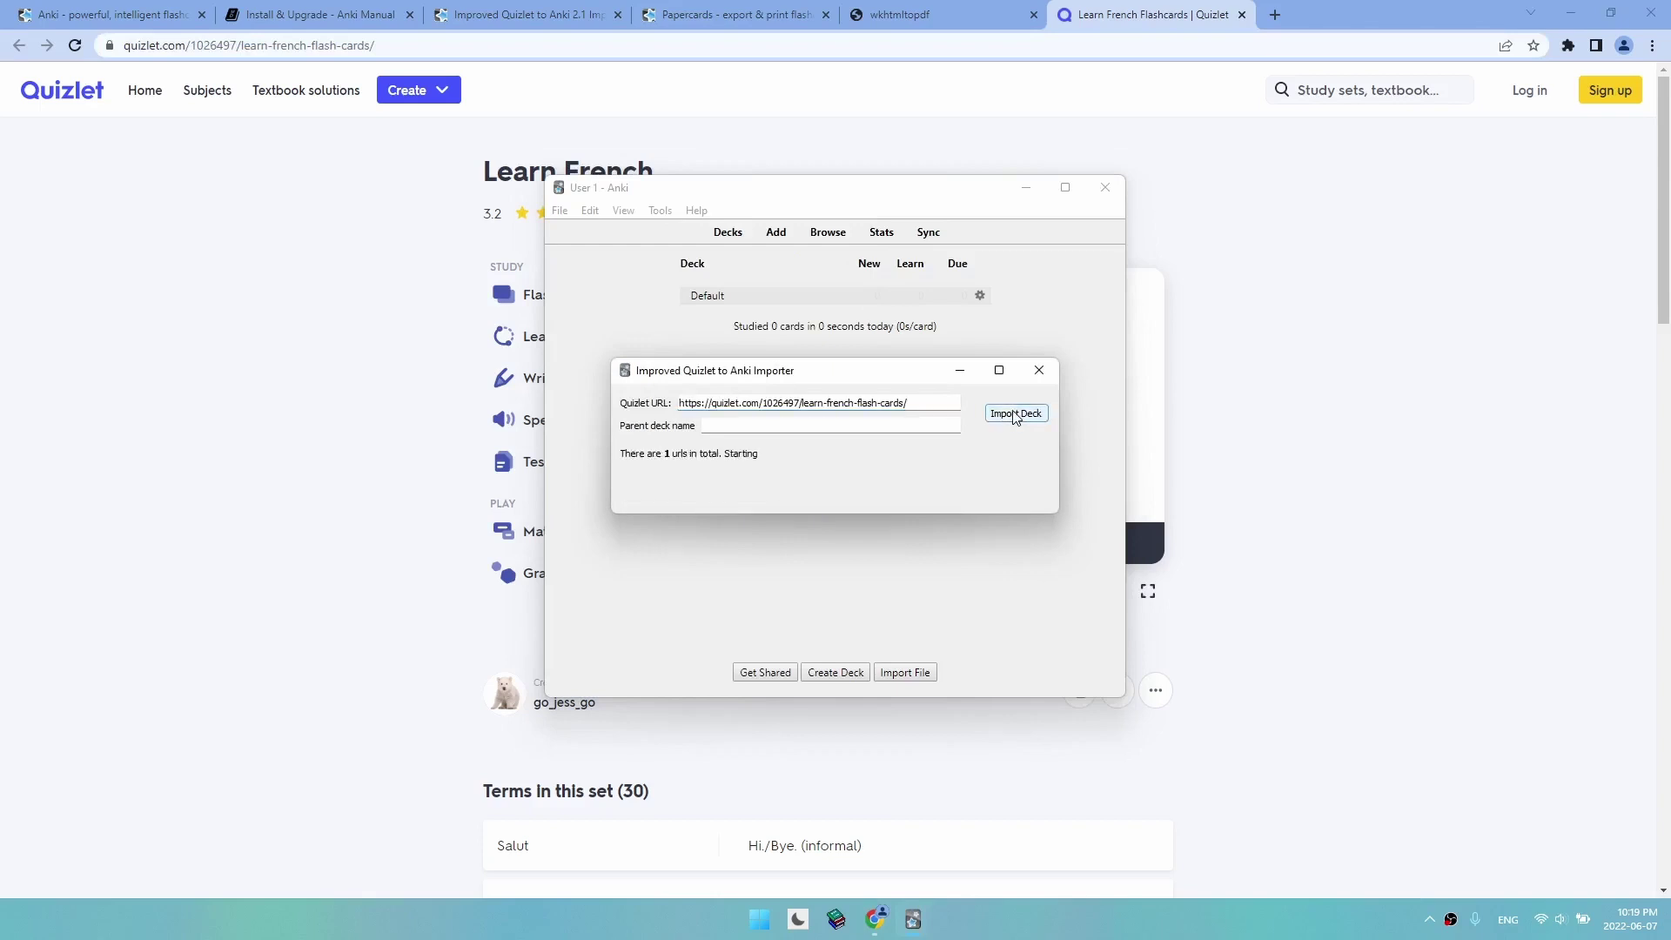
left_click(1038, 374)
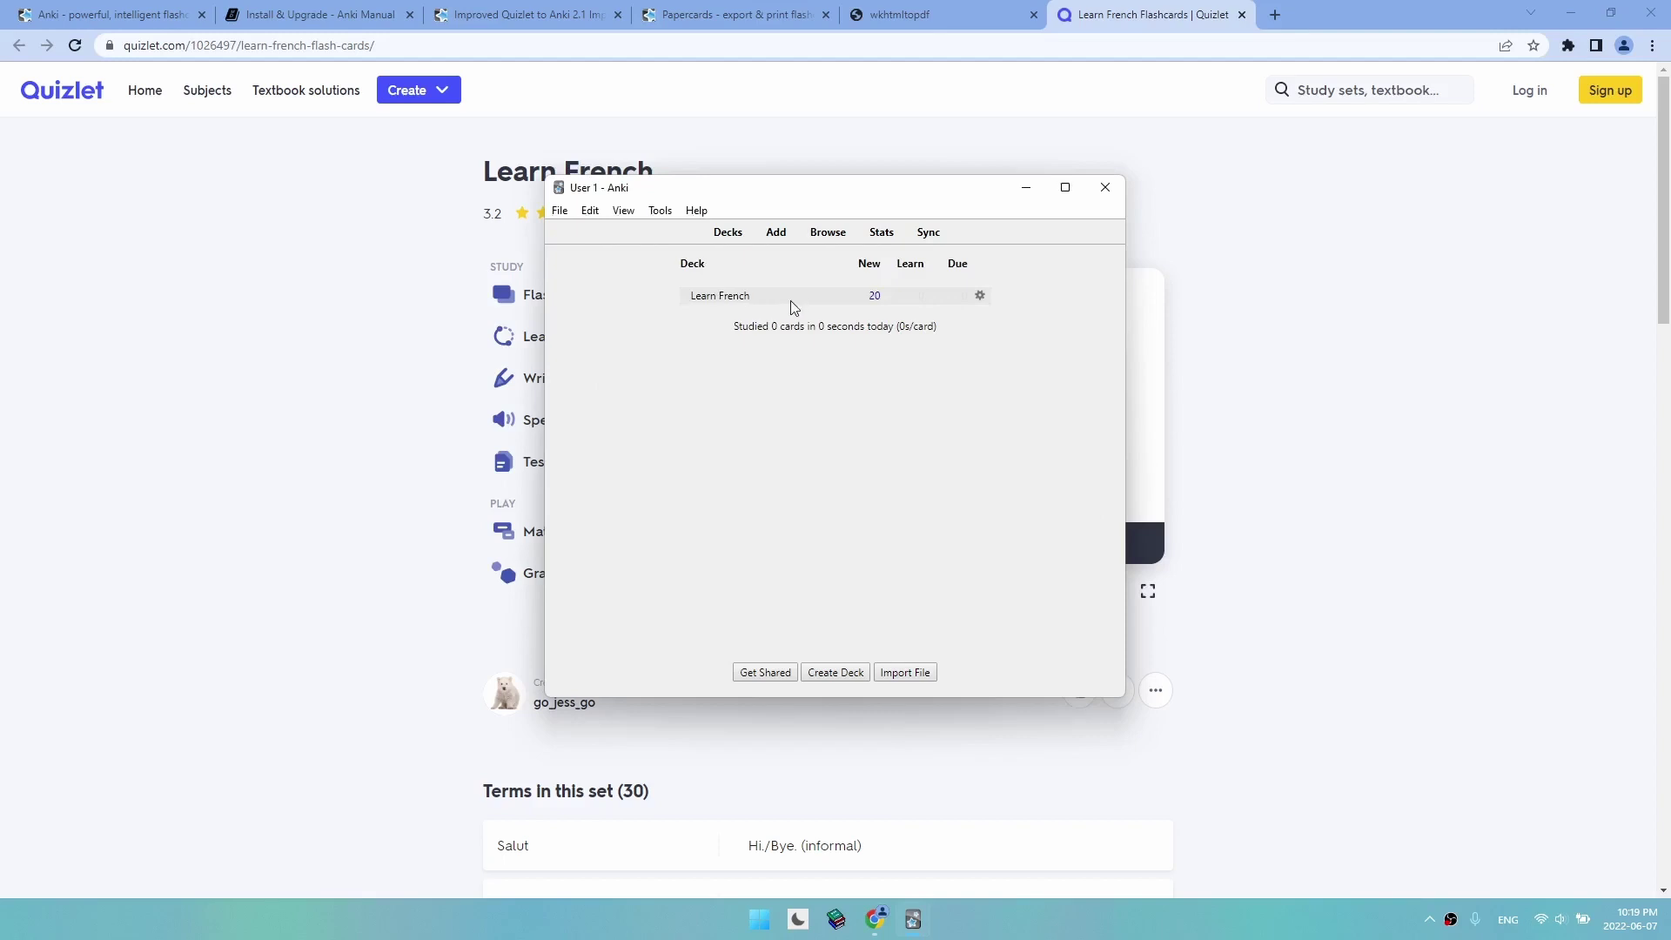
Step: In the card browser, format the front text 'Au revoir.' as bold and centre-aligned
left_click(827, 232)
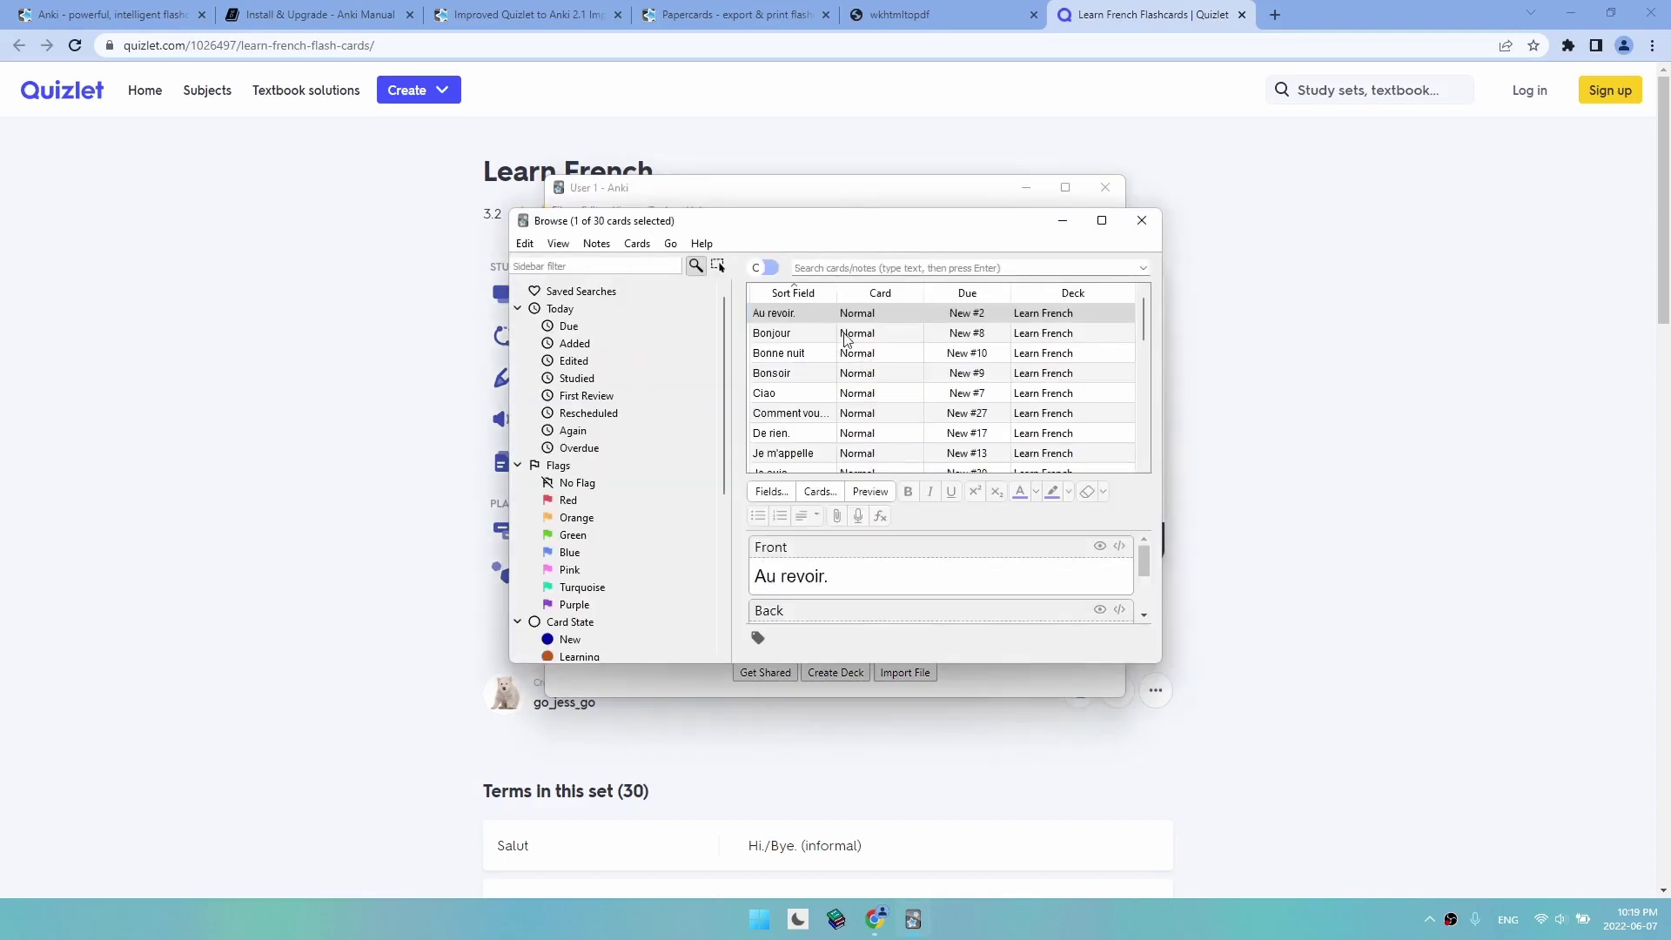
triple_click(885, 566)
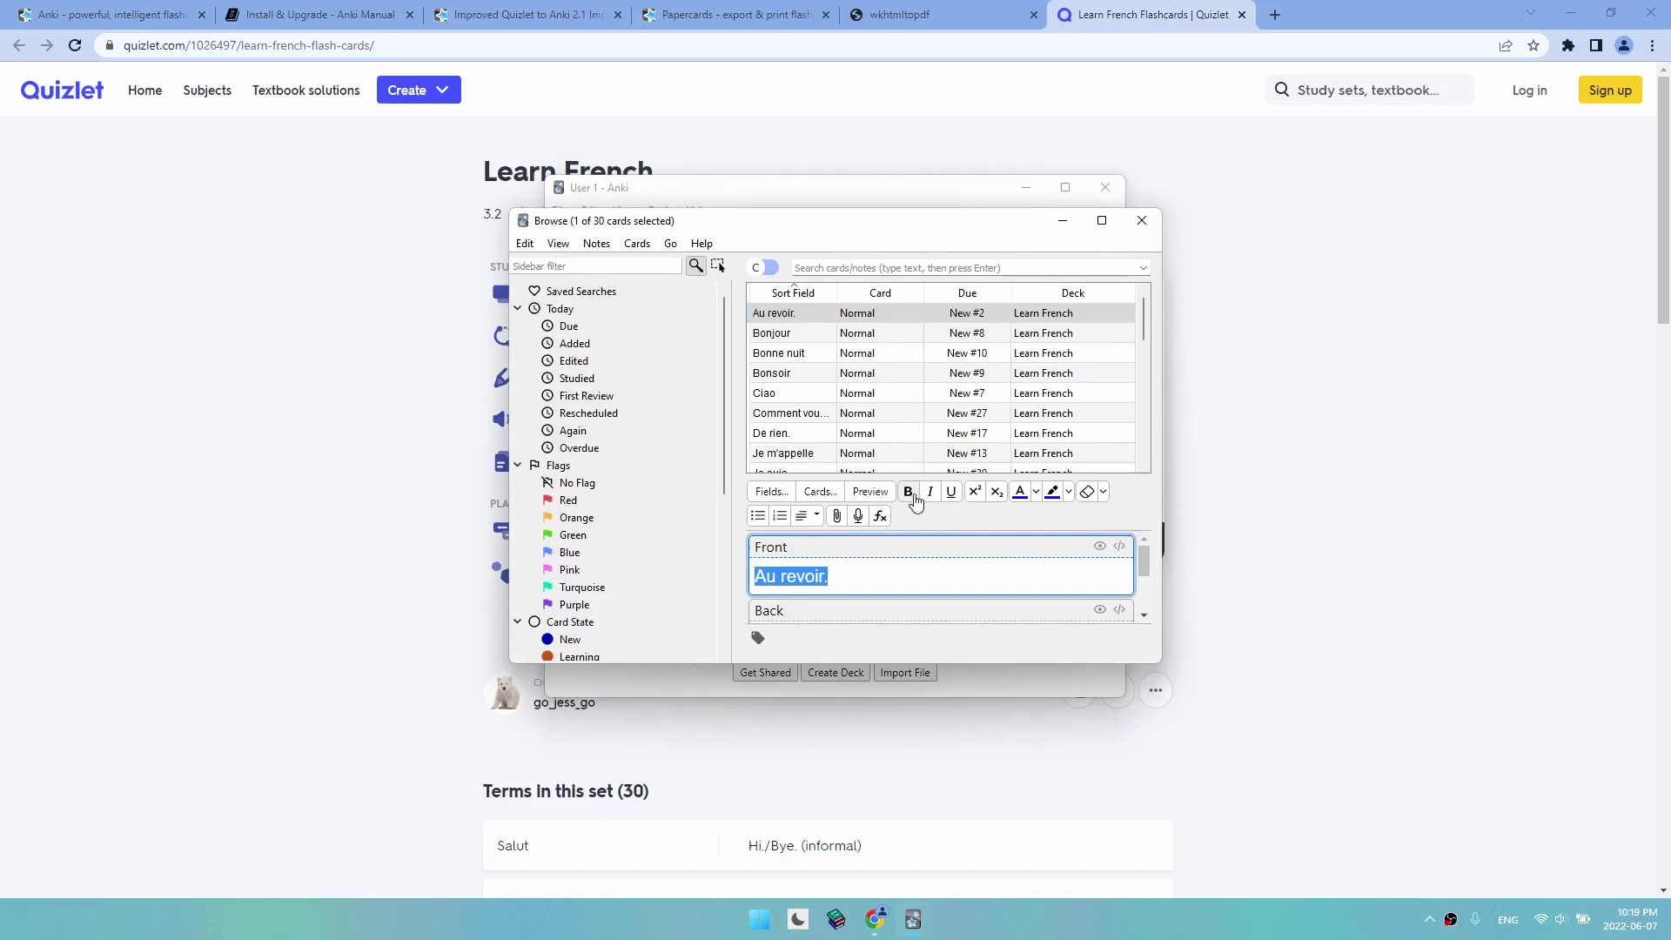
left_click(909, 493)
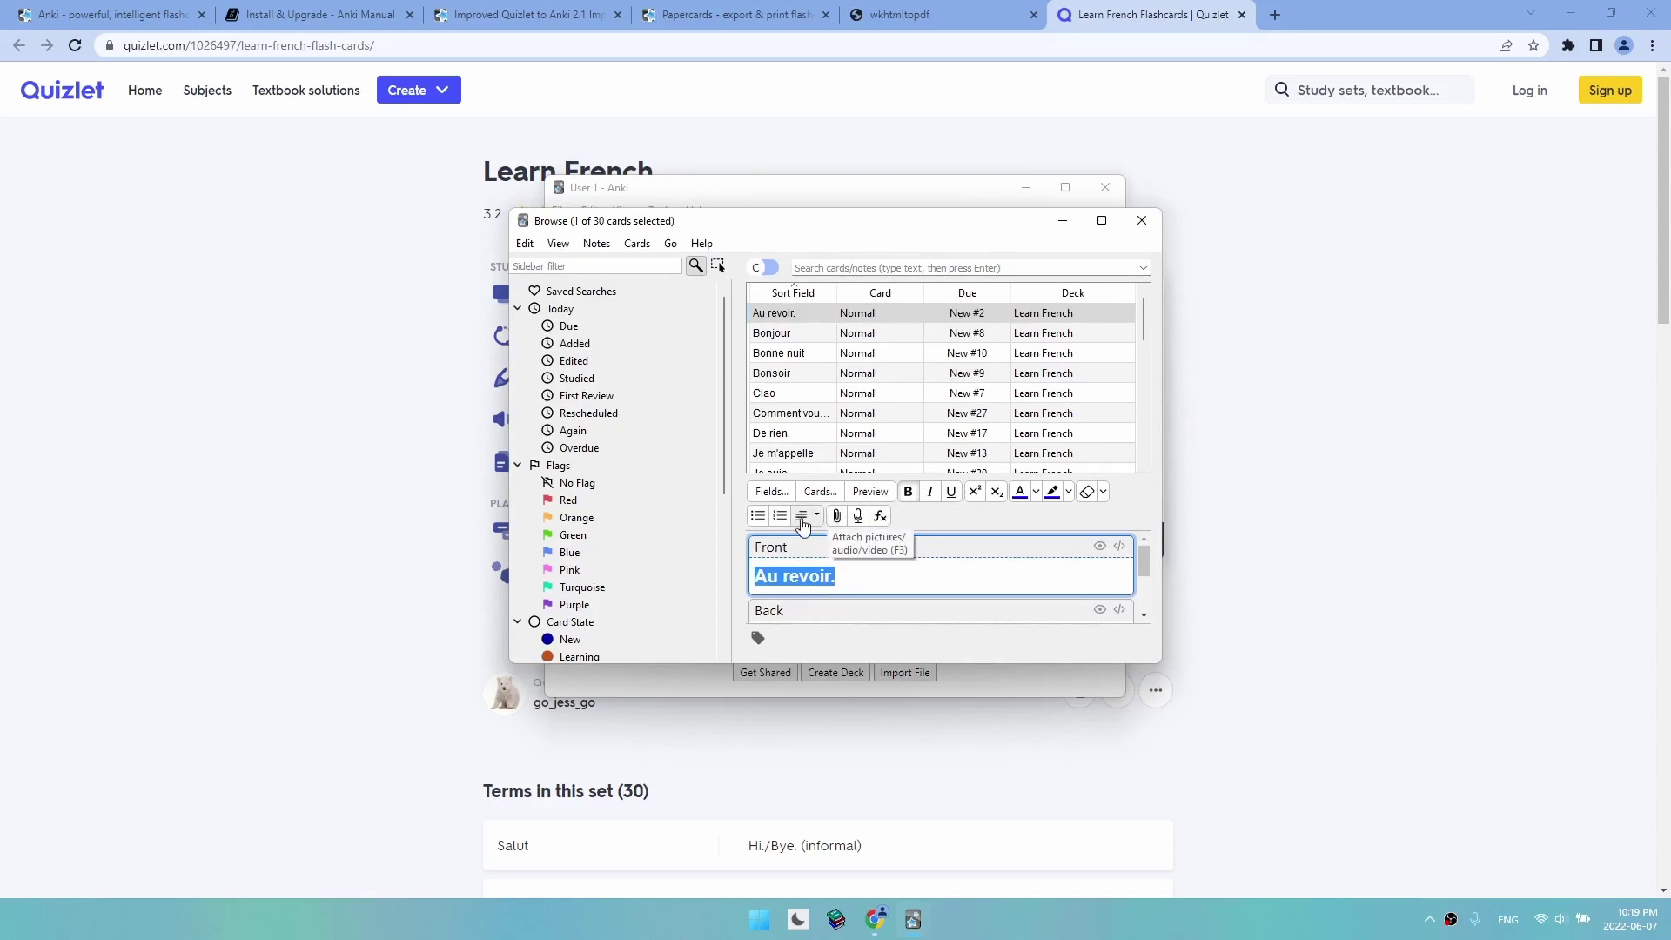
left_click(802, 517)
left_click(789, 548)
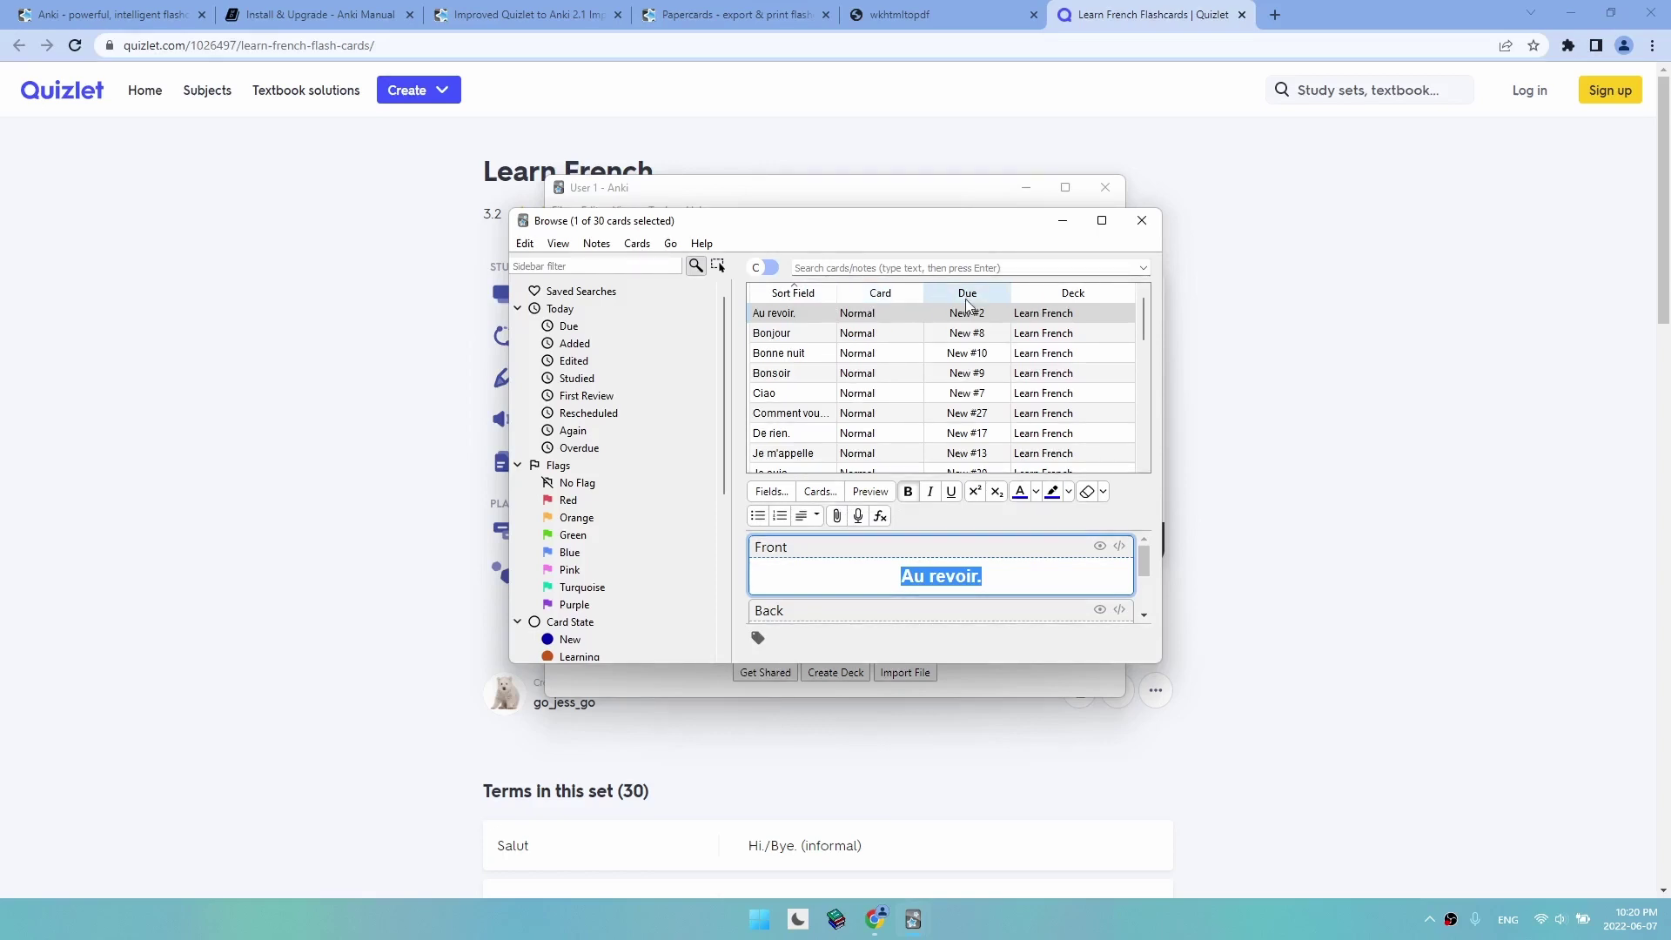
left_click(1143, 221)
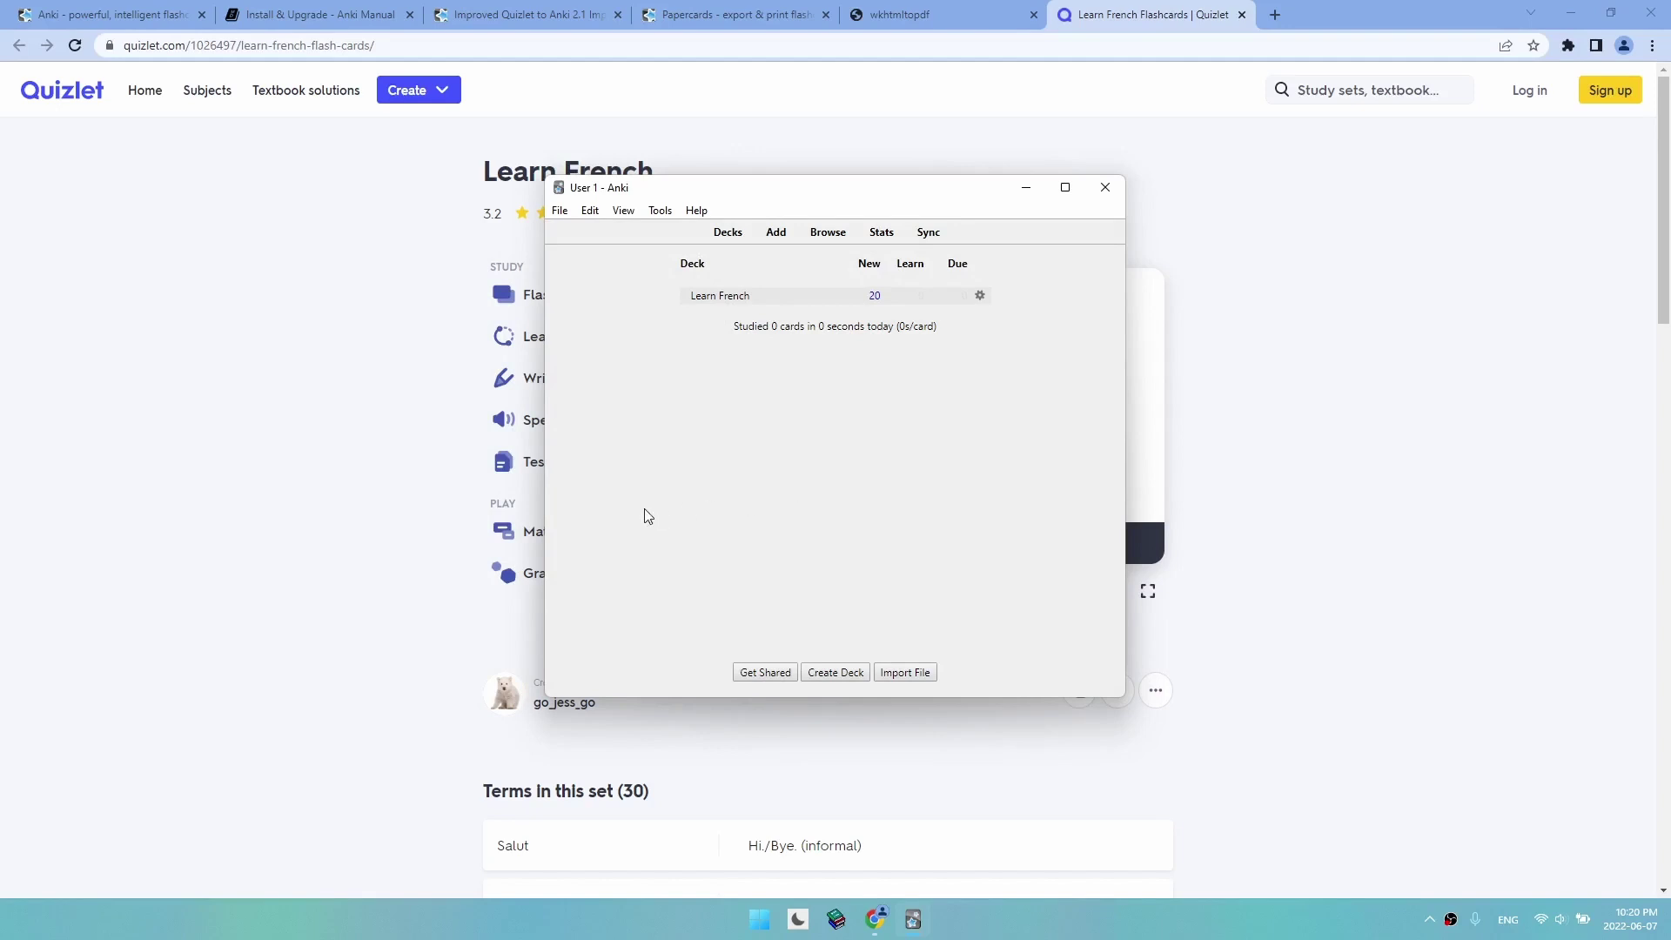
Step: Create a new deck named 'Learning' and open it
left_click(847, 679)
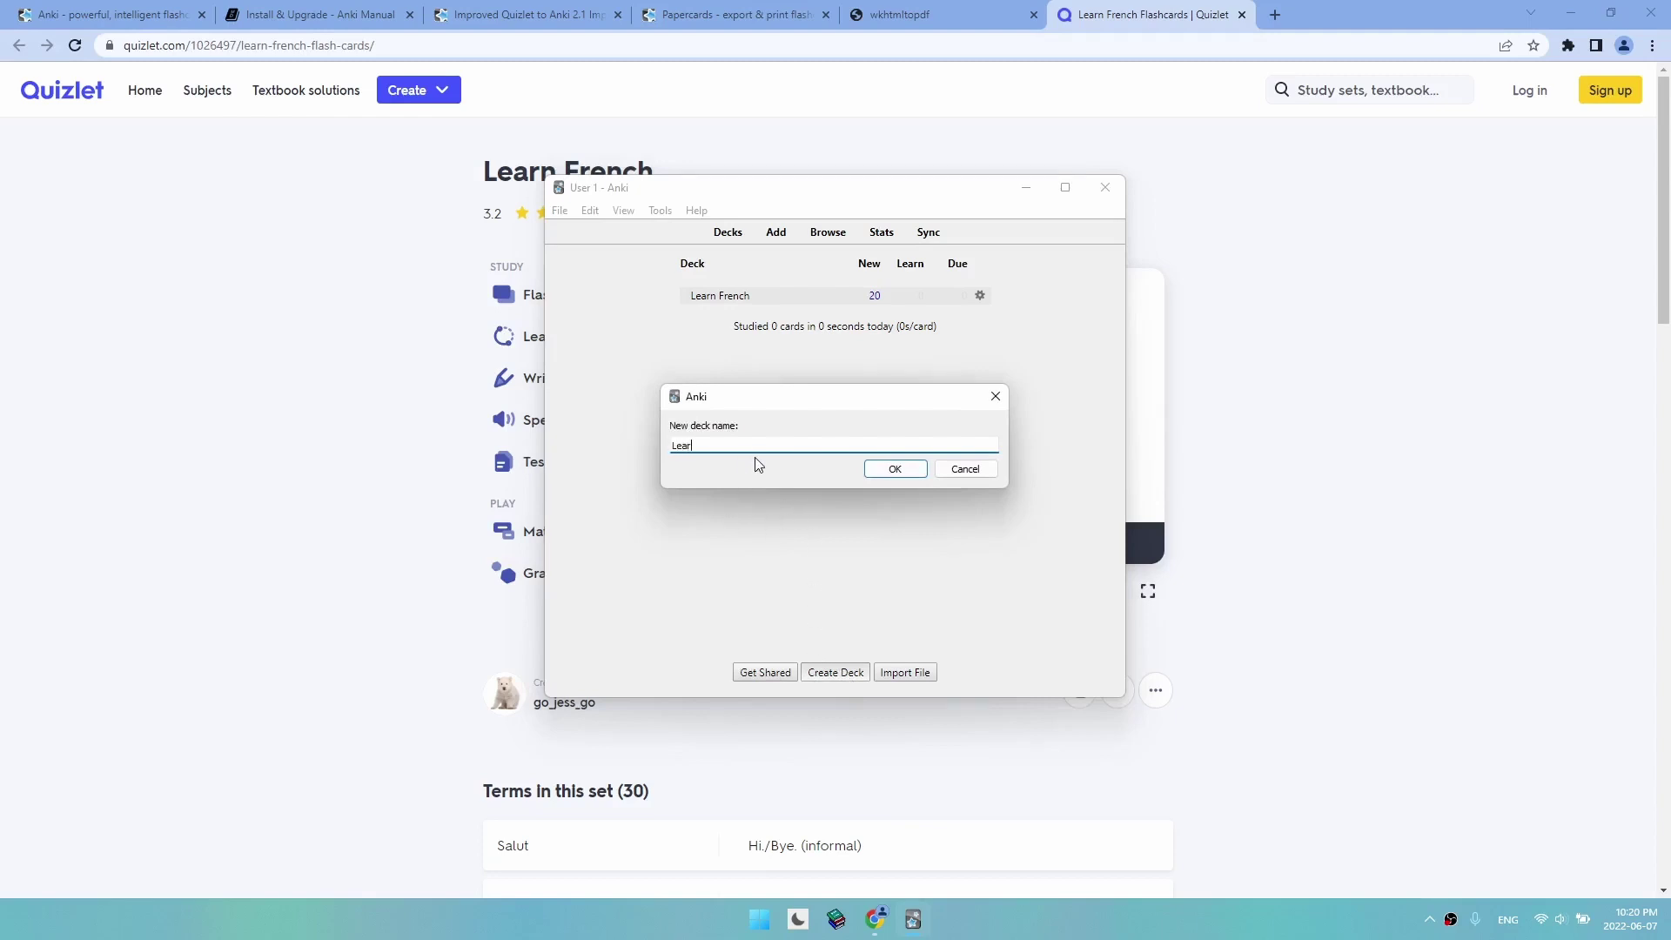
type("Learning")
key("Return")
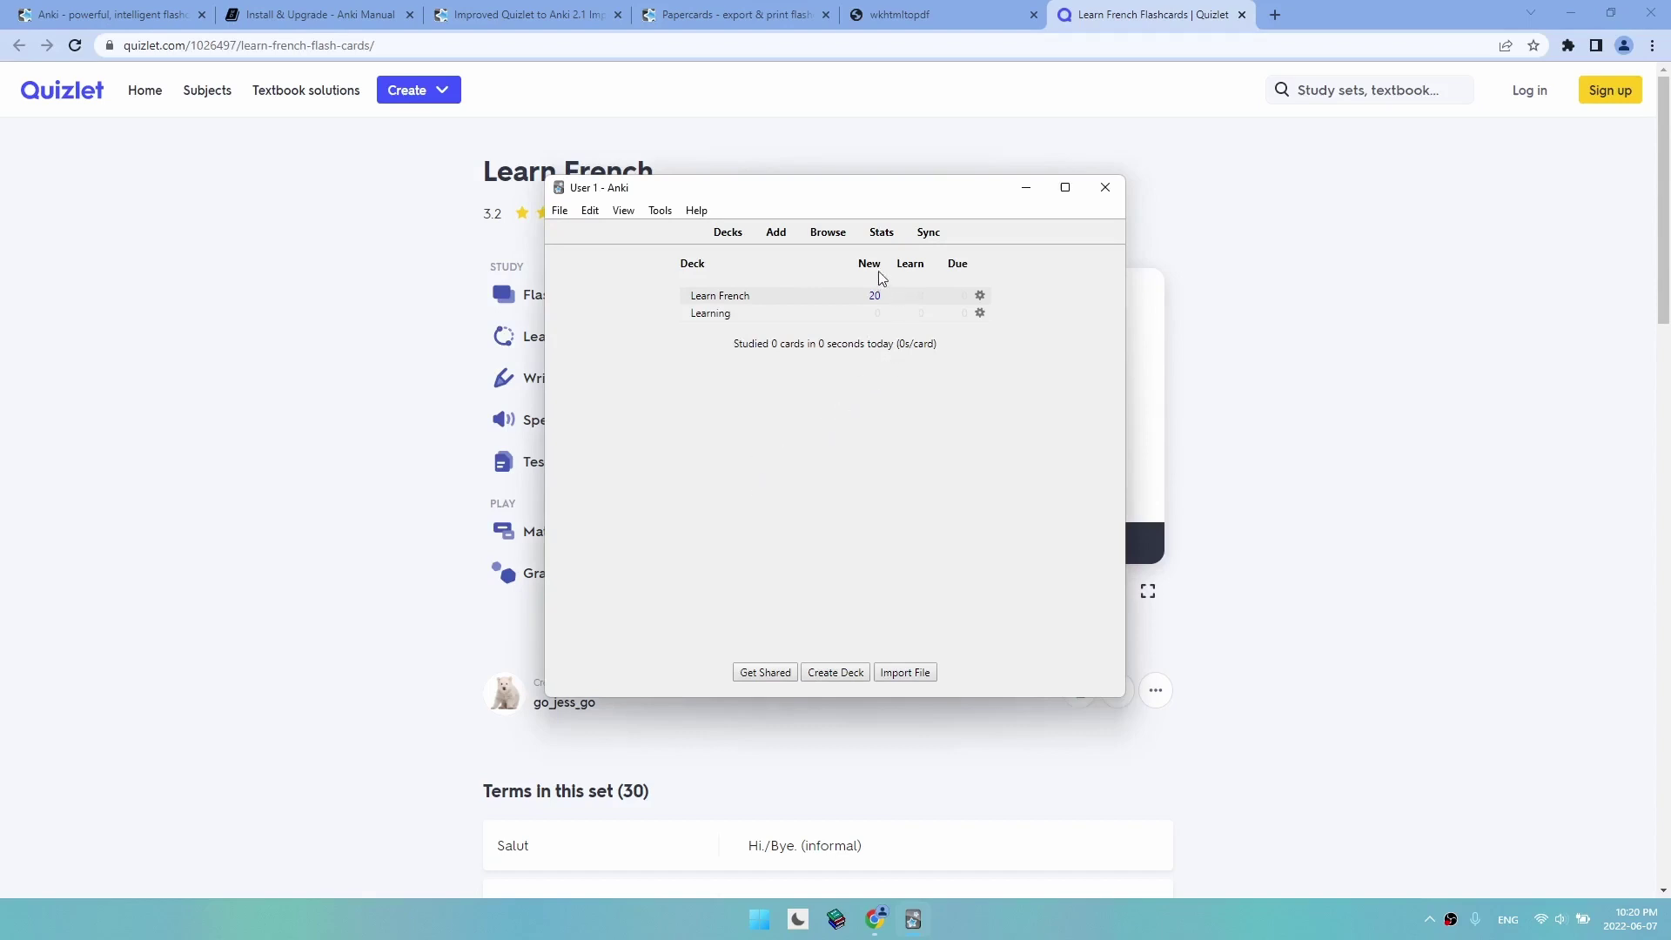
left_click(734, 315)
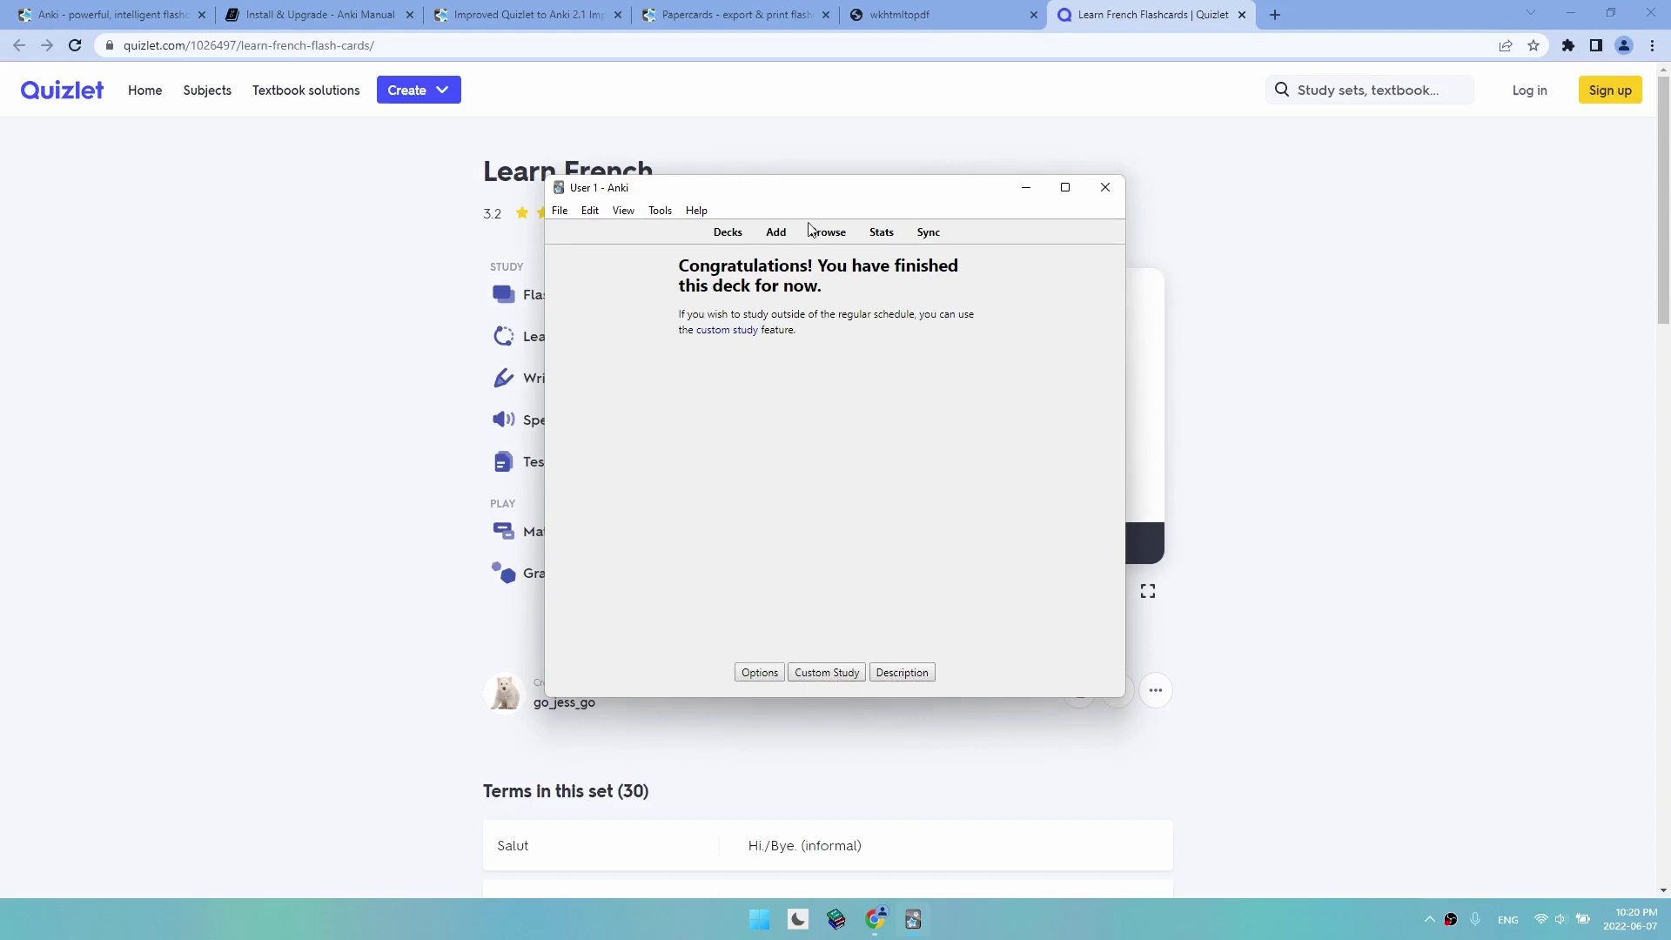
Step: Add two cards to Learning: front 1 with back 'one', front 2 with back 'two'
left_click(776, 232)
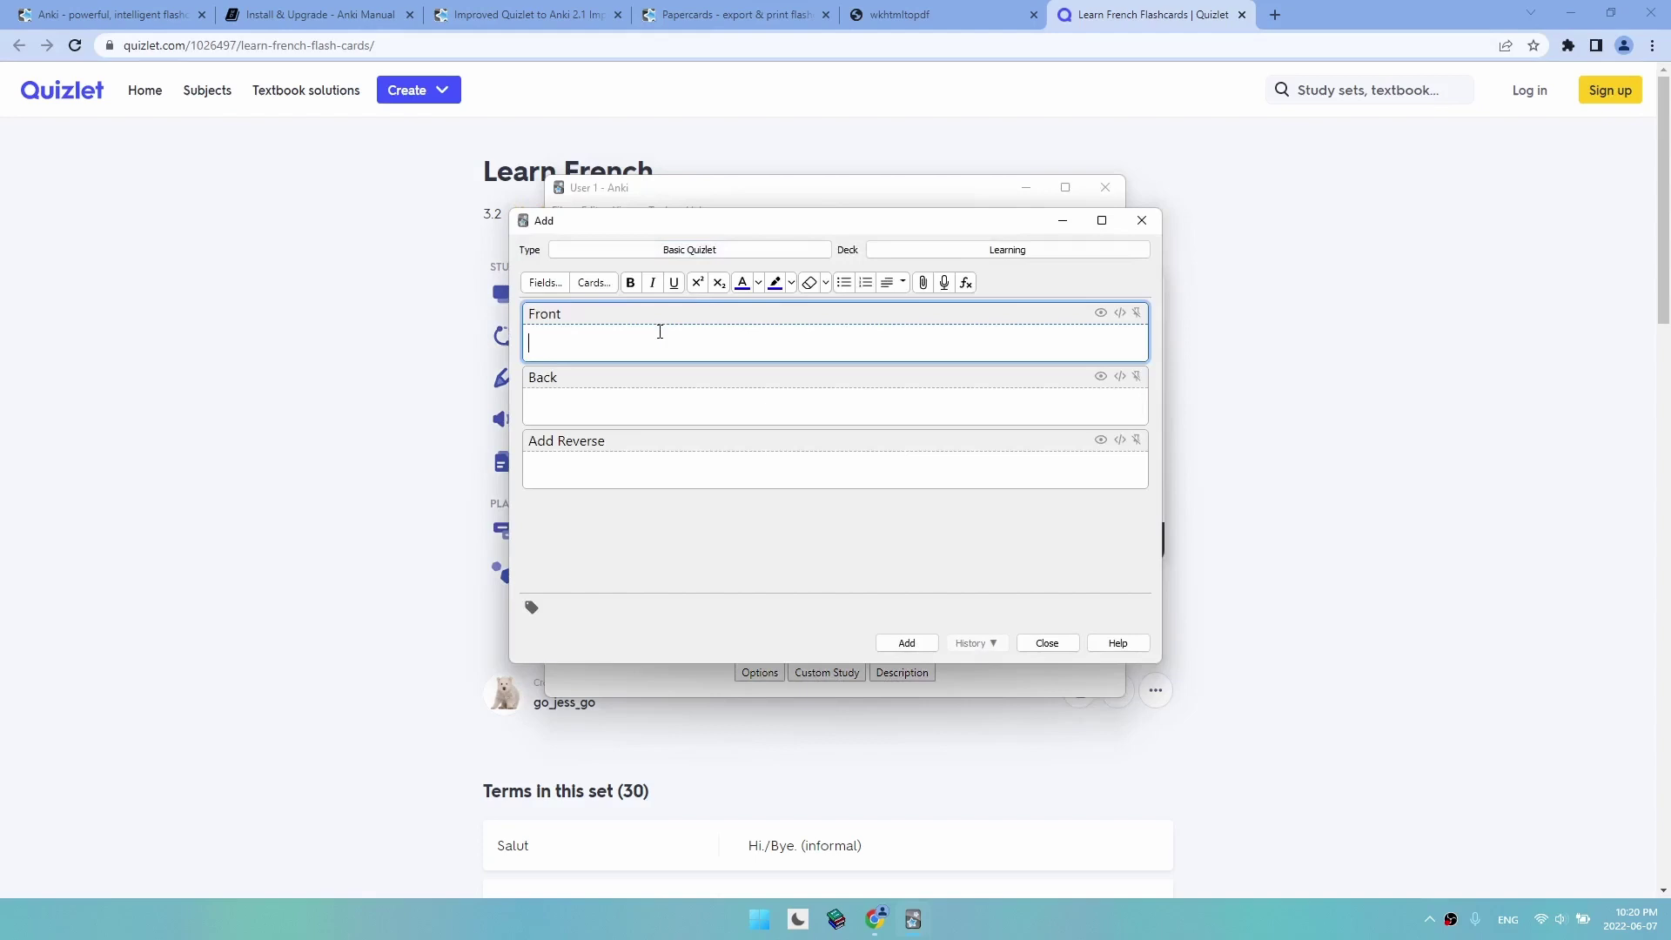
type("1")
left_click(635, 418)
type("one")
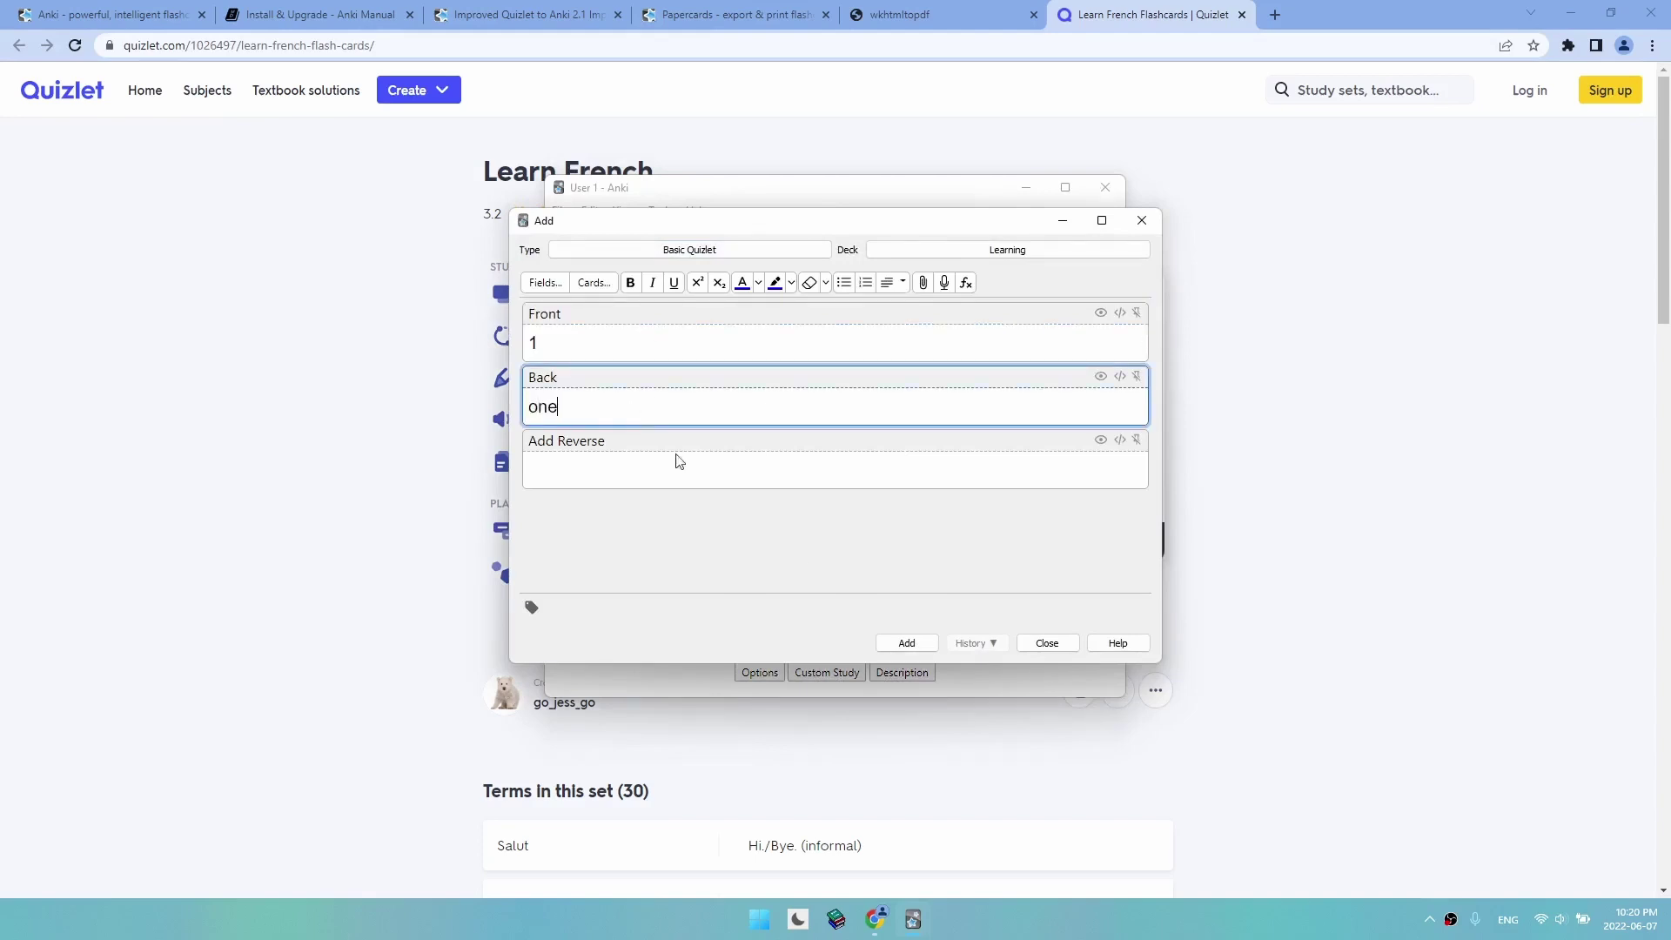
left_click(907, 644)
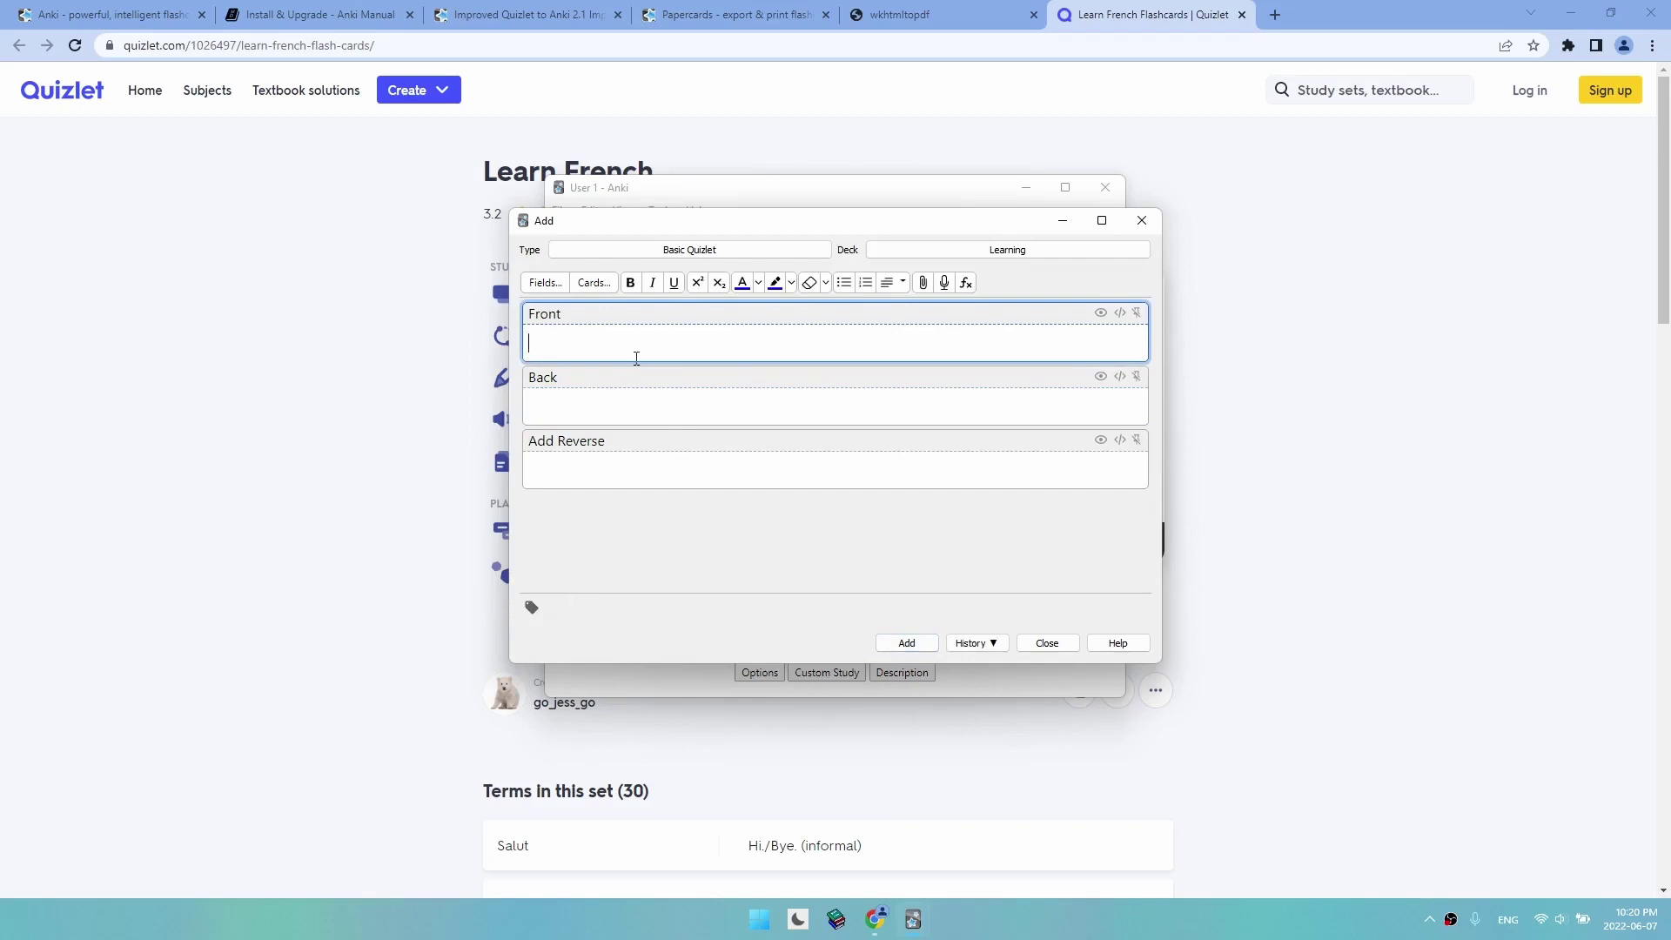
type("2")
left_click(629, 408)
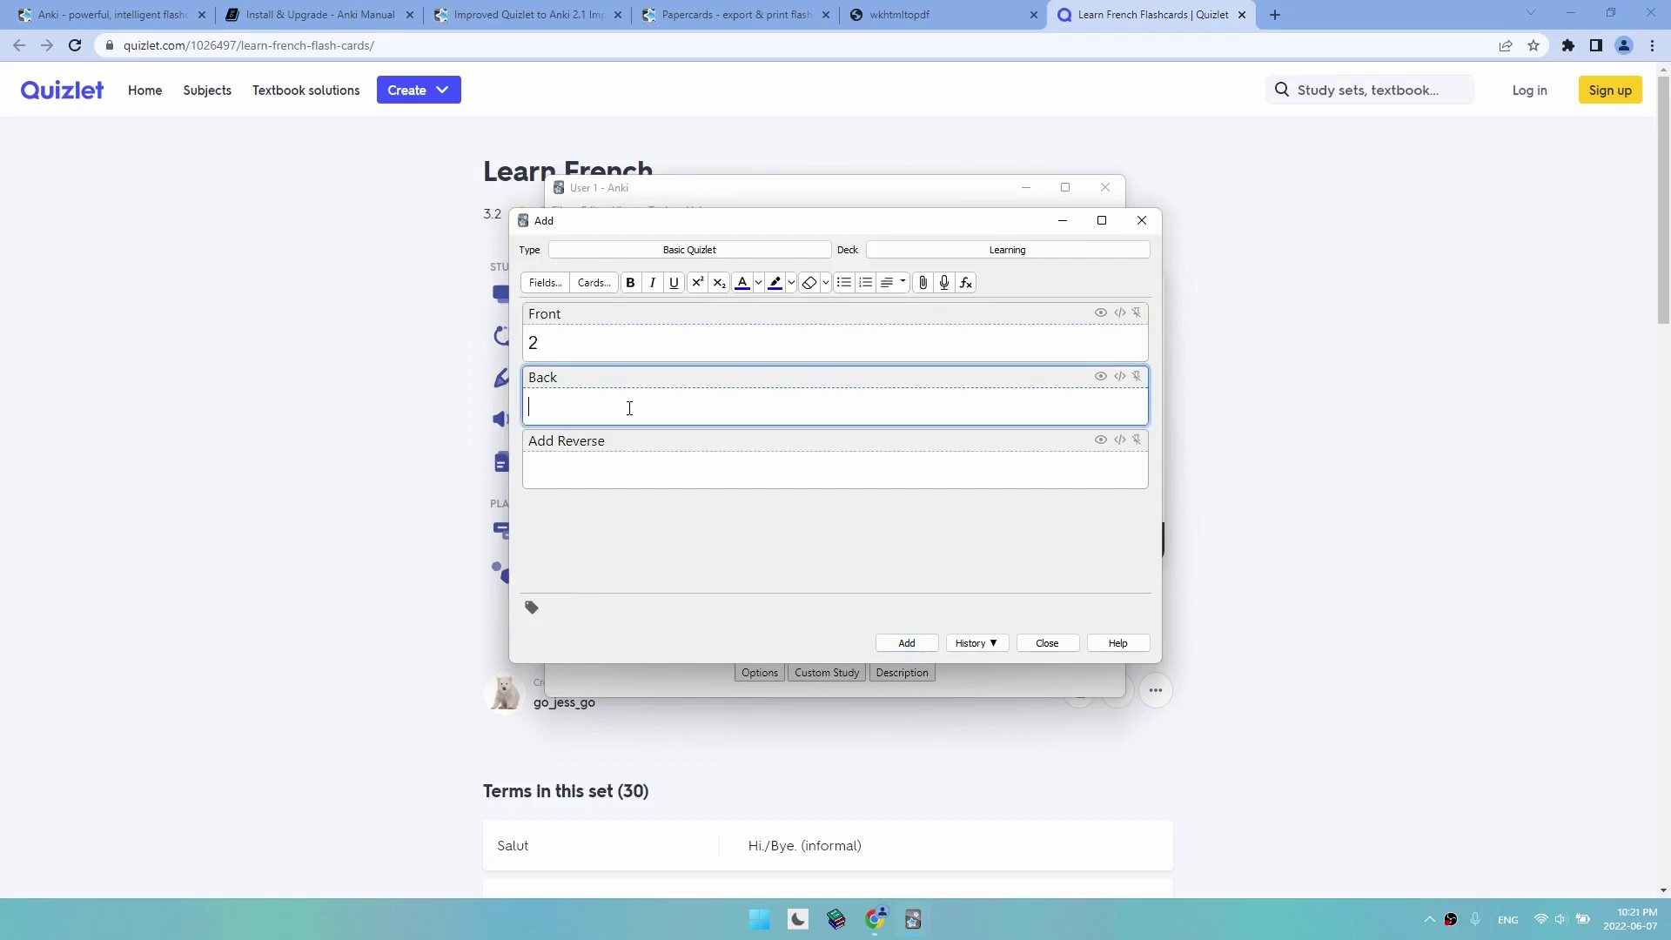
type("to")
key("BackSpace")
key("BackSpace")
type("two")
left_click(906, 644)
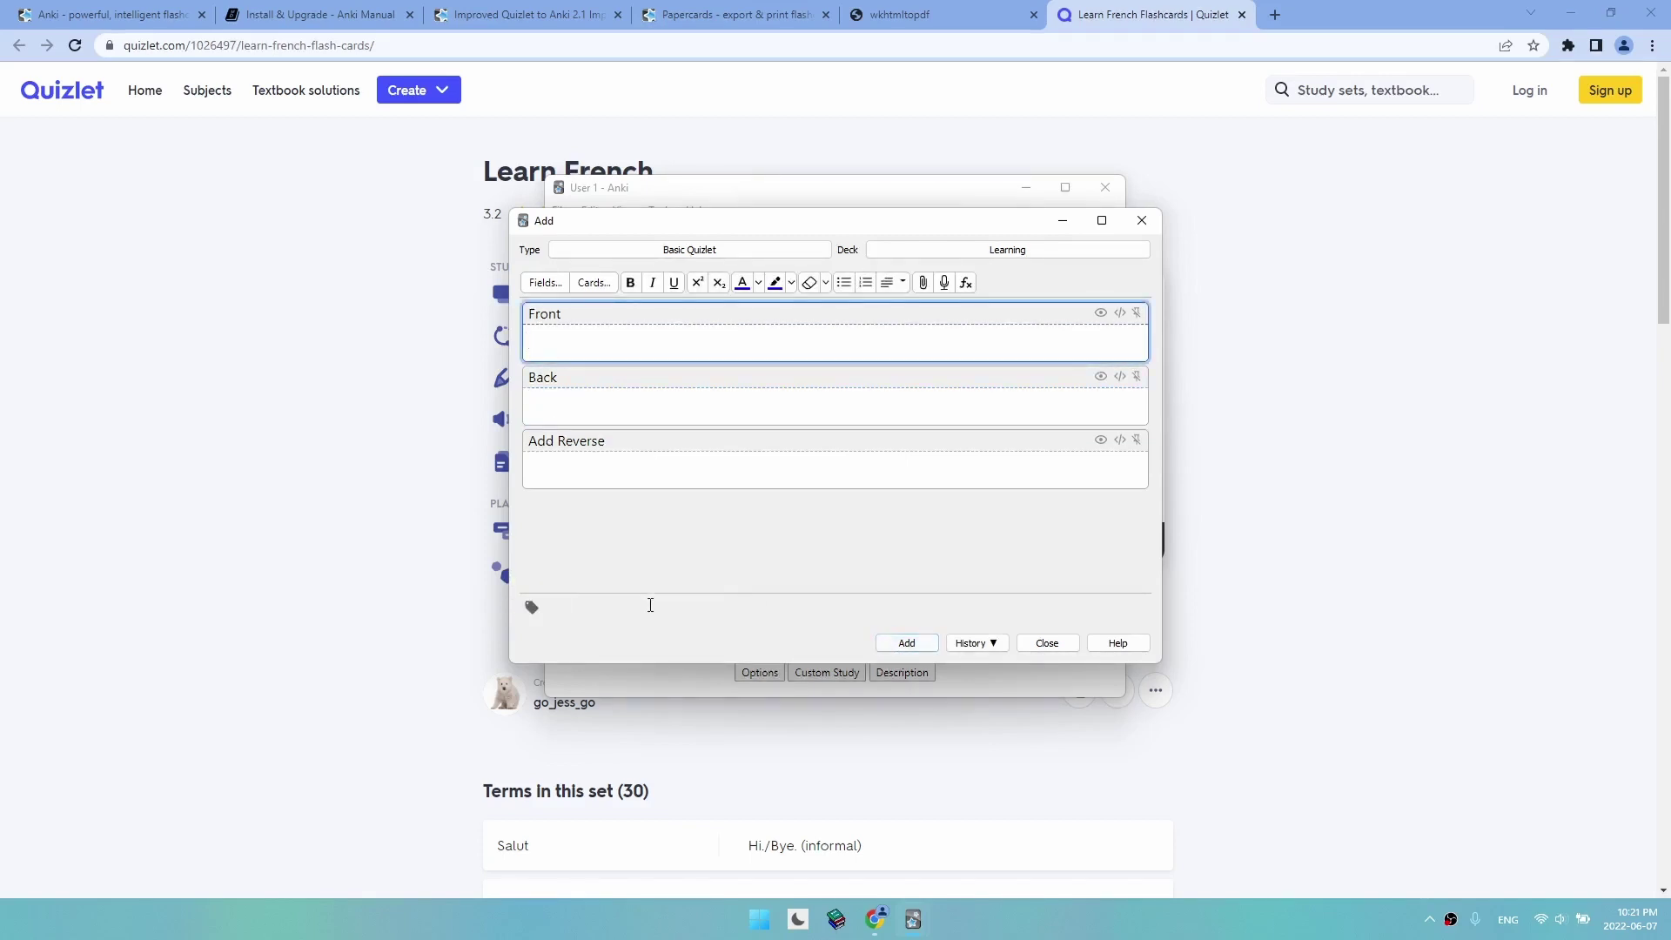
left_click(1047, 649)
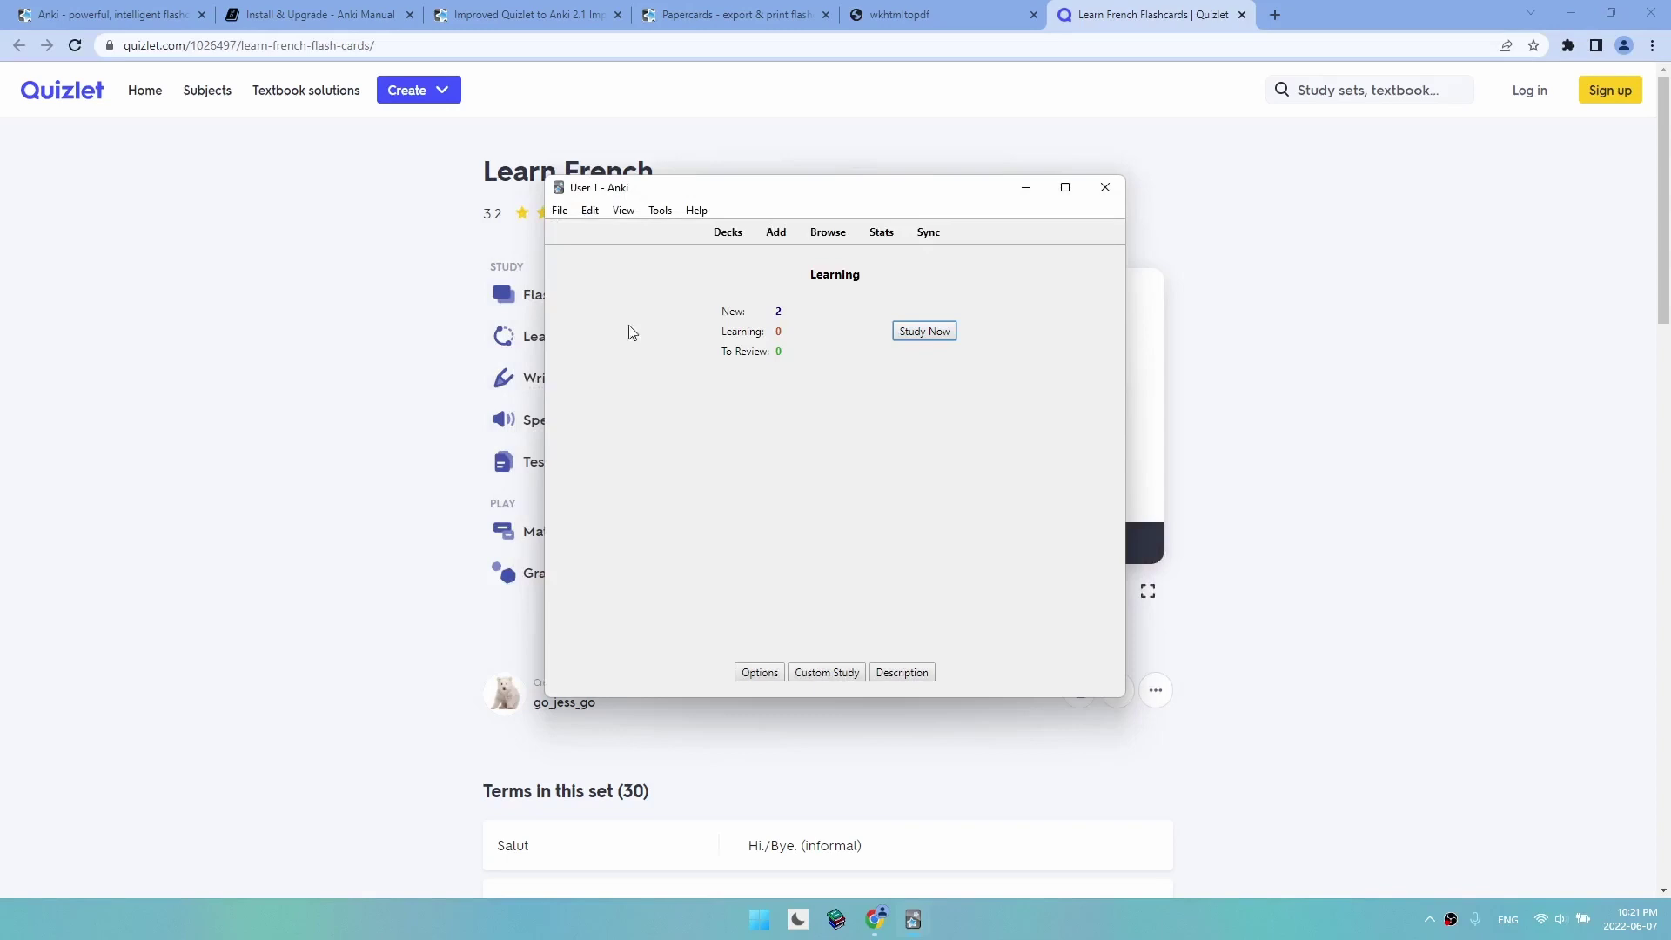
Step: Check the two new Learning cards in the card browser
left_click(827, 233)
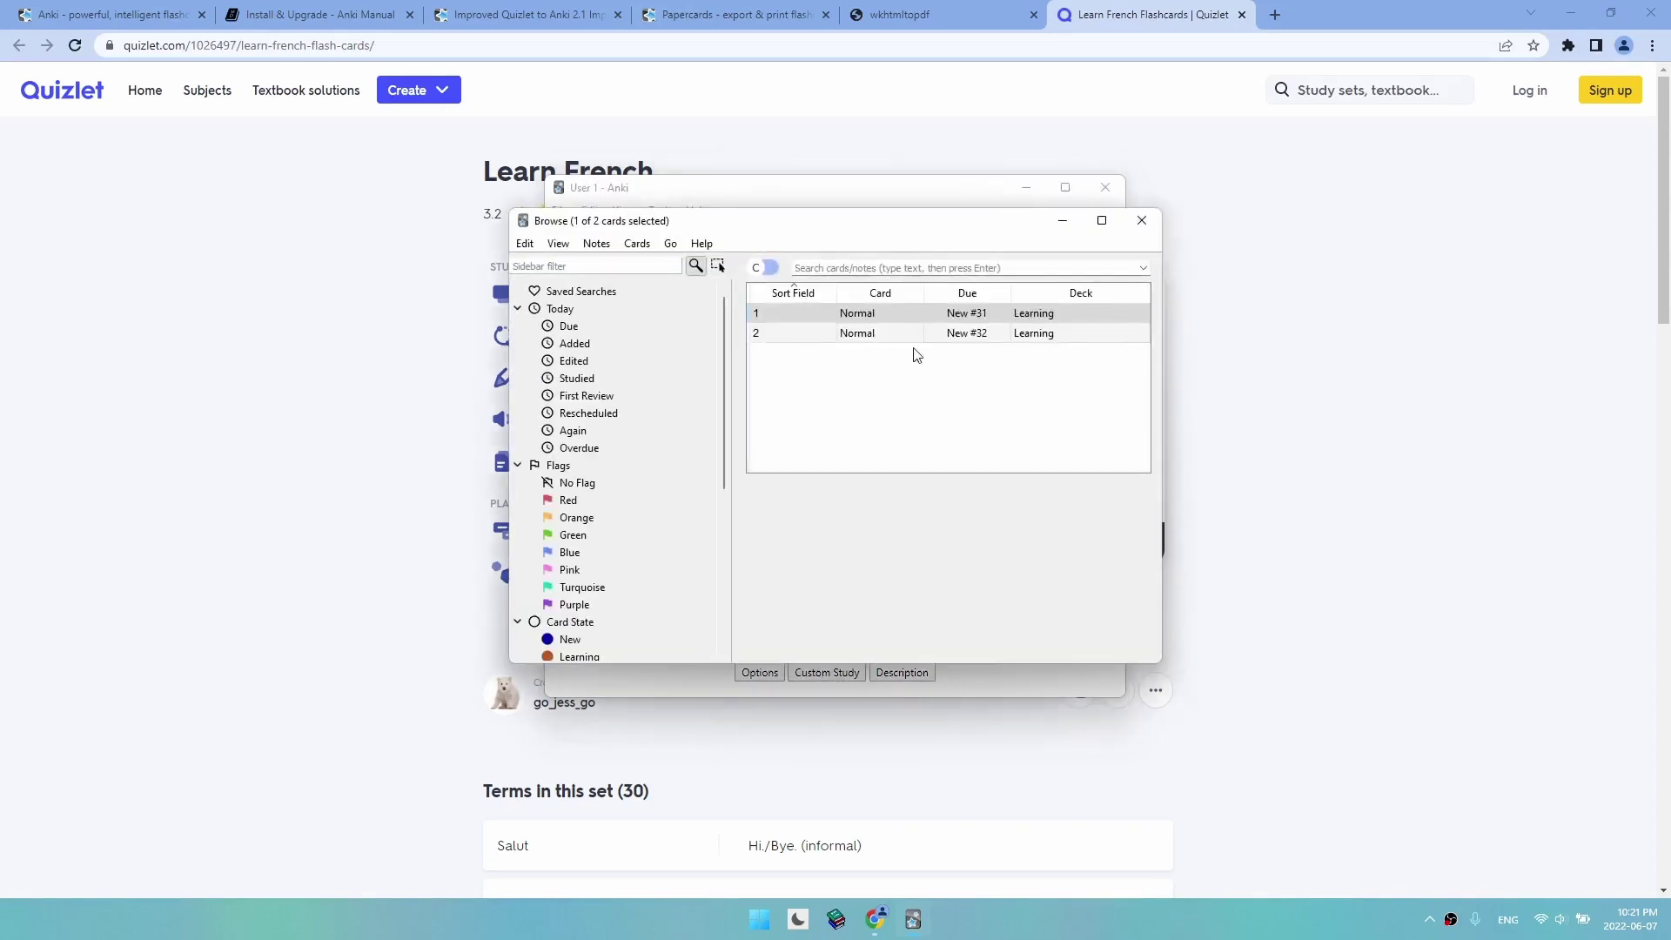
left_click(869, 338)
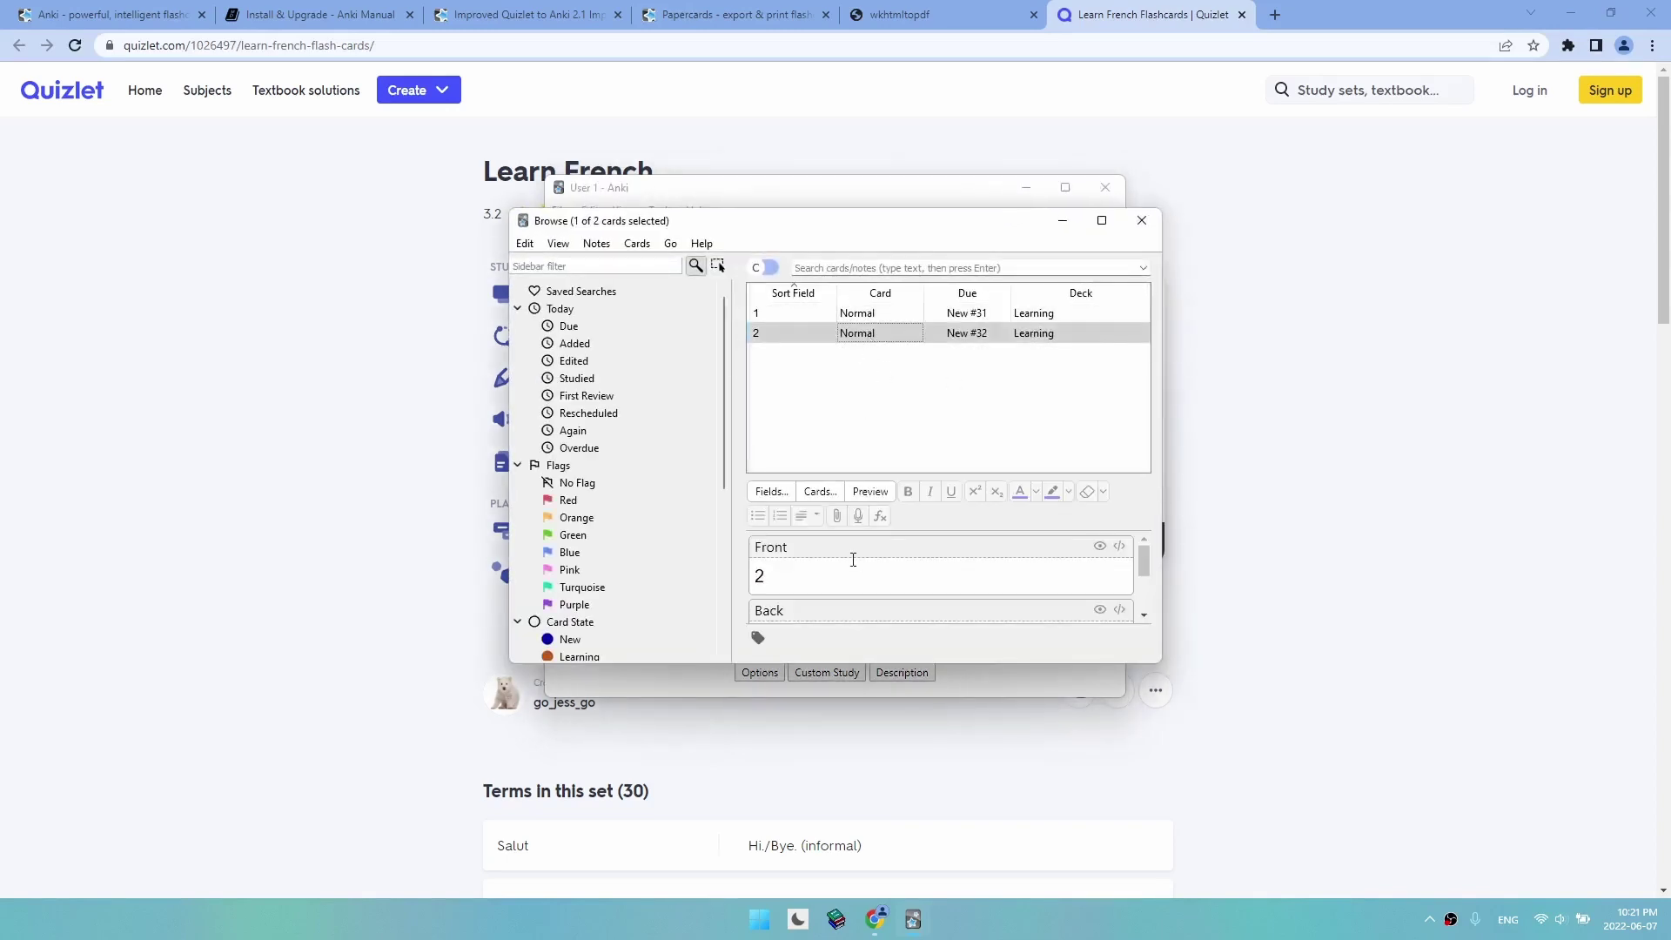
left_click(1141, 220)
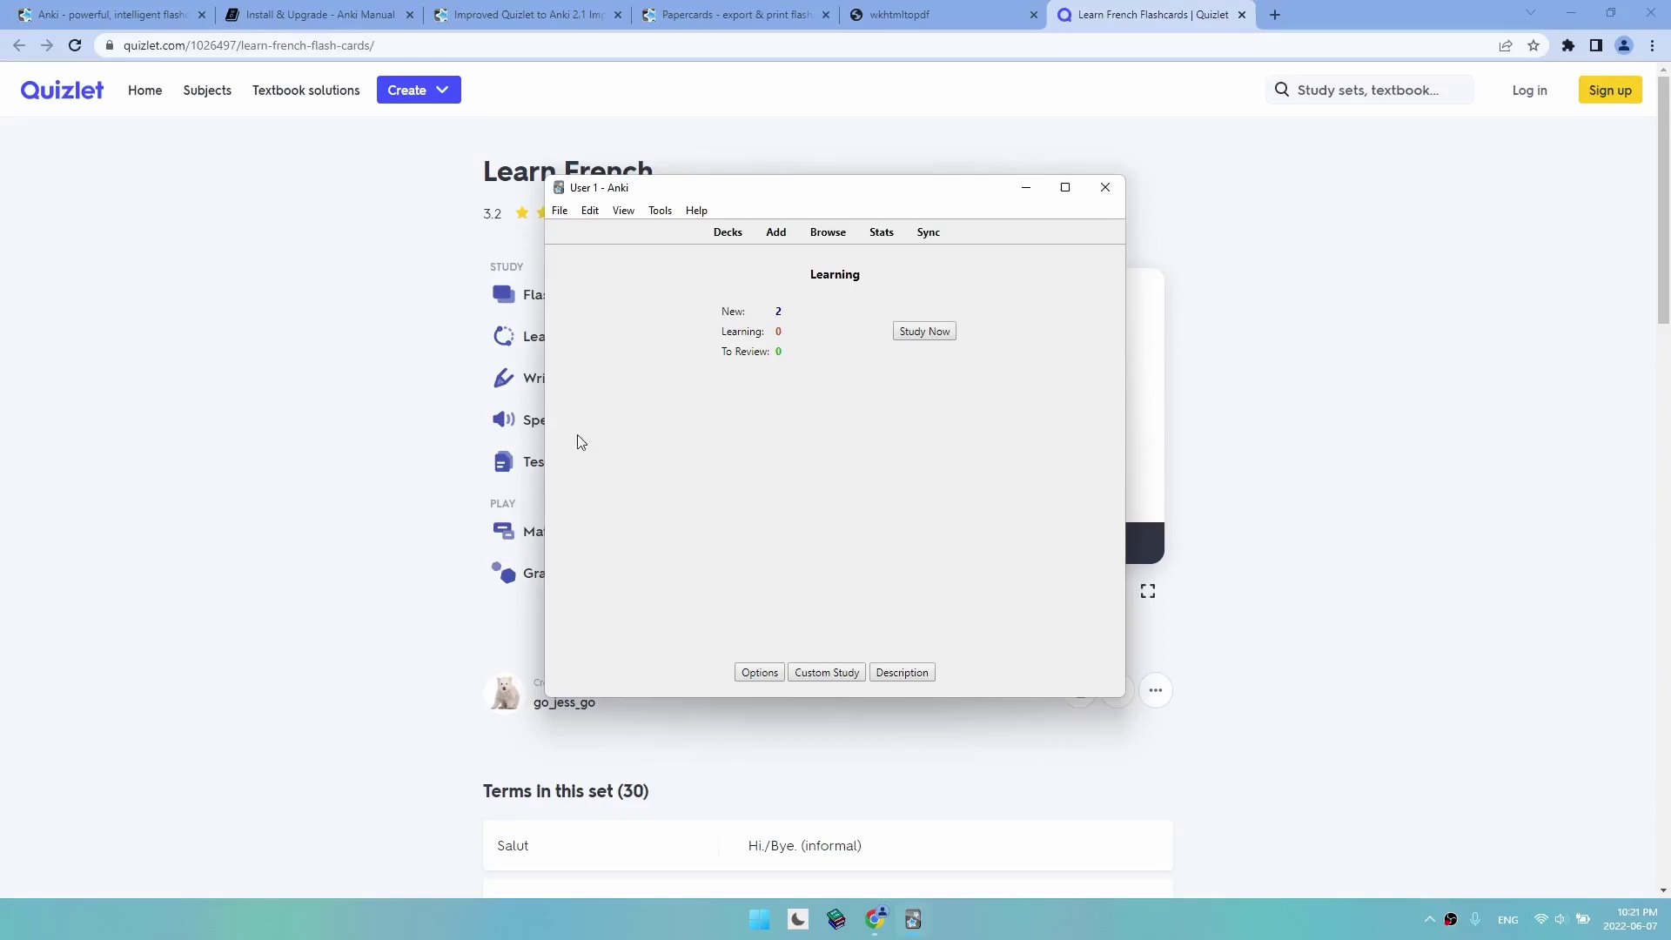
left_click(766, 14)
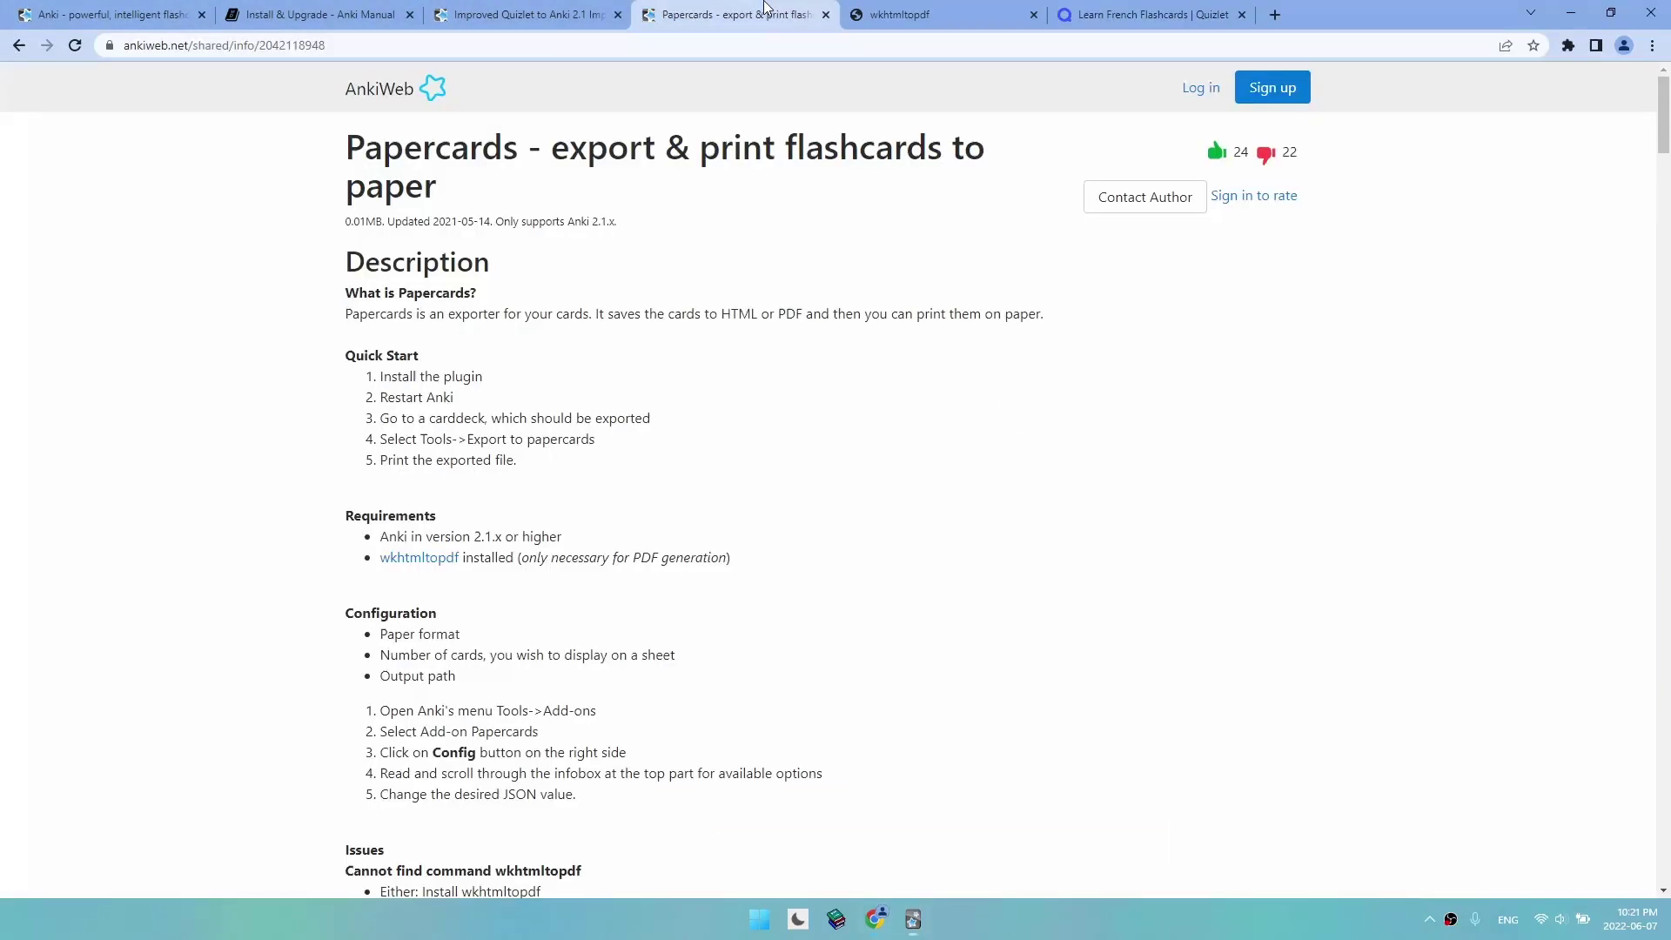
scroll(623, 398, "down", 7)
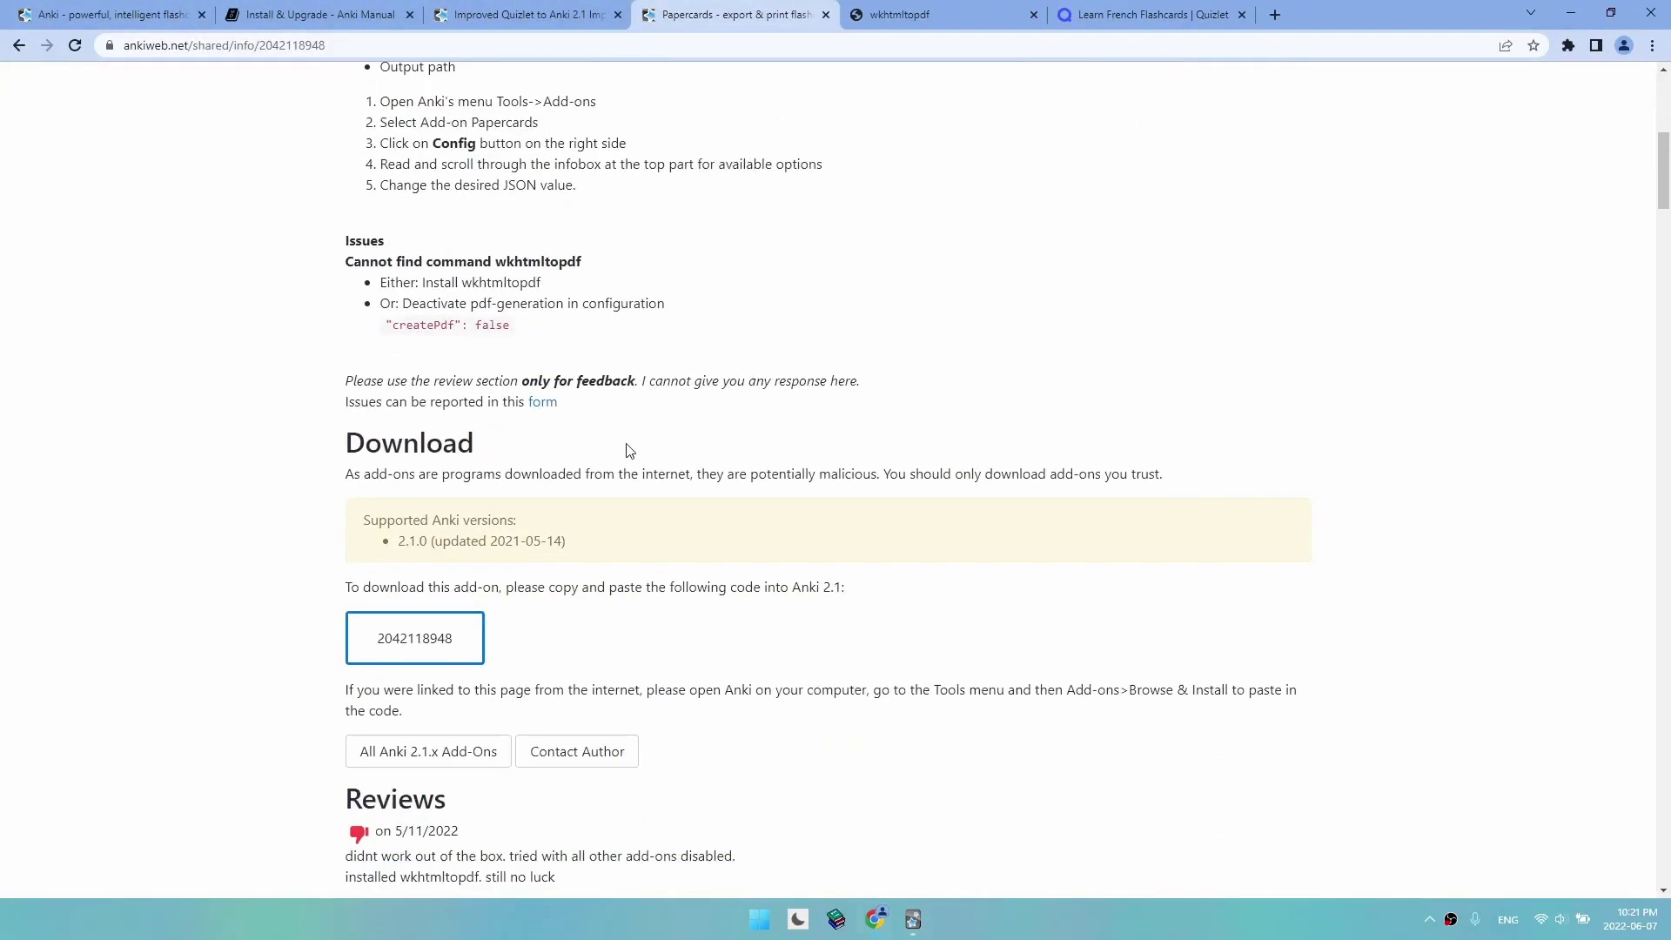
double_click(425, 640)
key("ctrl+c")
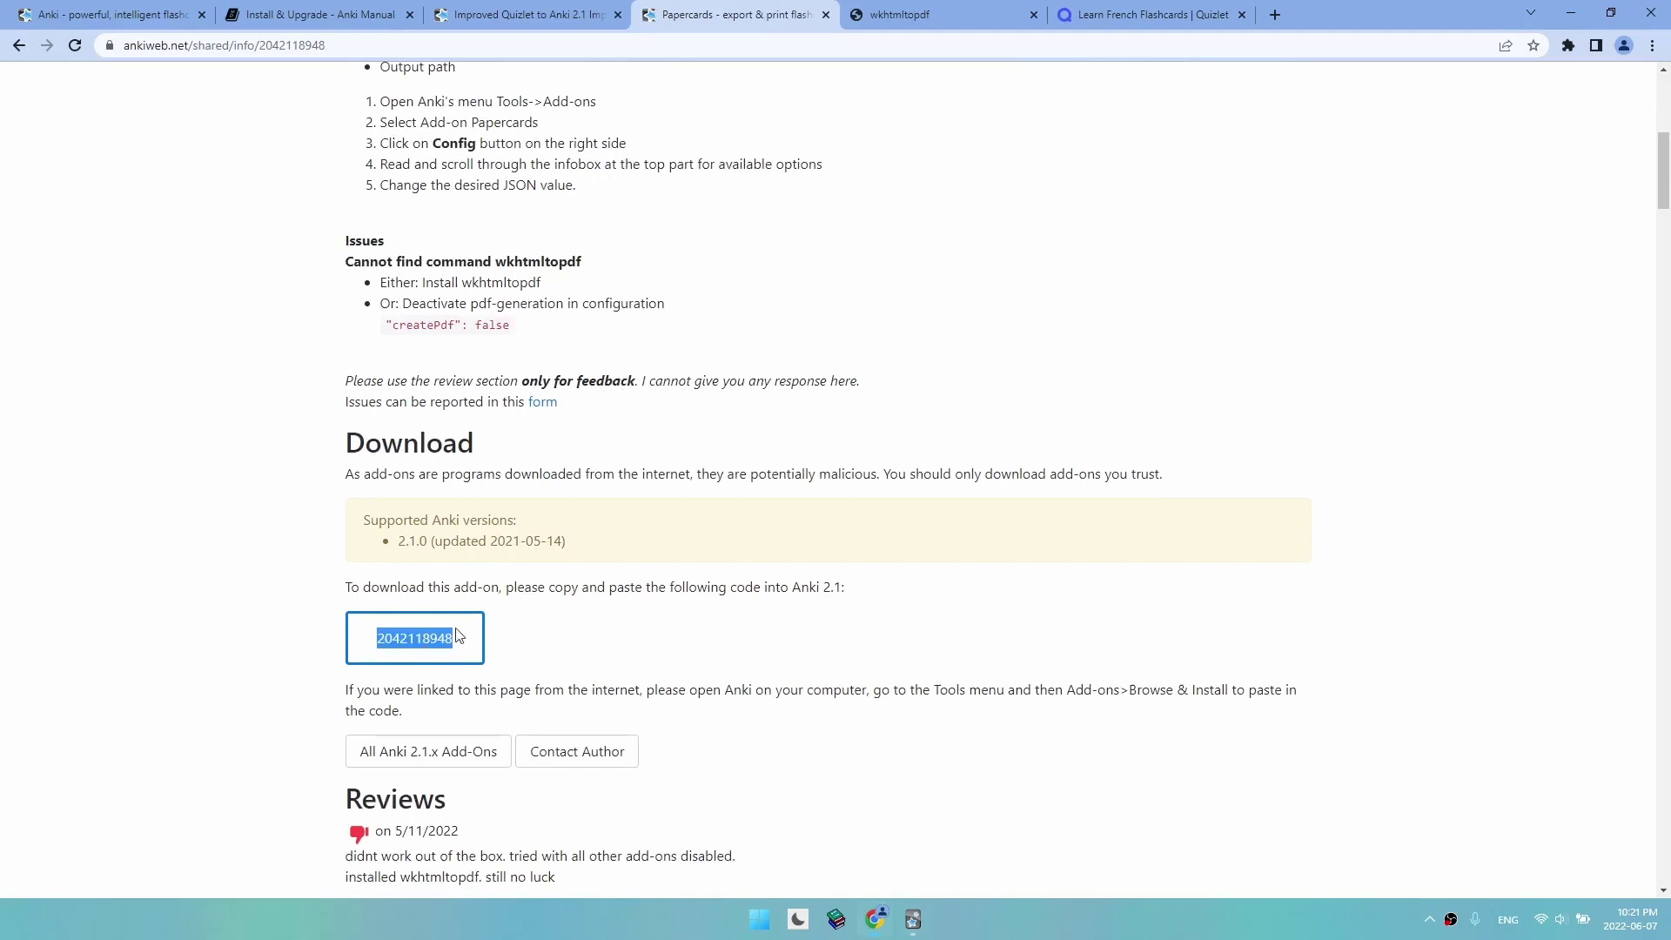
left_click(911, 920)
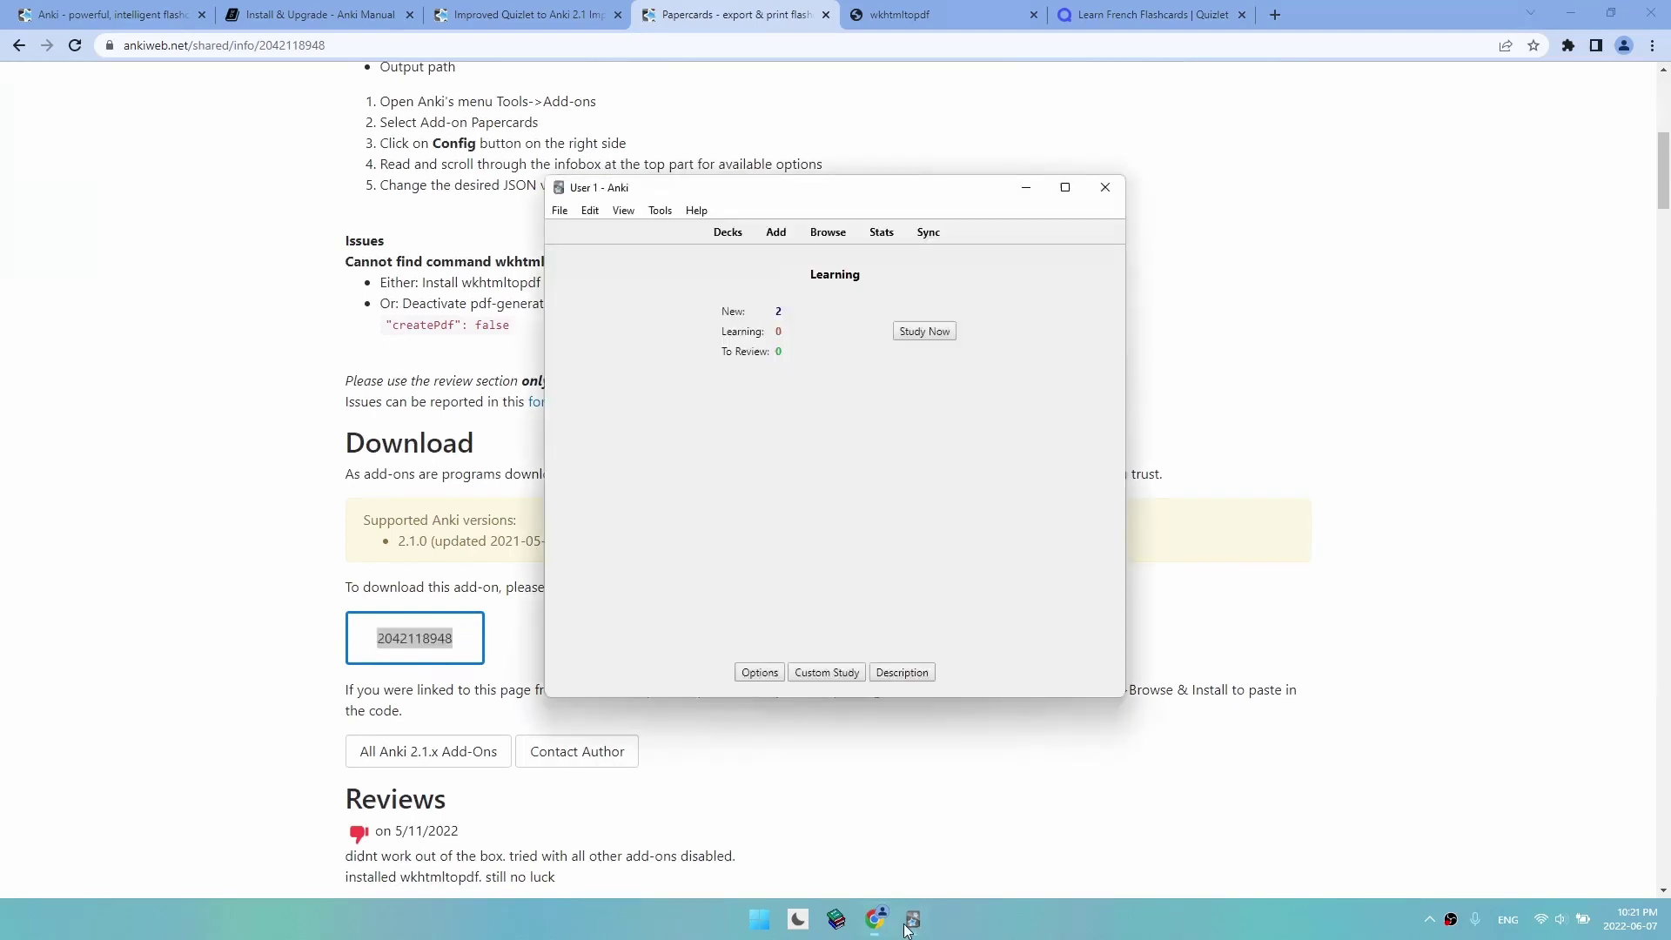
left_click(660, 210)
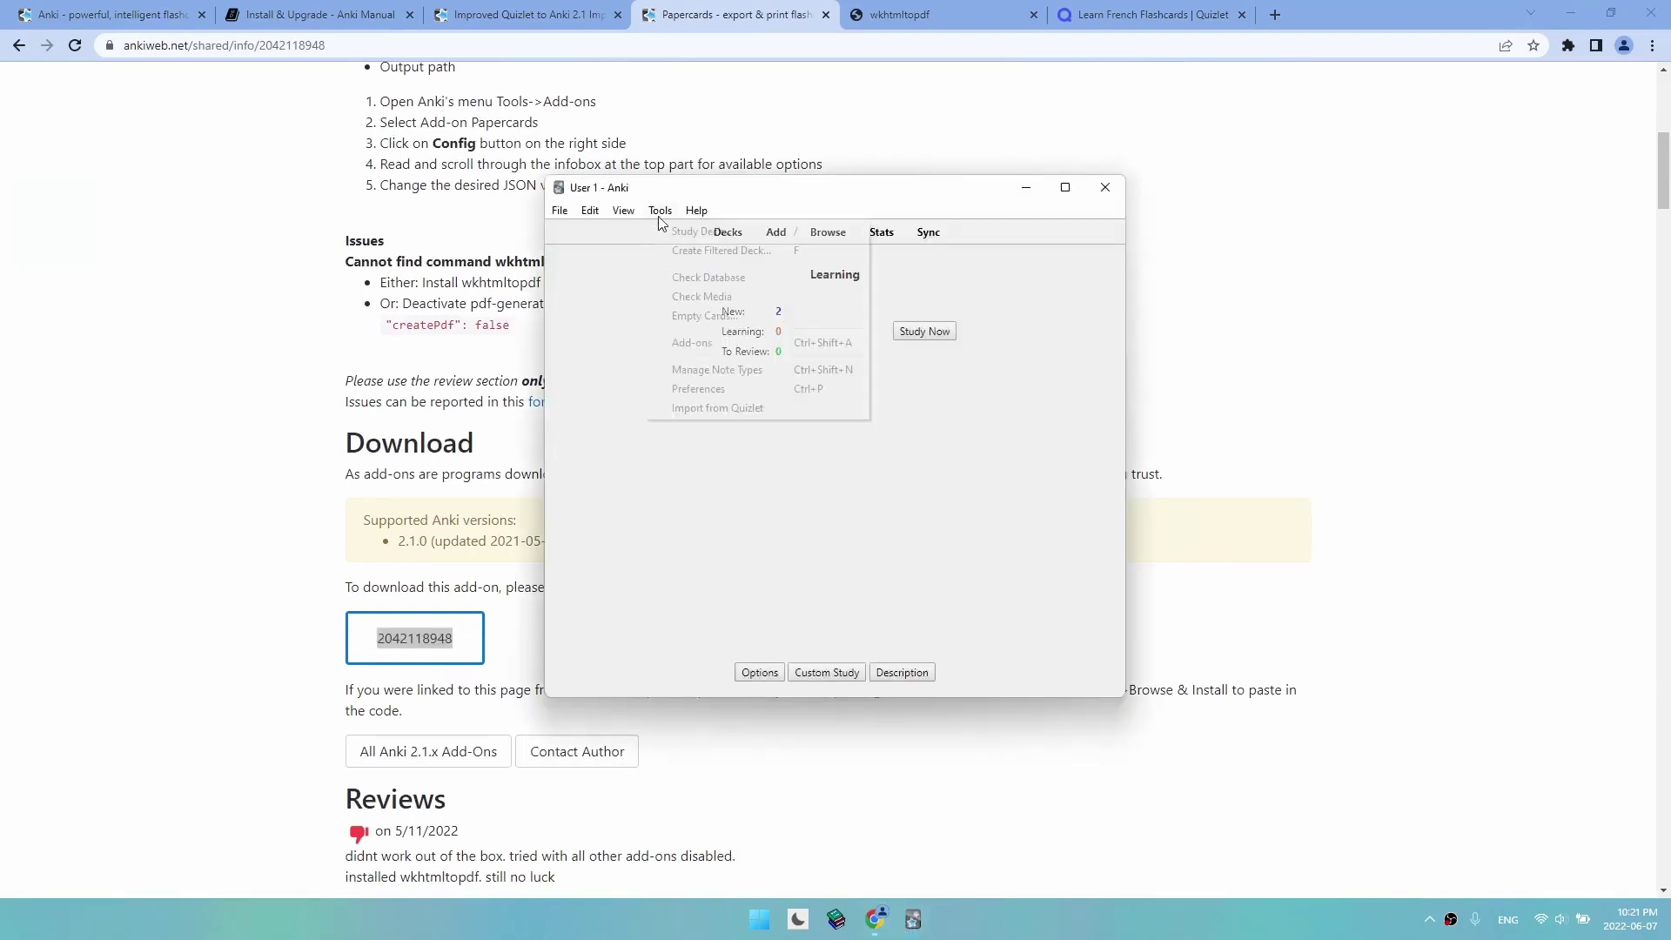
left_click(761, 343)
left_click(1059, 311)
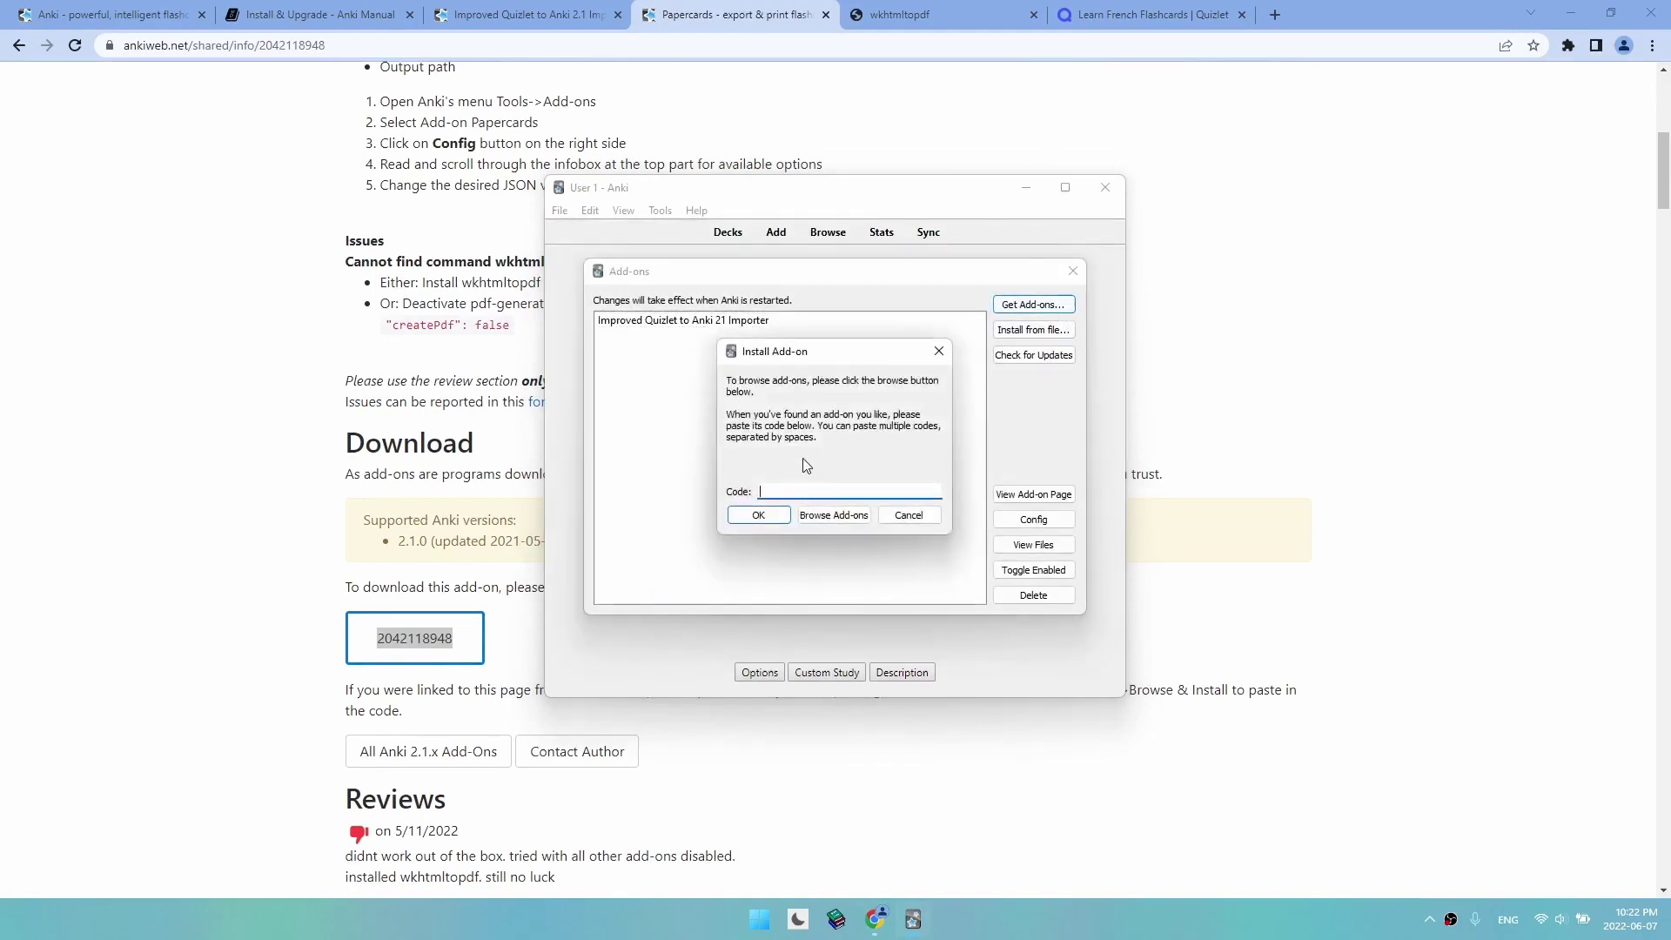
key("ctrl+v")
left_click(758, 516)
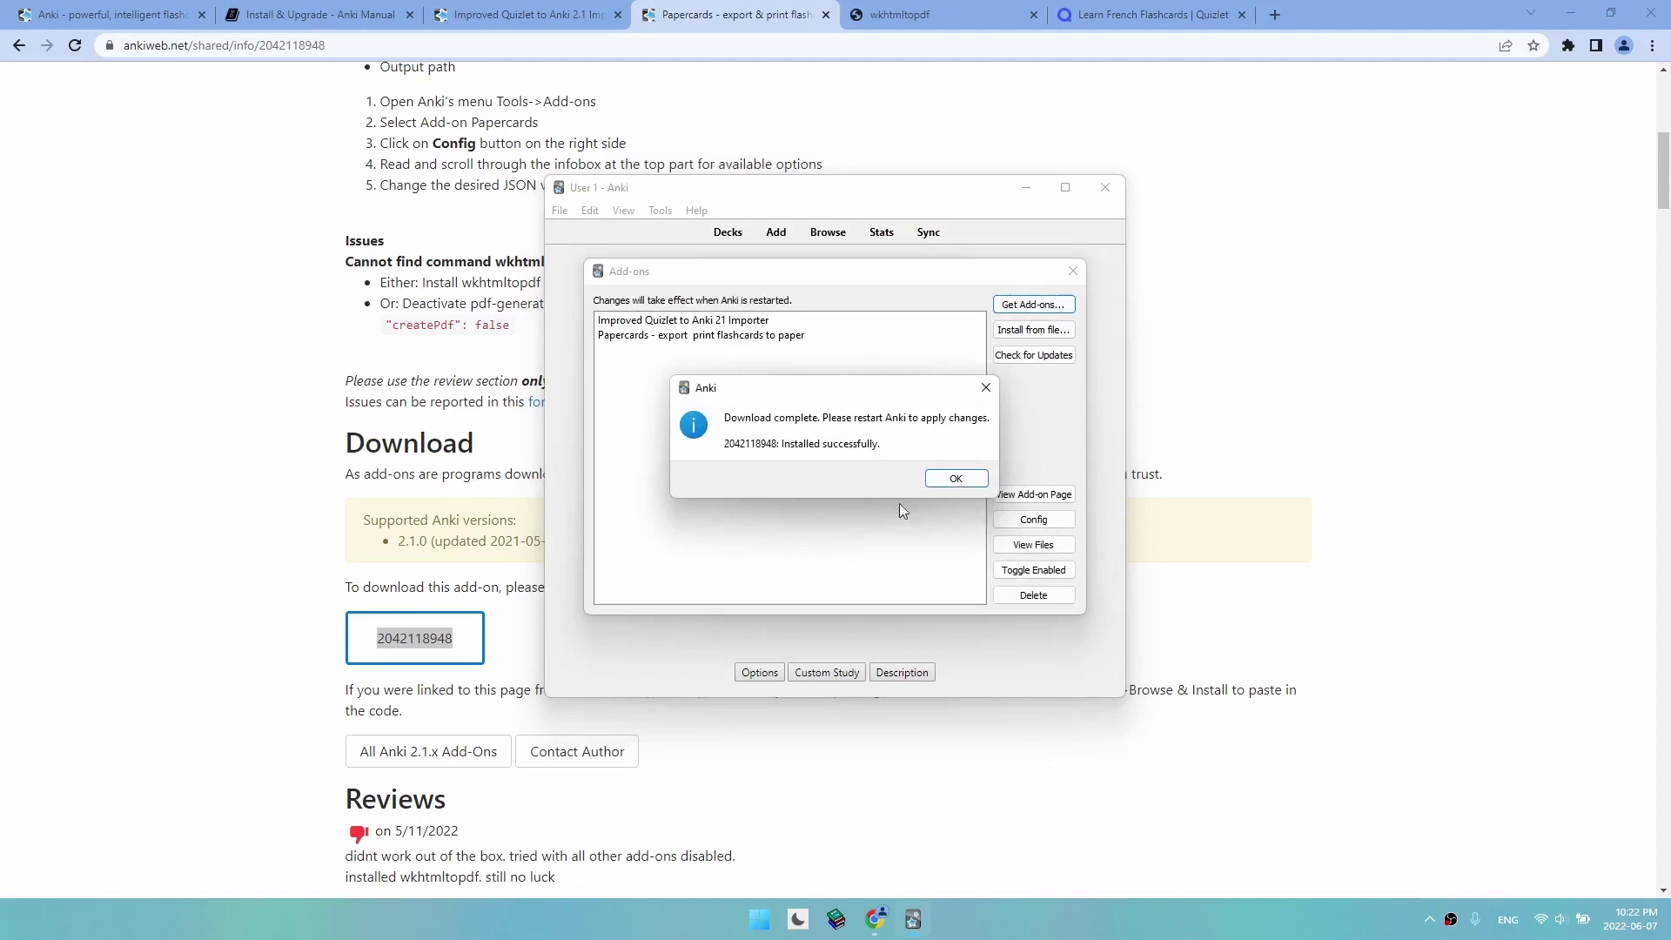
left_click(955, 481)
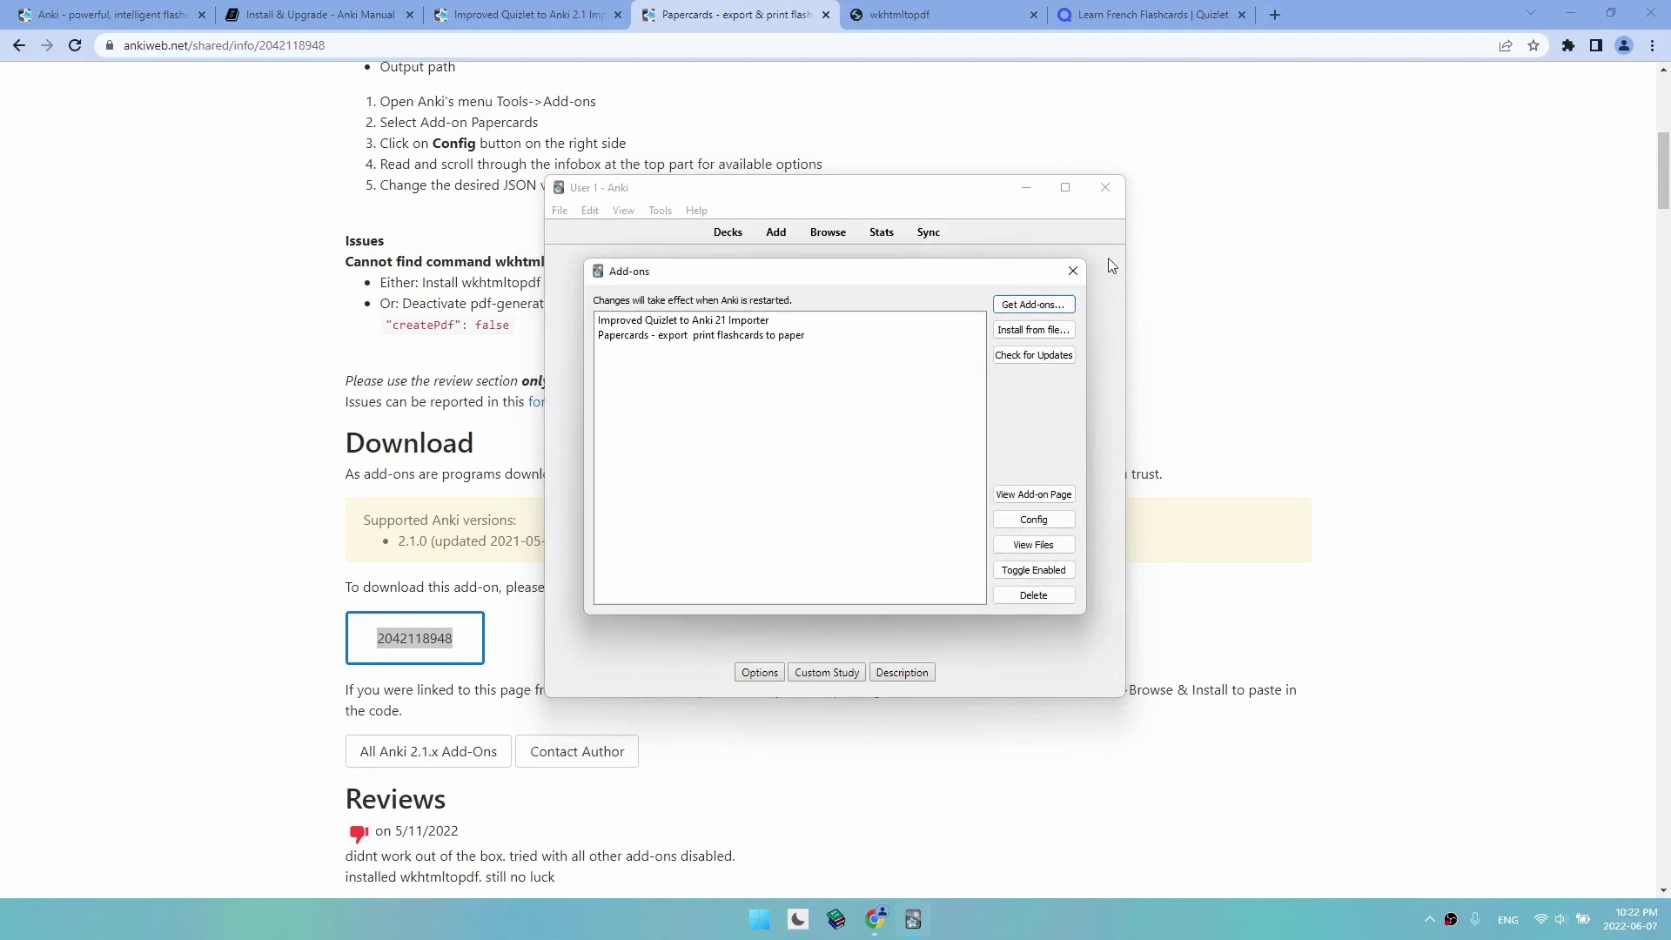
key("Escape")
left_click(1105, 187)
key("super+d")
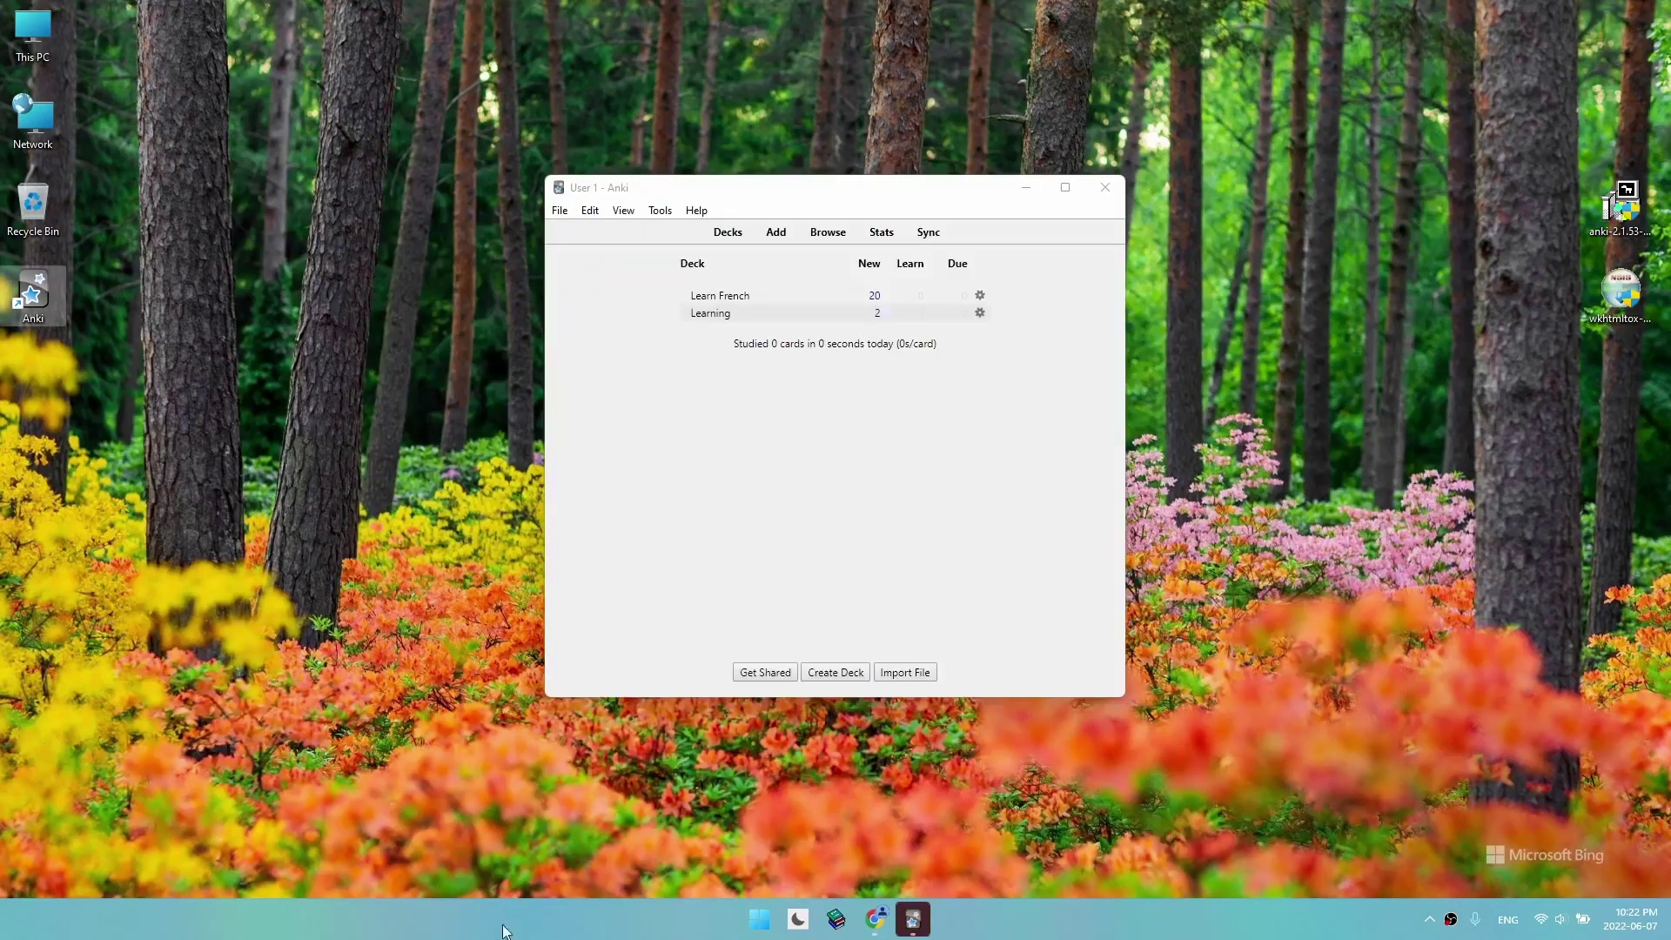
Step: Open the wkhtmltopdf link from the Papercards requirements in a new browser tab
left_click(877, 920)
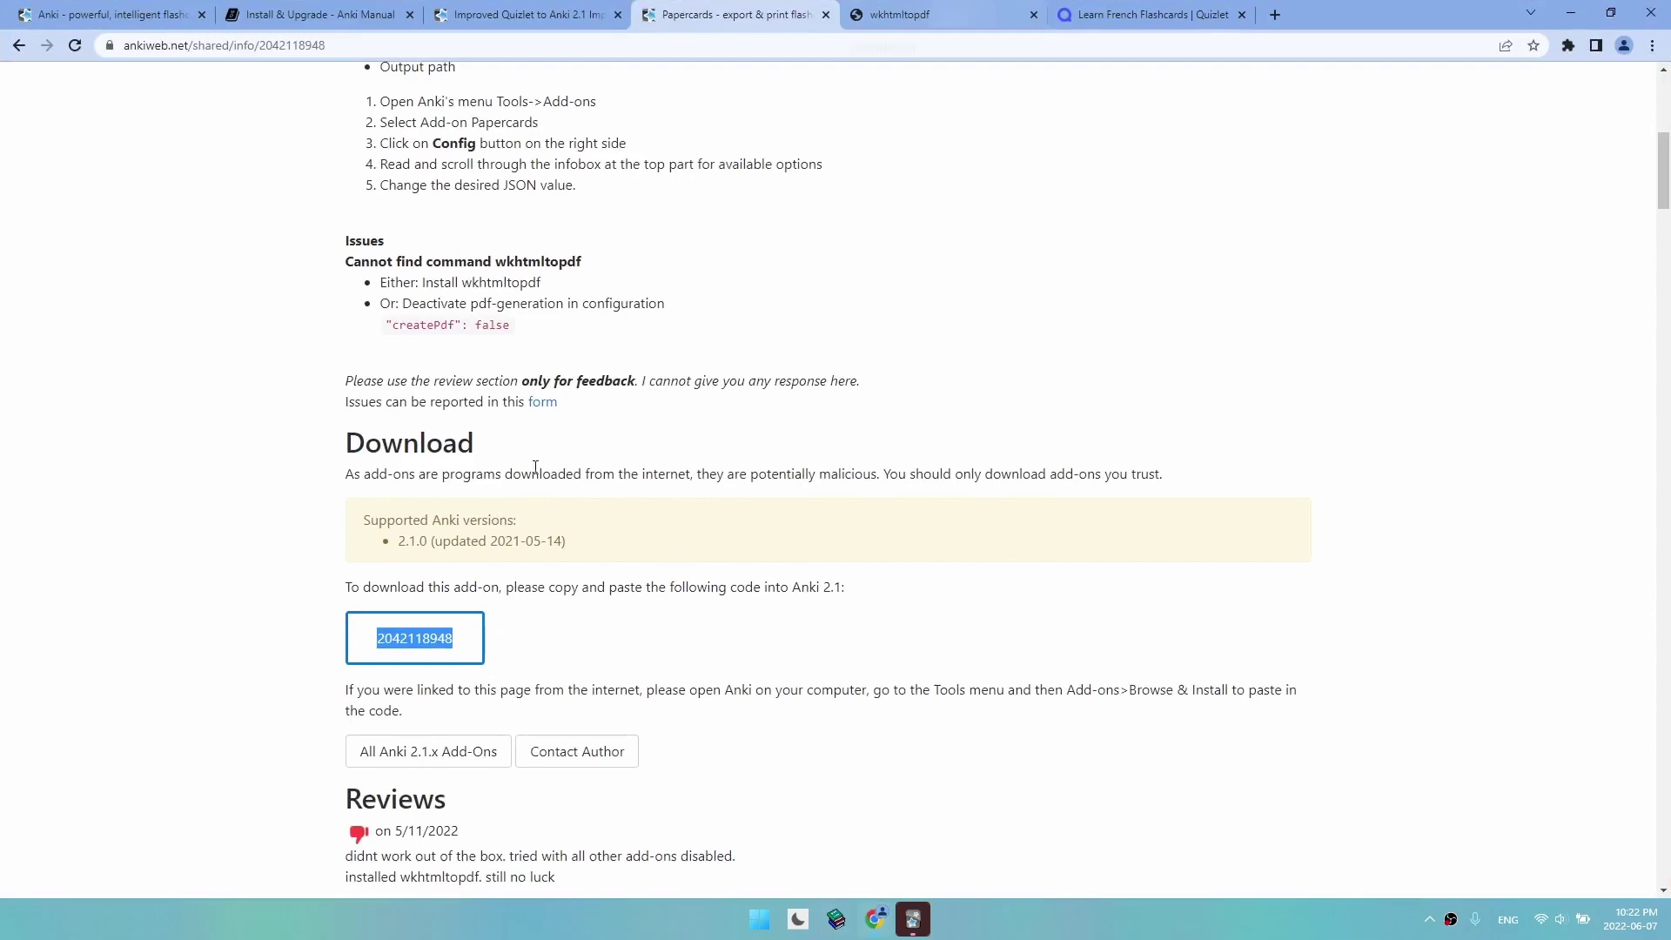
scroll(537, 468, "up", 7)
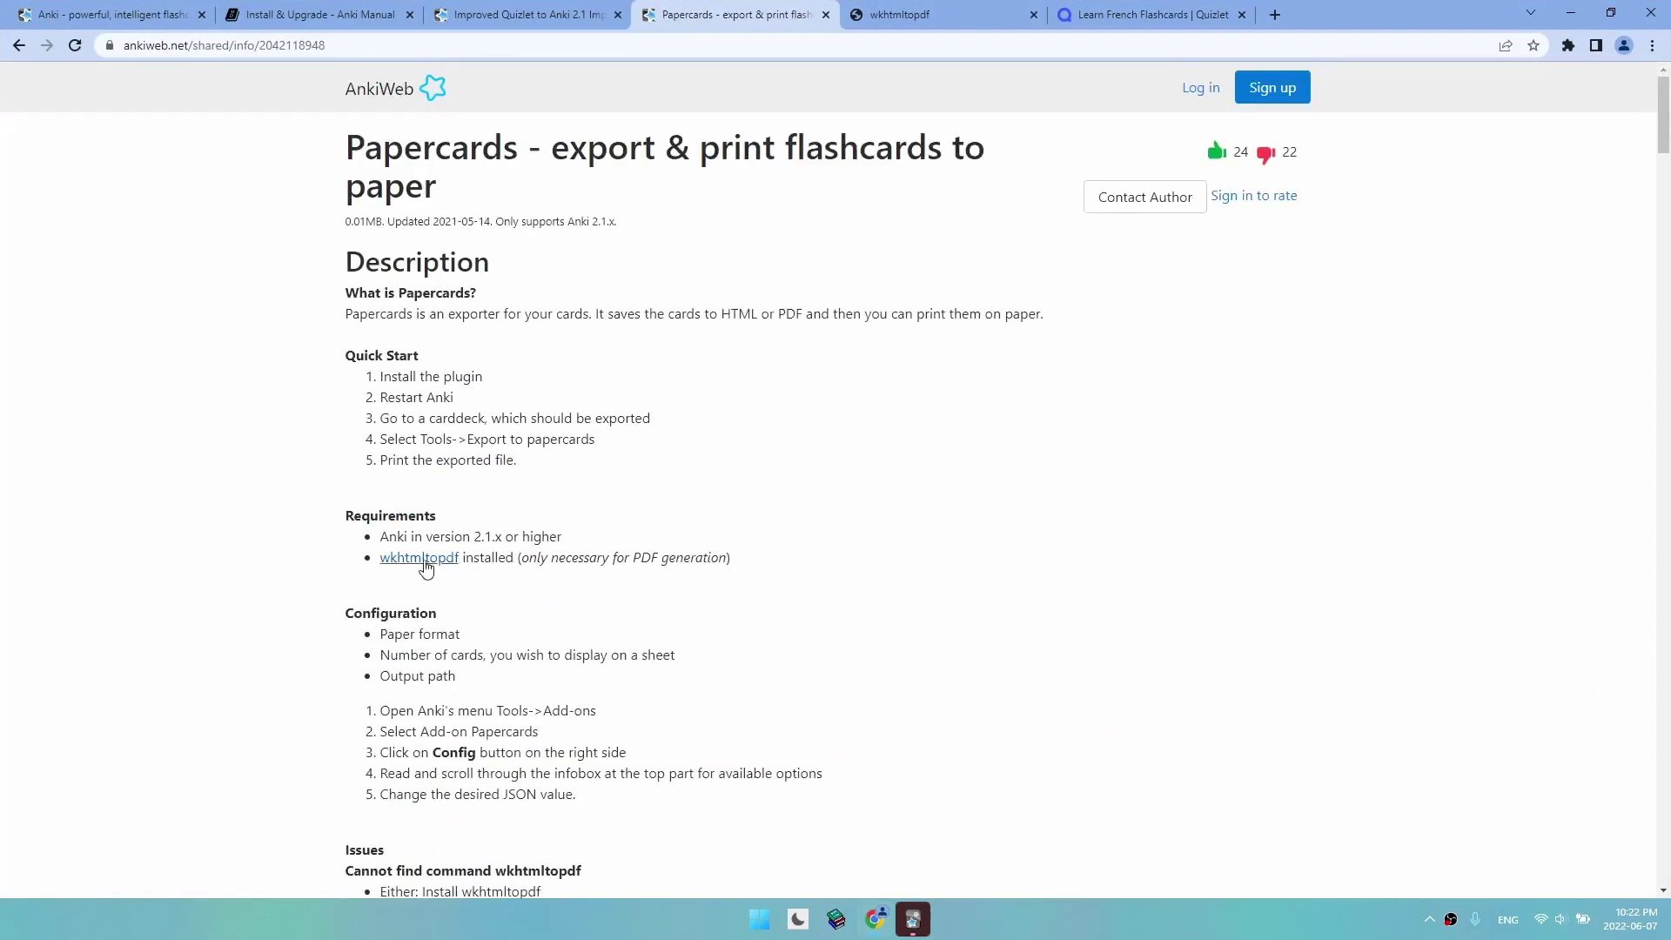
middle_click(424, 562)
left_click(932, 7)
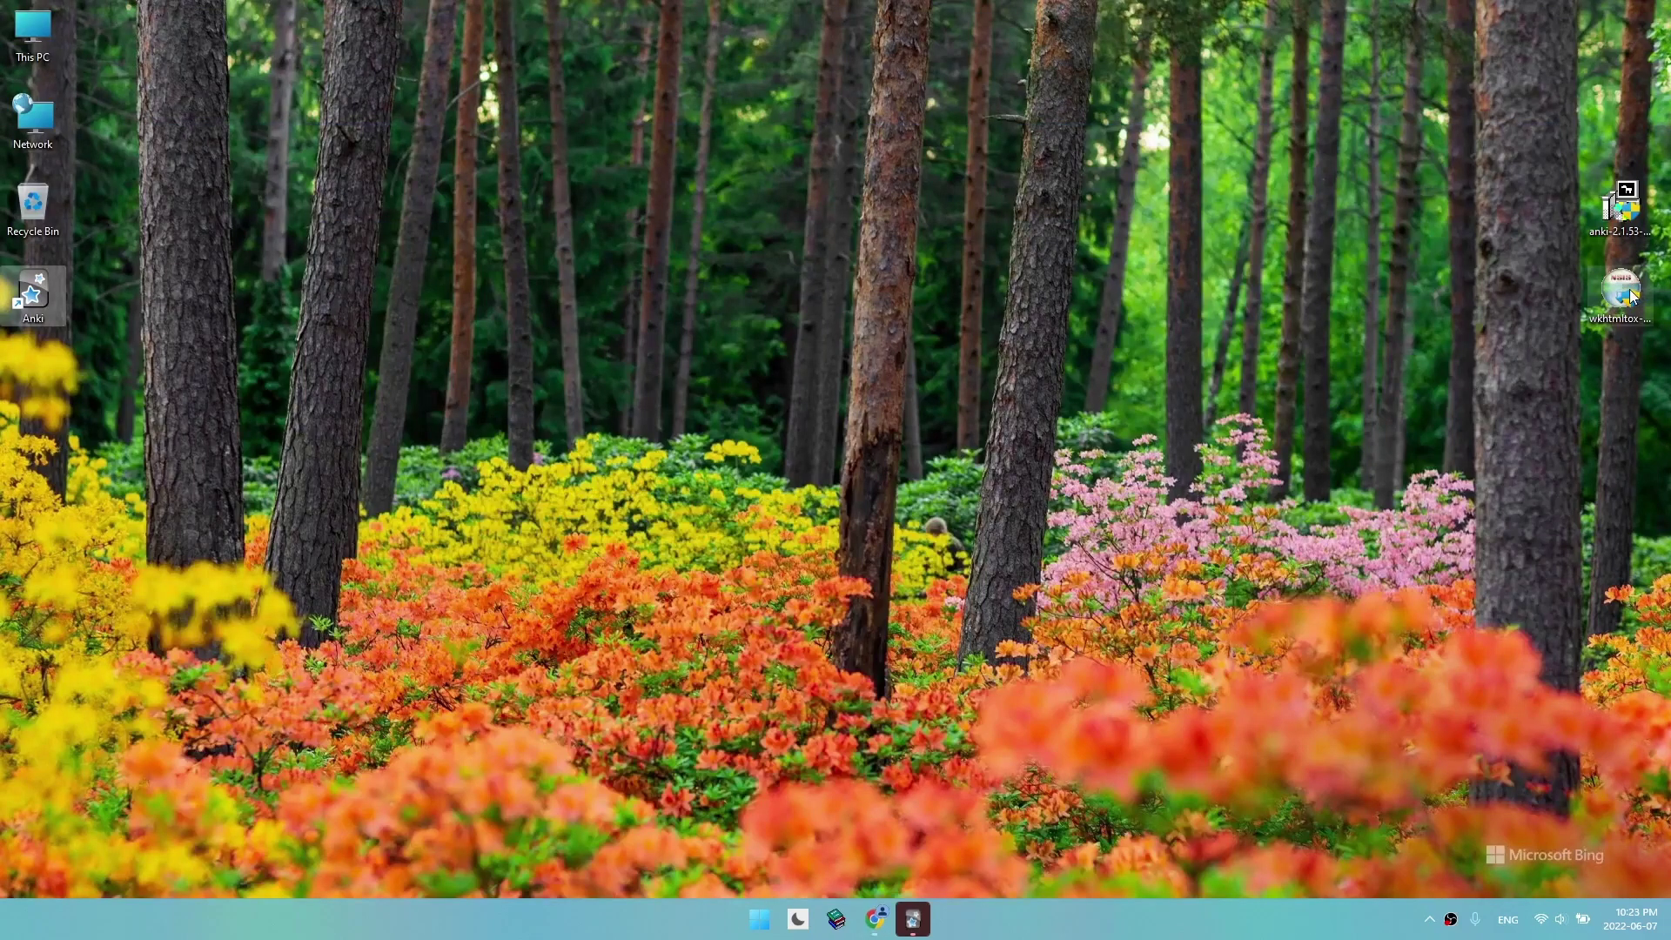
Step: Install wkhtmltox 0.12.6-1 into the default Program Files folder, then bring Anki back to the front
double_click(1630, 289)
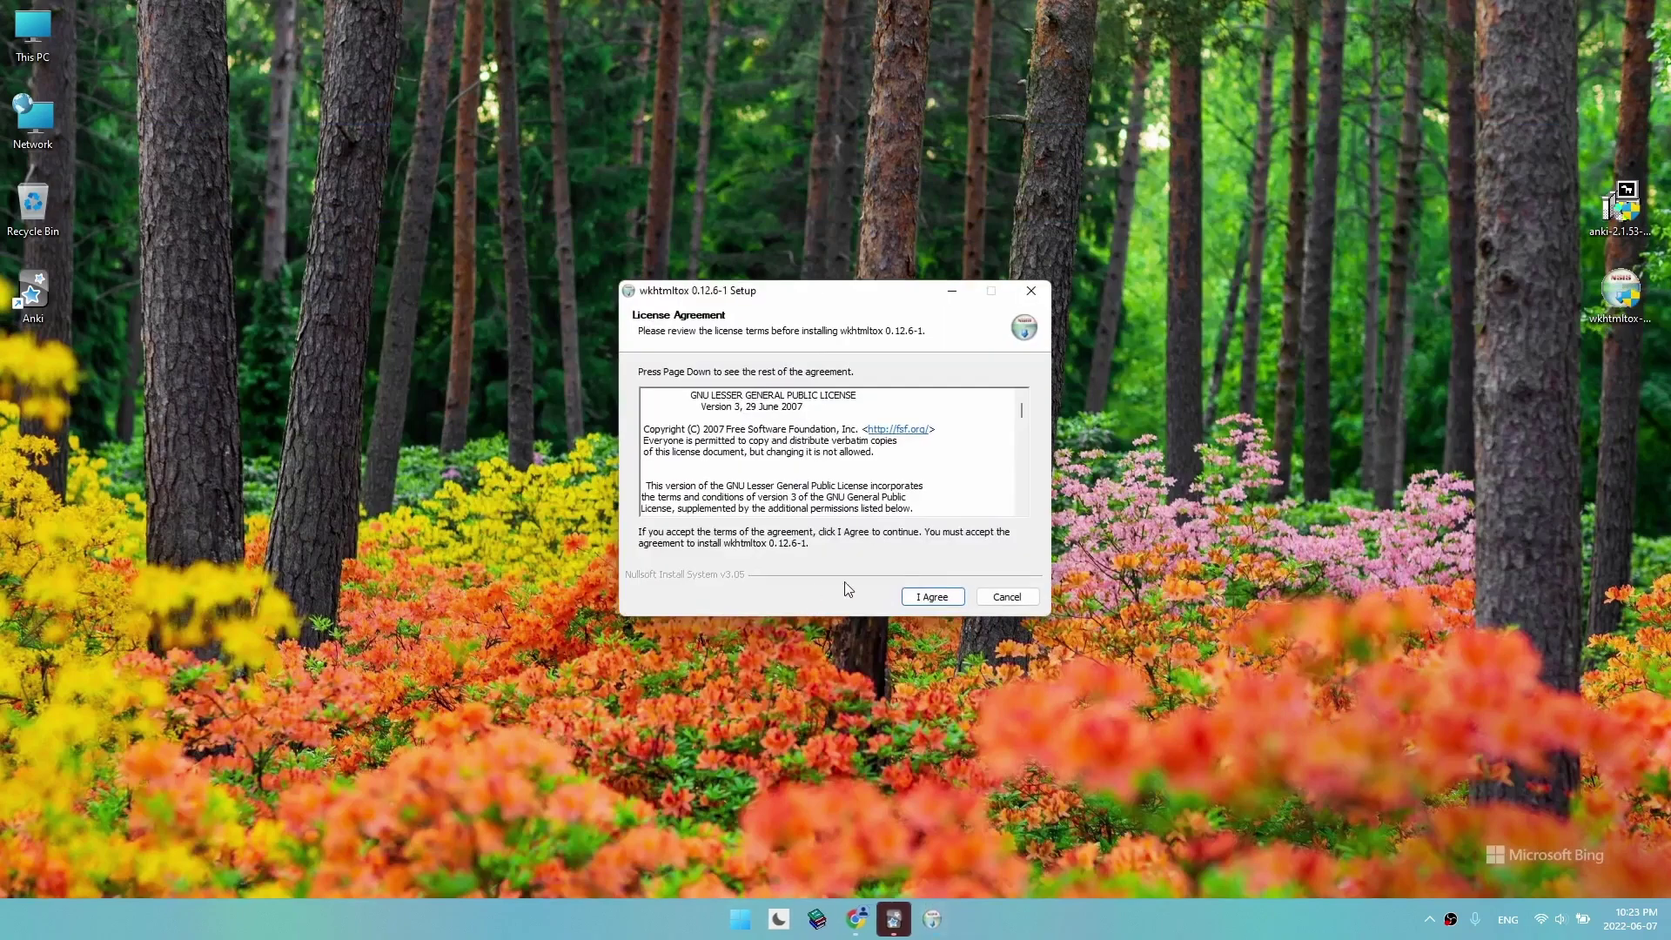
left_click(945, 600)
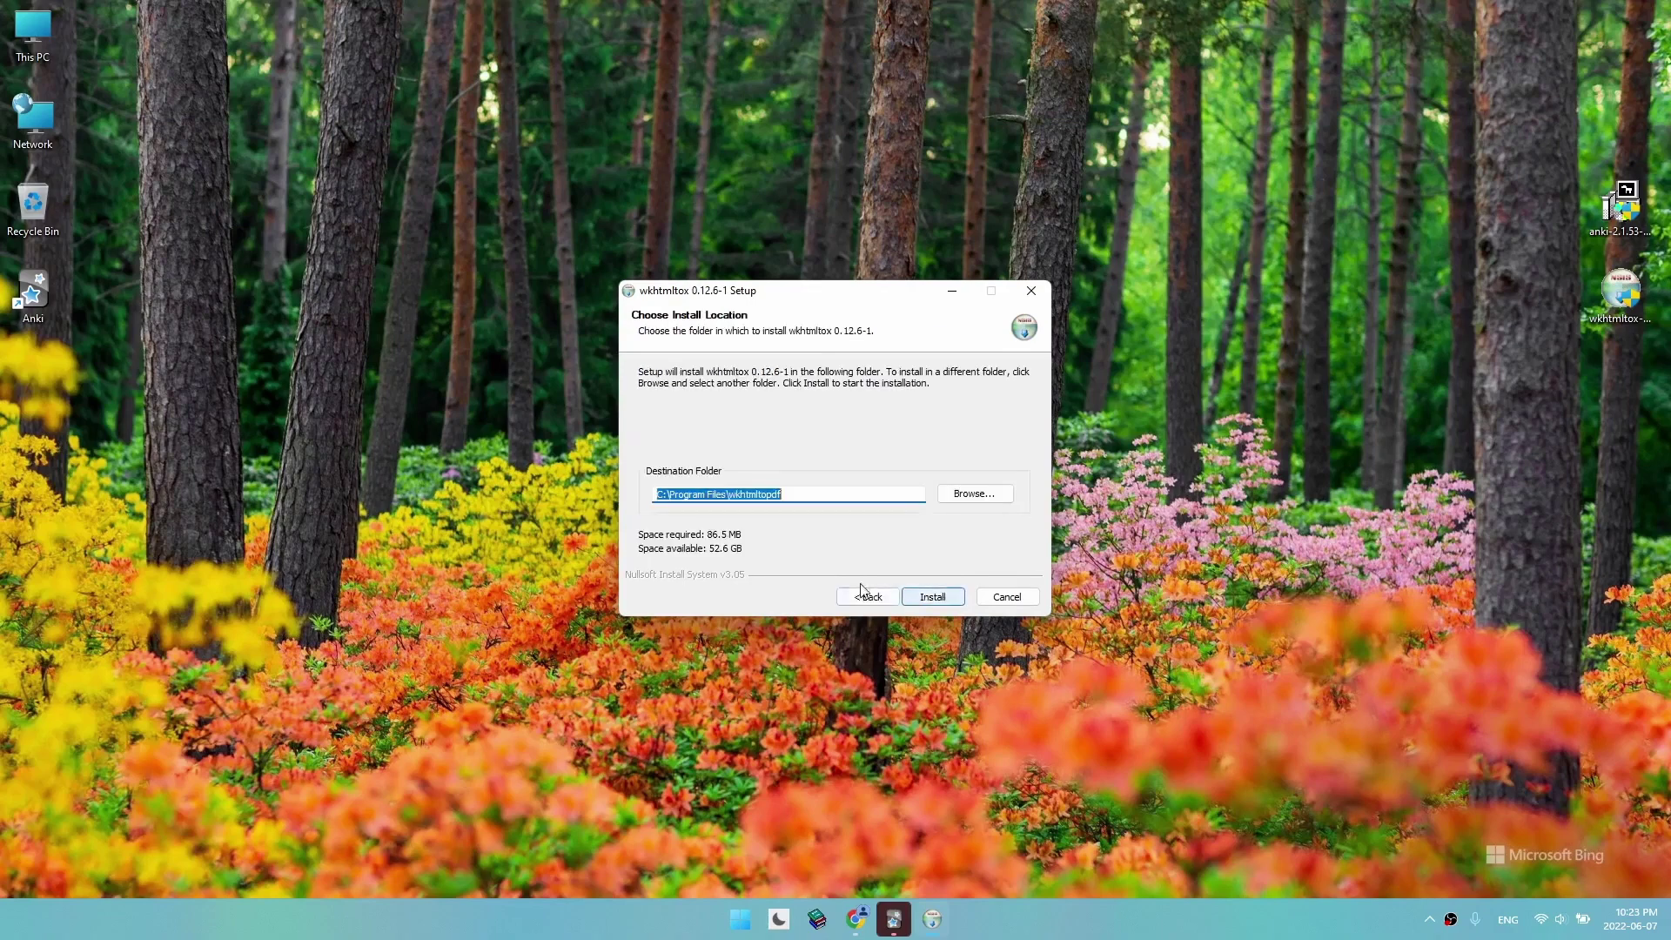
left_click(953, 601)
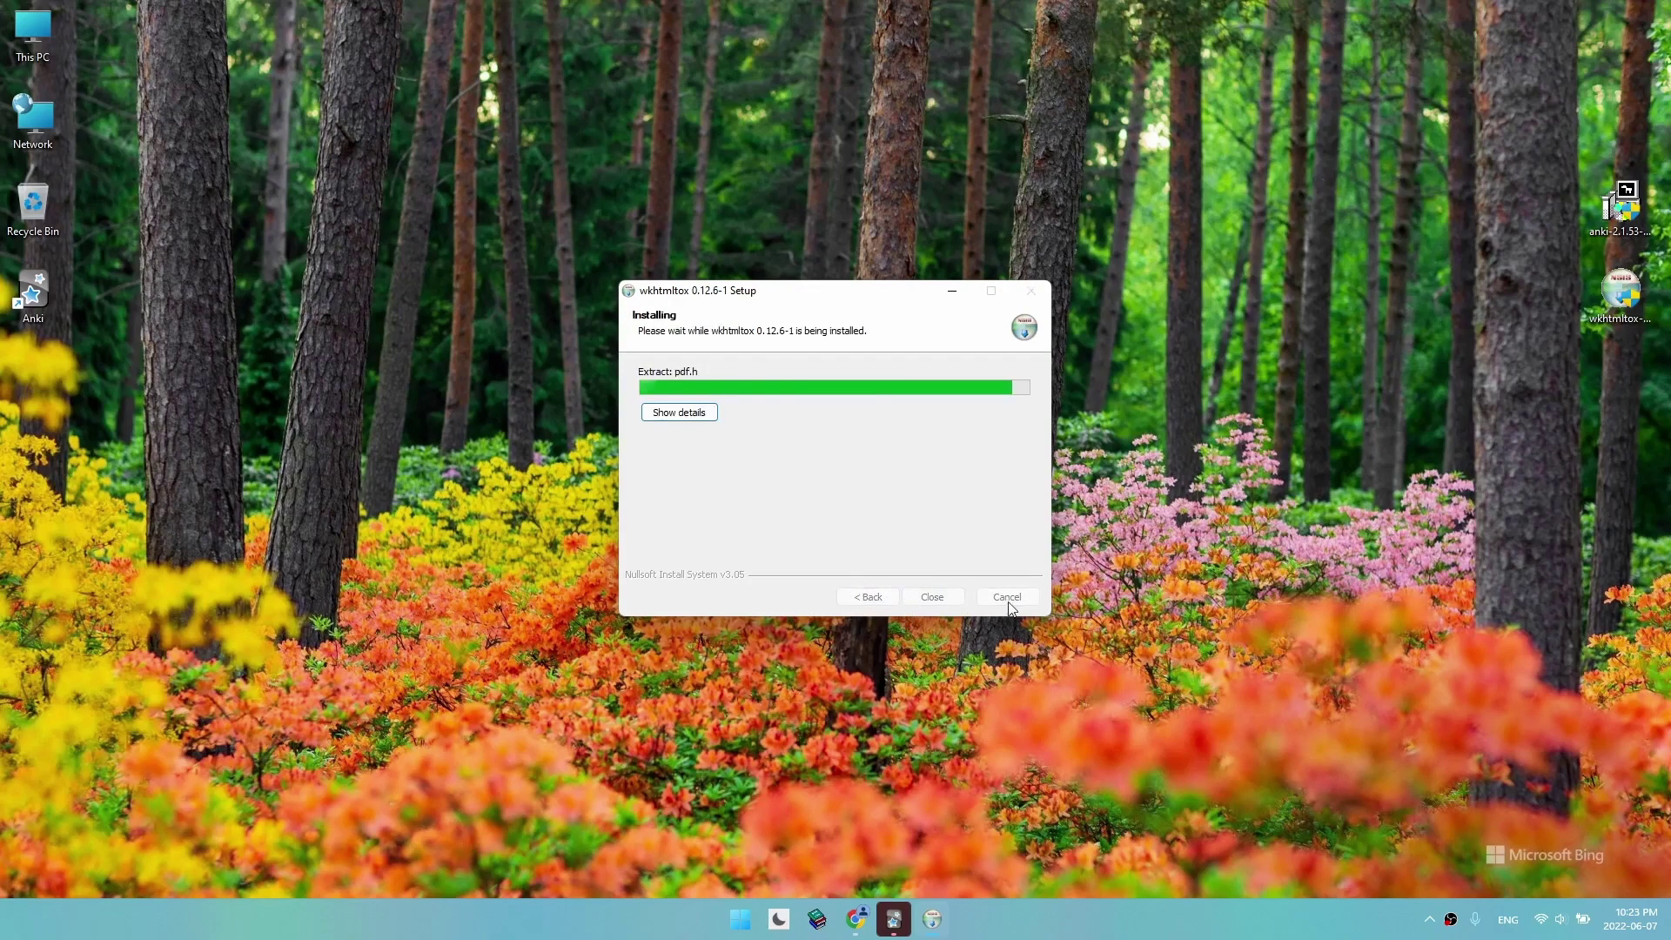
left_click(932, 596)
left_click(915, 920)
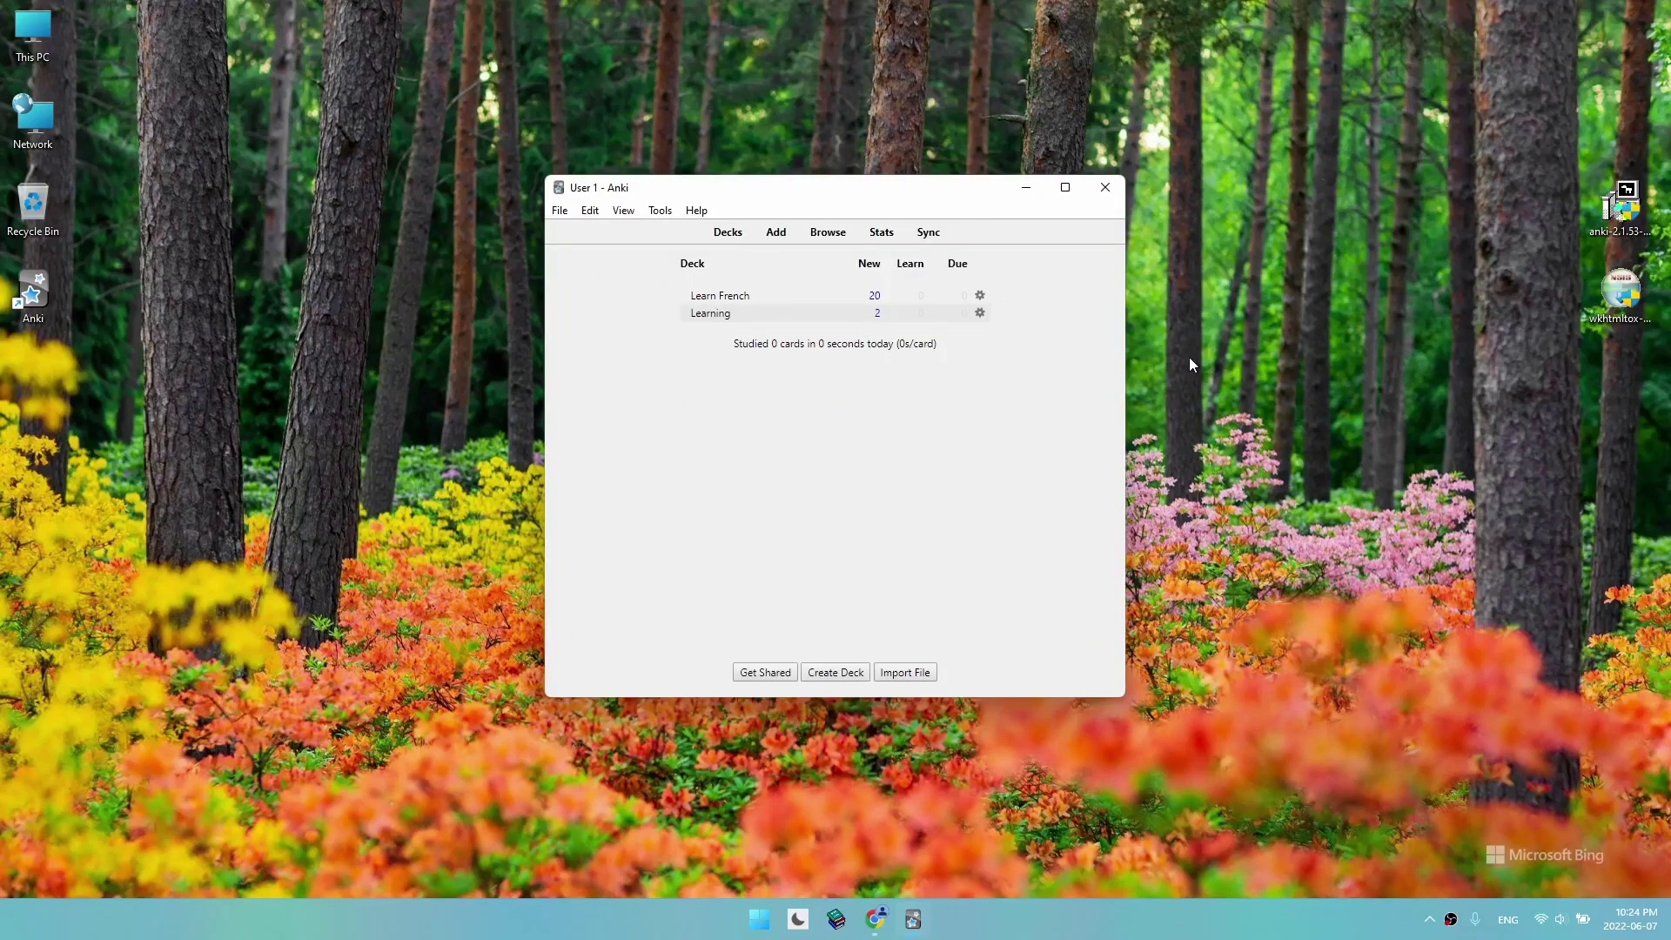
Step: Open the Config for the 'Papercards - export print flashcards to paper' add-on from Tools > Add-ons
left_click(659, 210)
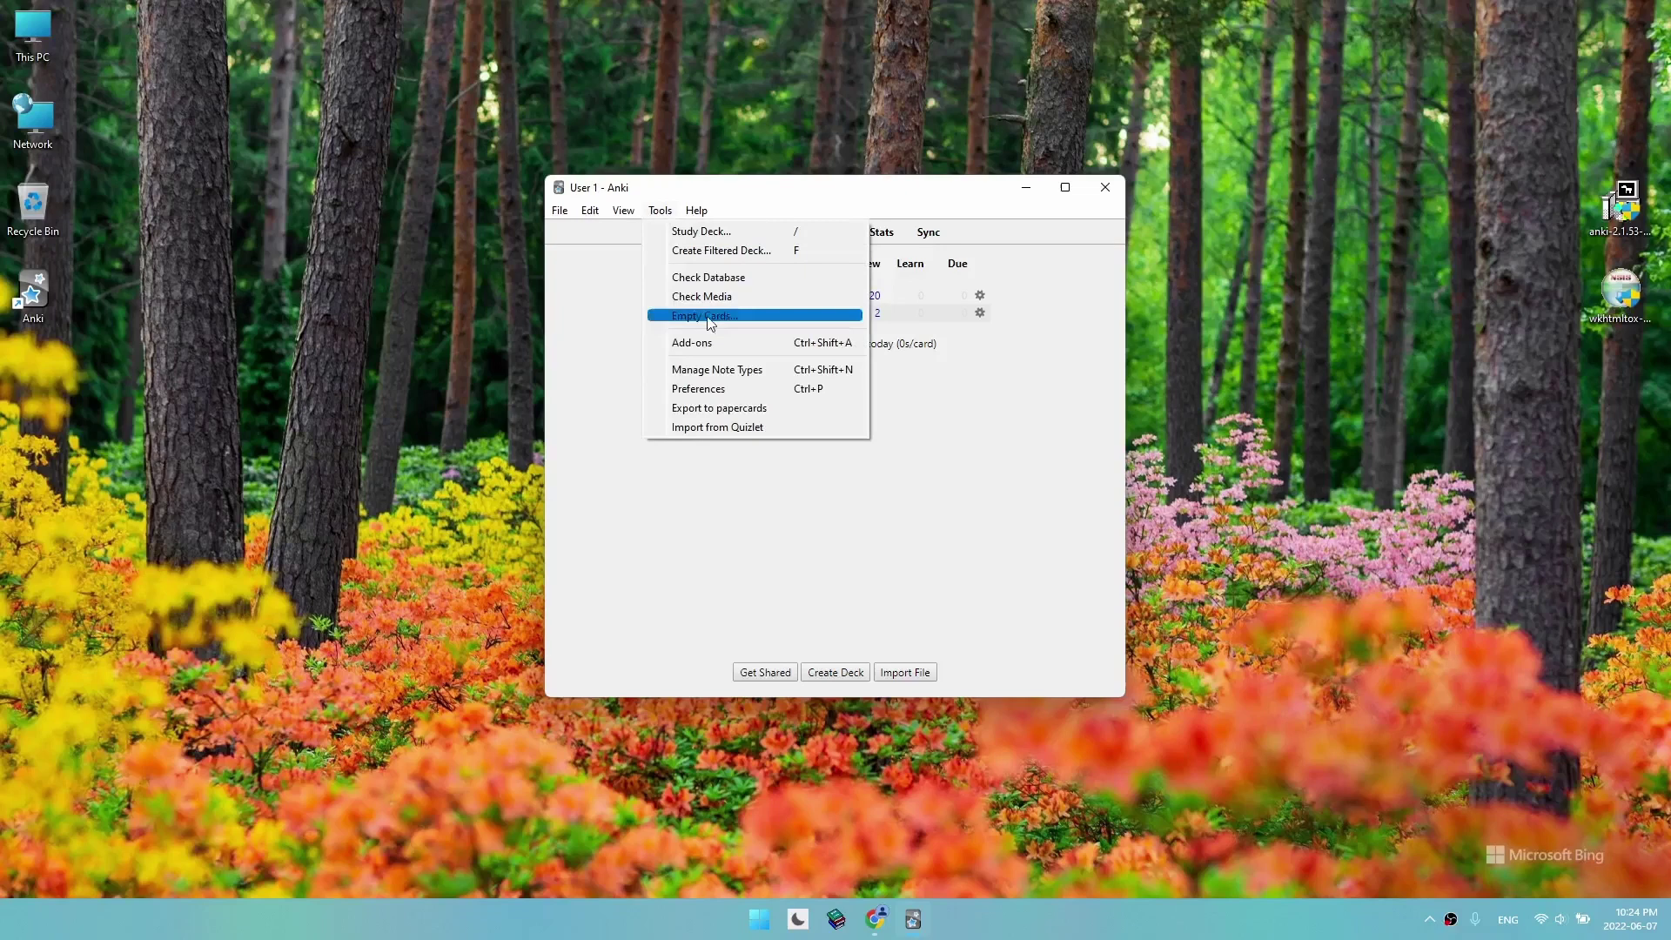
left_click(734, 348)
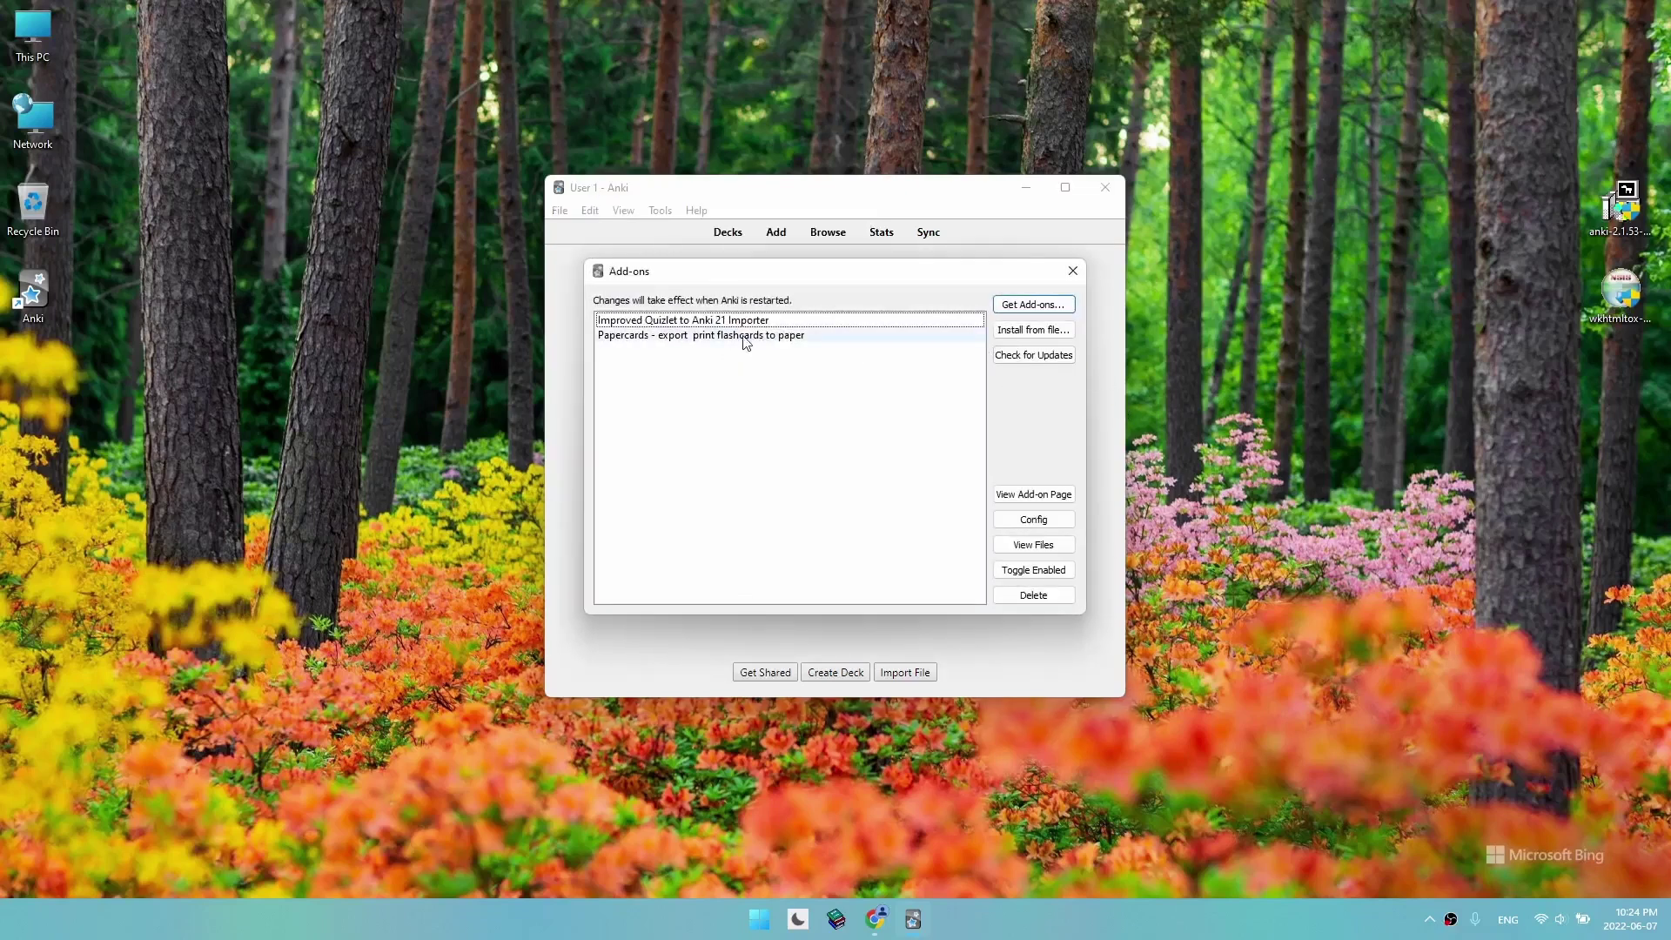
left_click(670, 342)
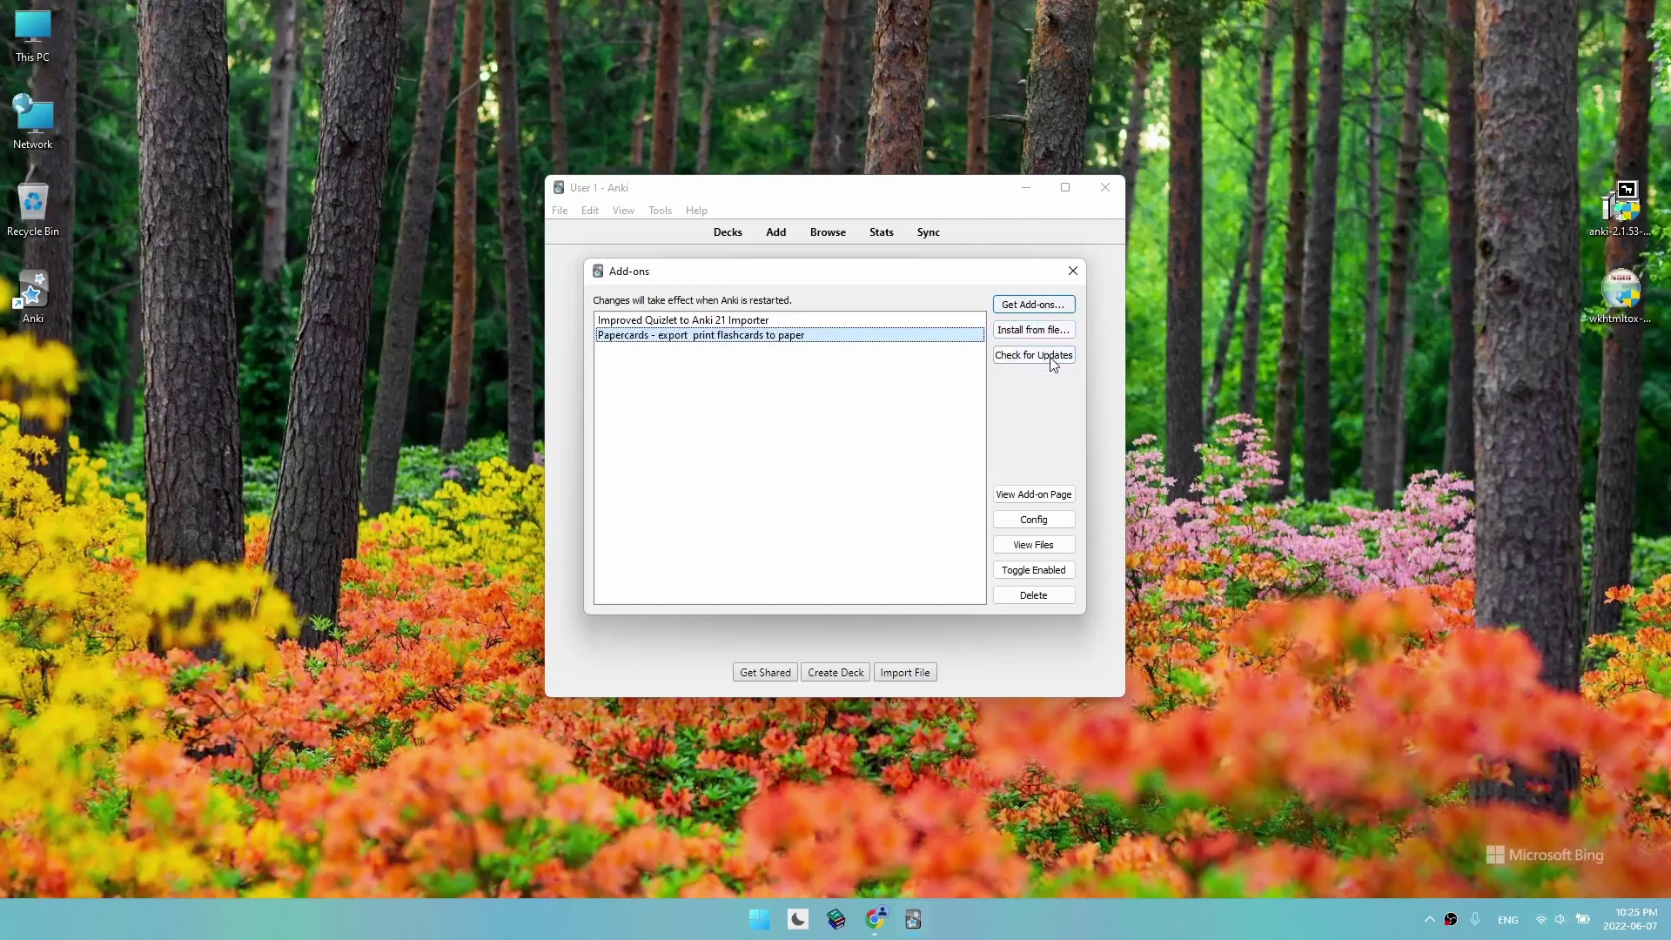
left_click(1045, 525)
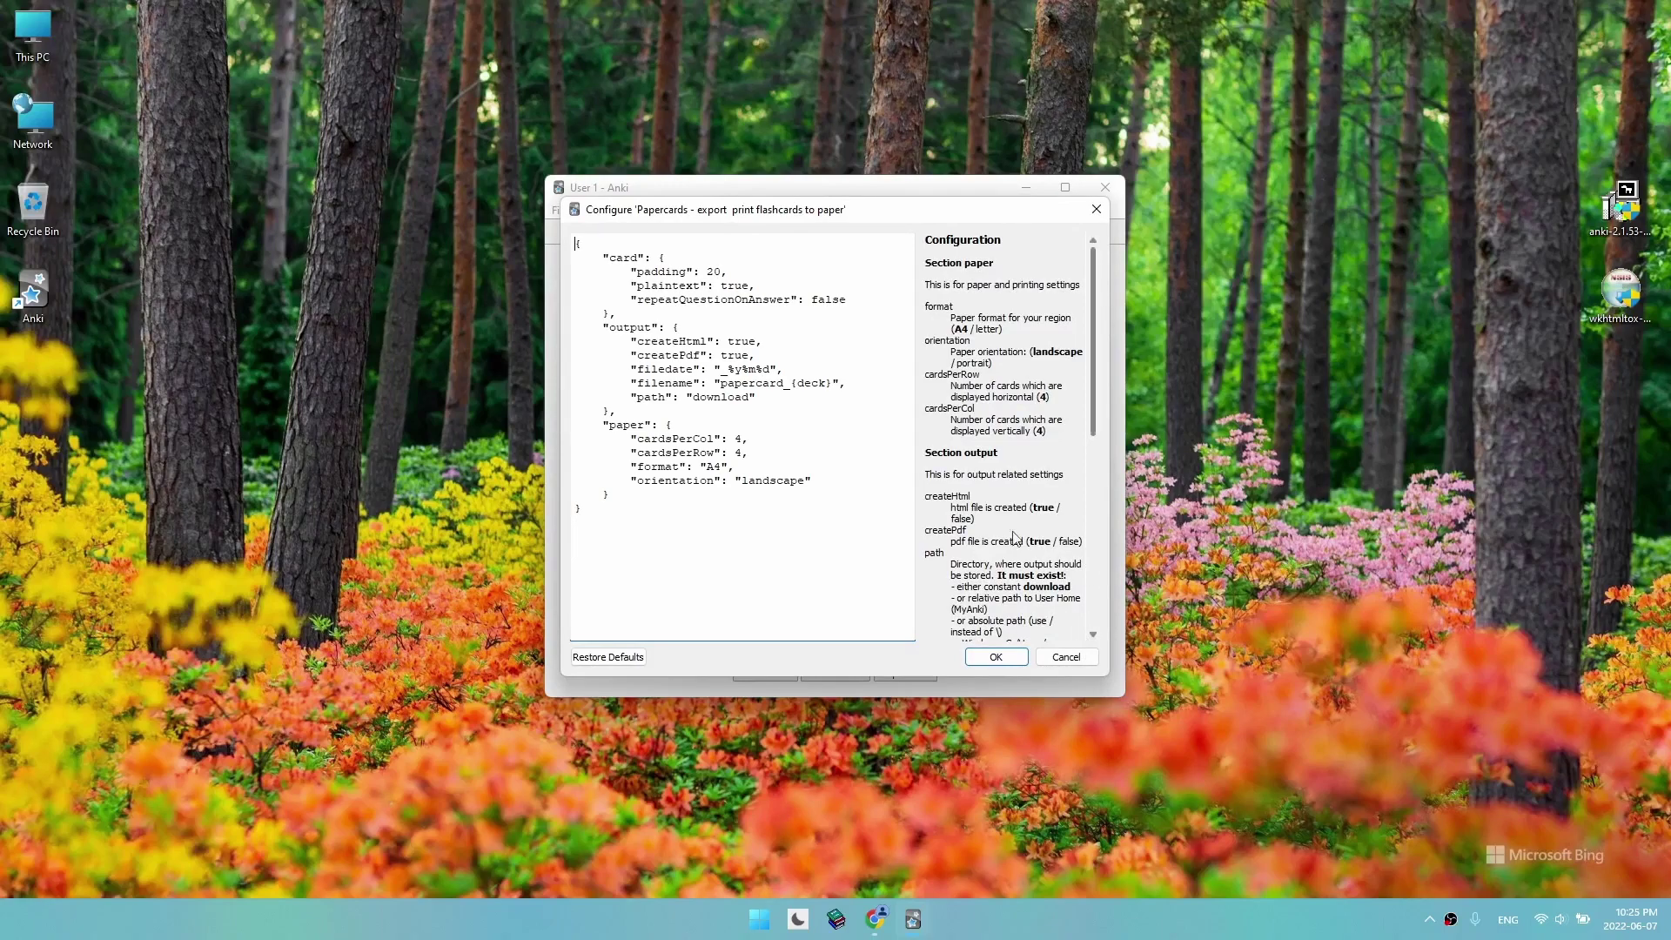
Step: Widen the Papercards Configure window by dragging its splitter and its lower corner
left_click_drag(917, 481, 856, 481)
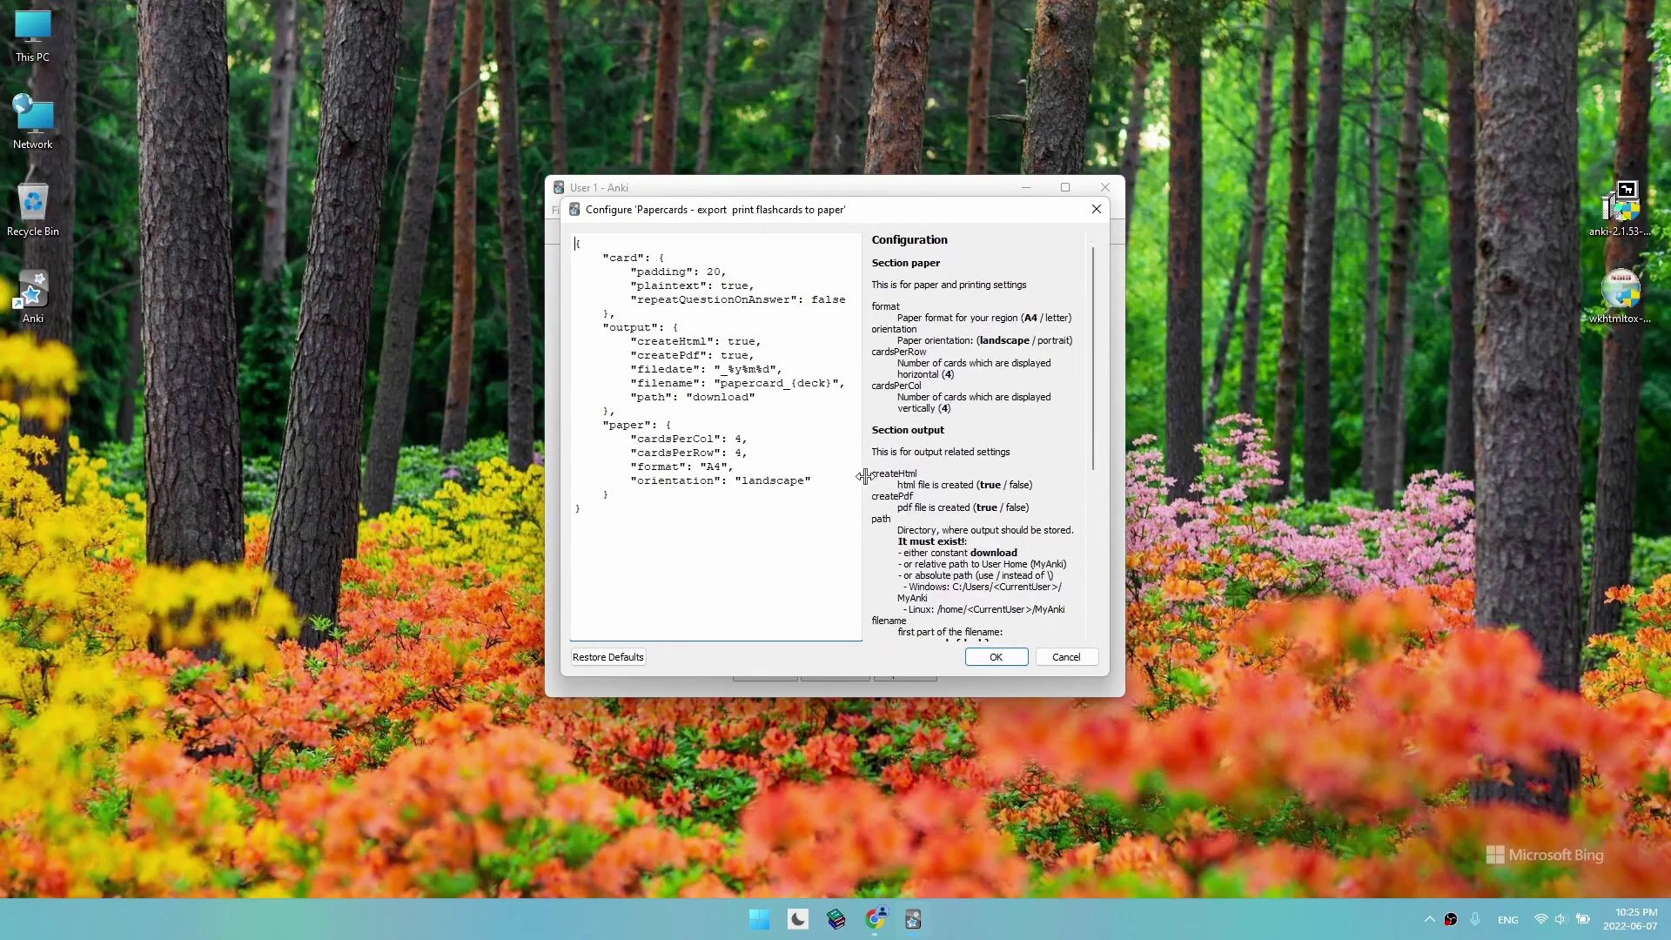
left_click_drag(1108, 675, 1315, 750)
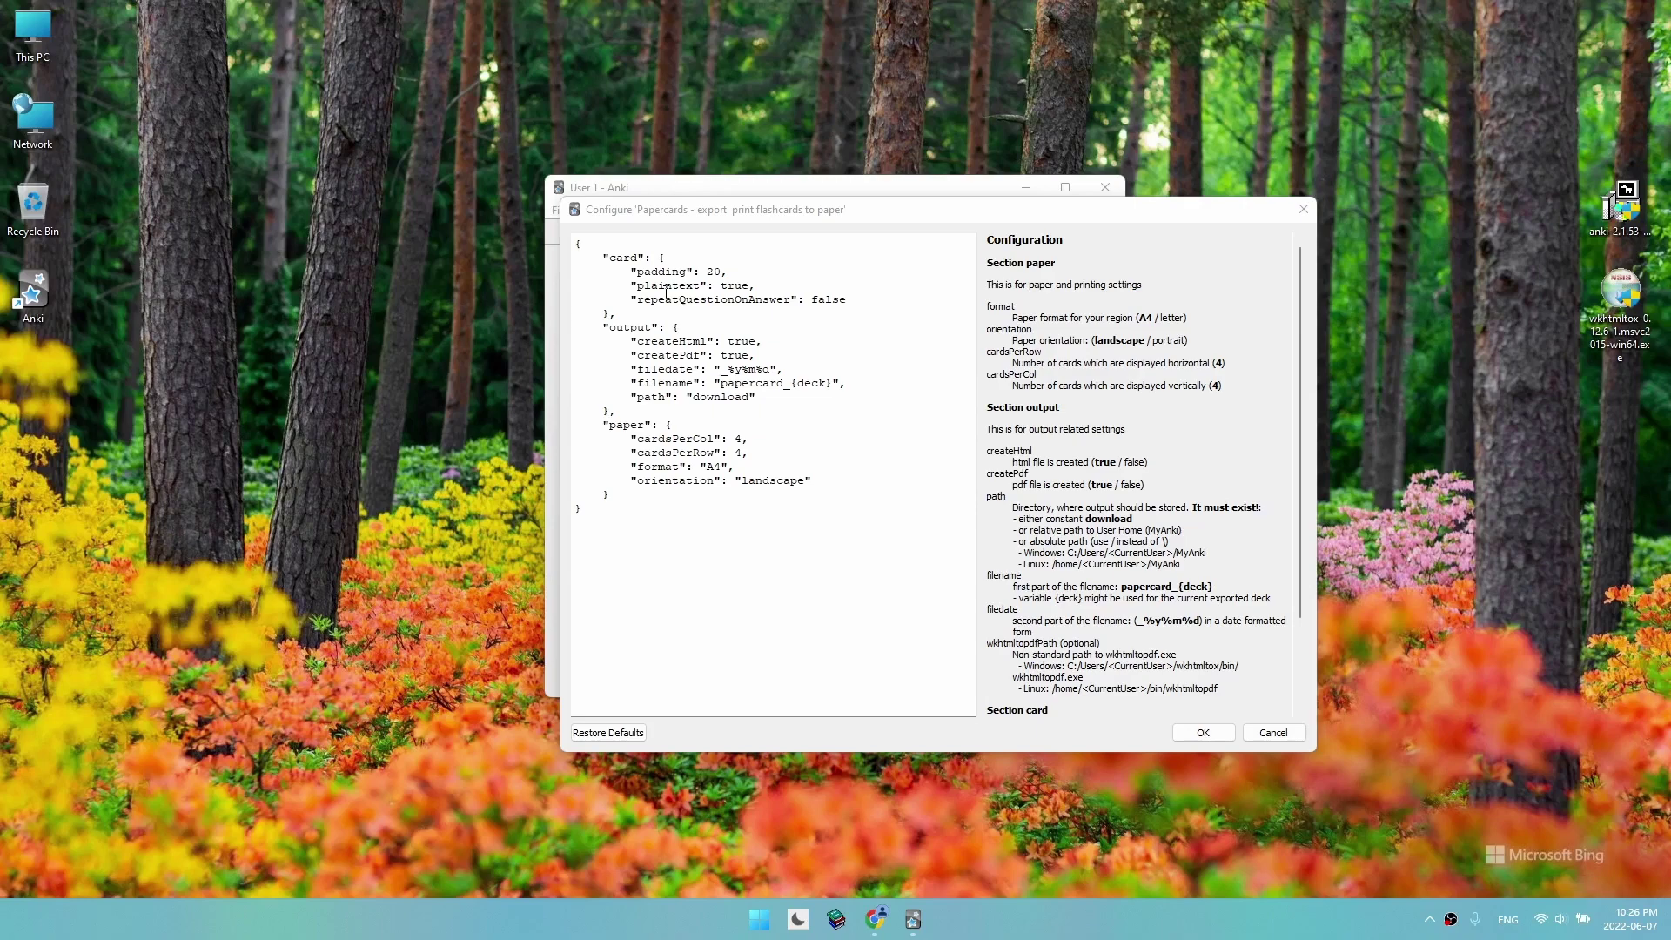
Step: Change the Papercards plaintext value from true to false, keeping the comma, and save the configuration
double_click(735, 286)
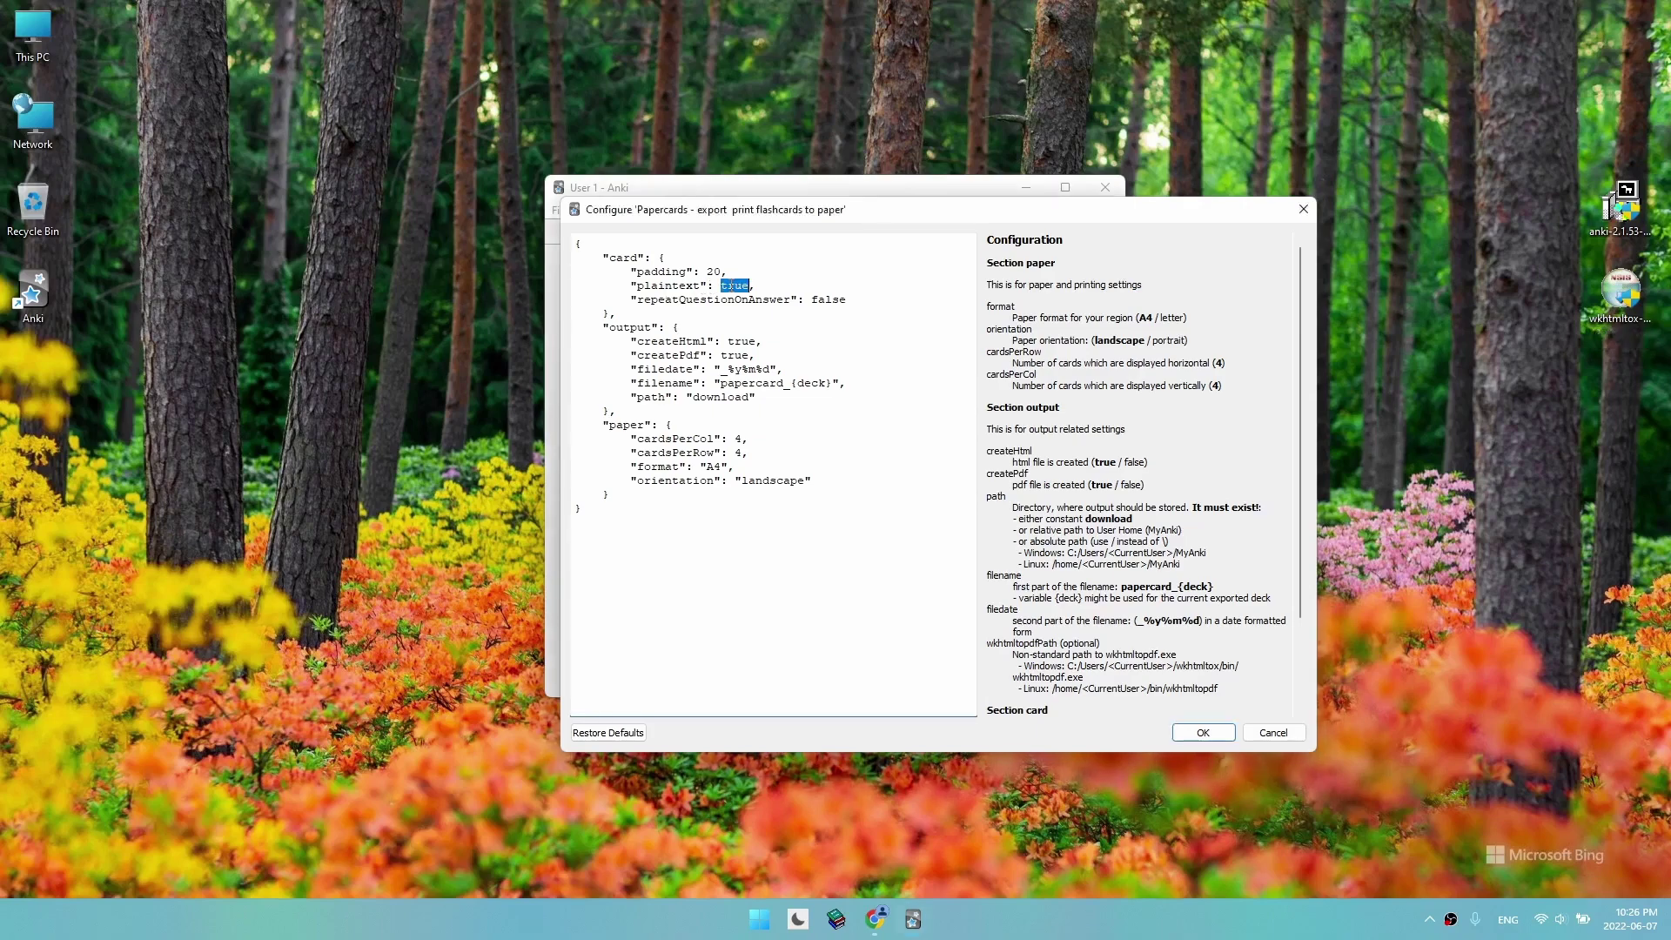
type("flase")
key("BackSpace")
key("BackSpace")
key("BackSpace")
key("BackSpace")
type("alse")
type(",")
left_click(1202, 733)
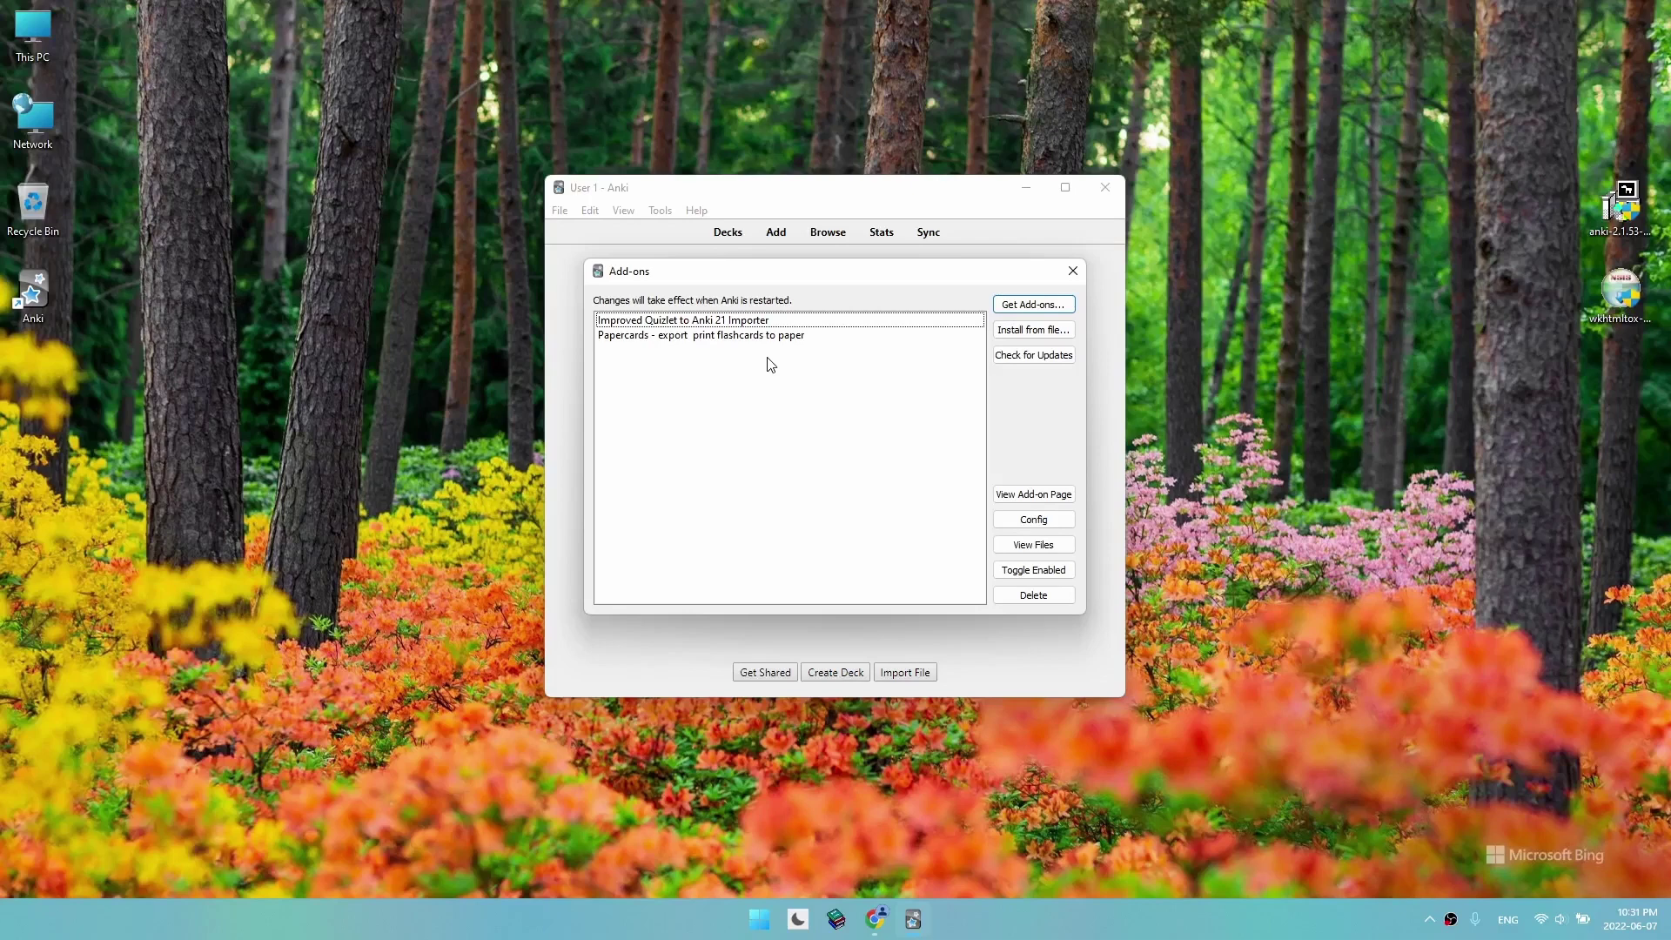
Step: Export the Learn French deck to papercards PDF and HTML files in Downloads, then open the PDF
left_click(1073, 270)
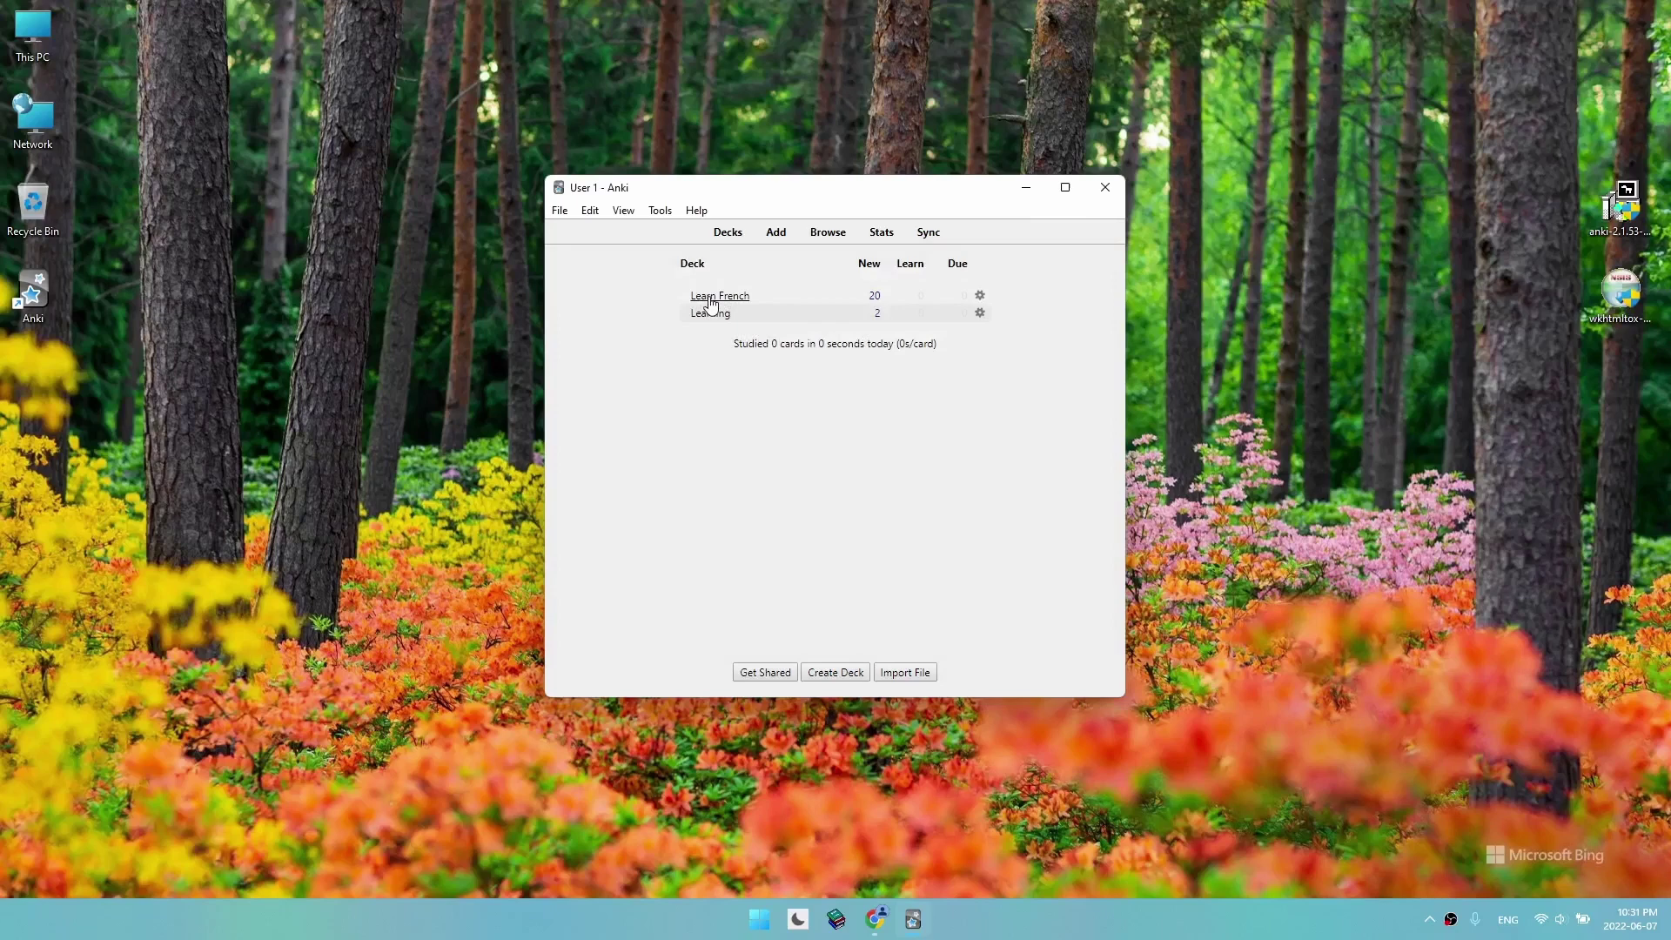
left_click(710, 301)
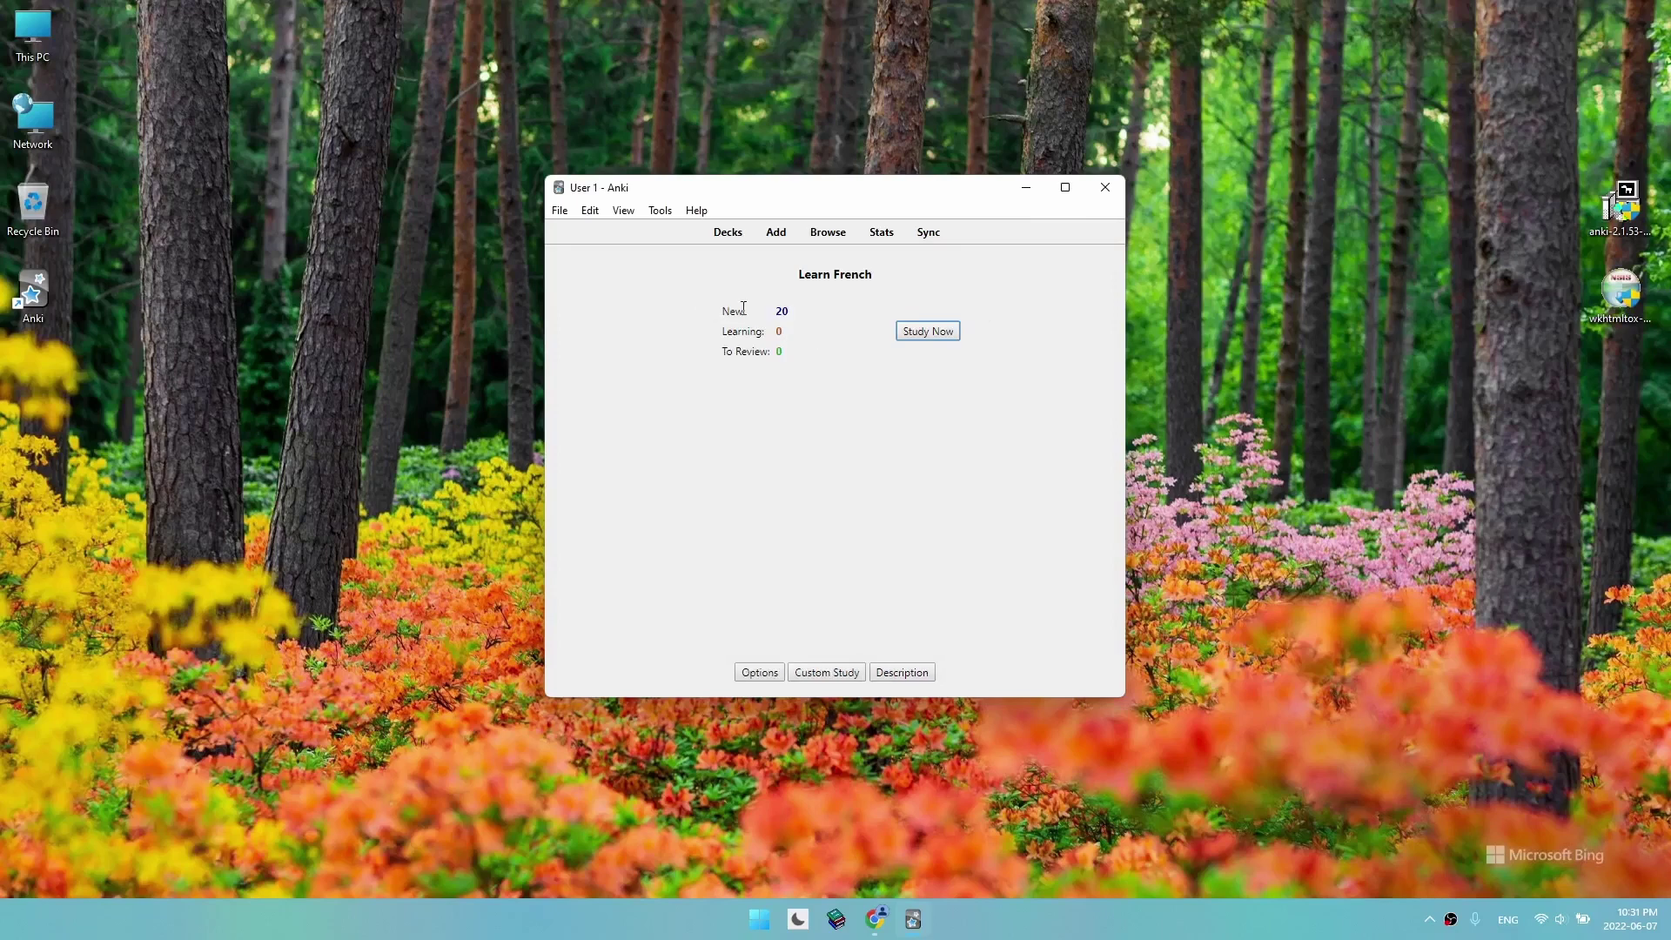
left_click(673, 215)
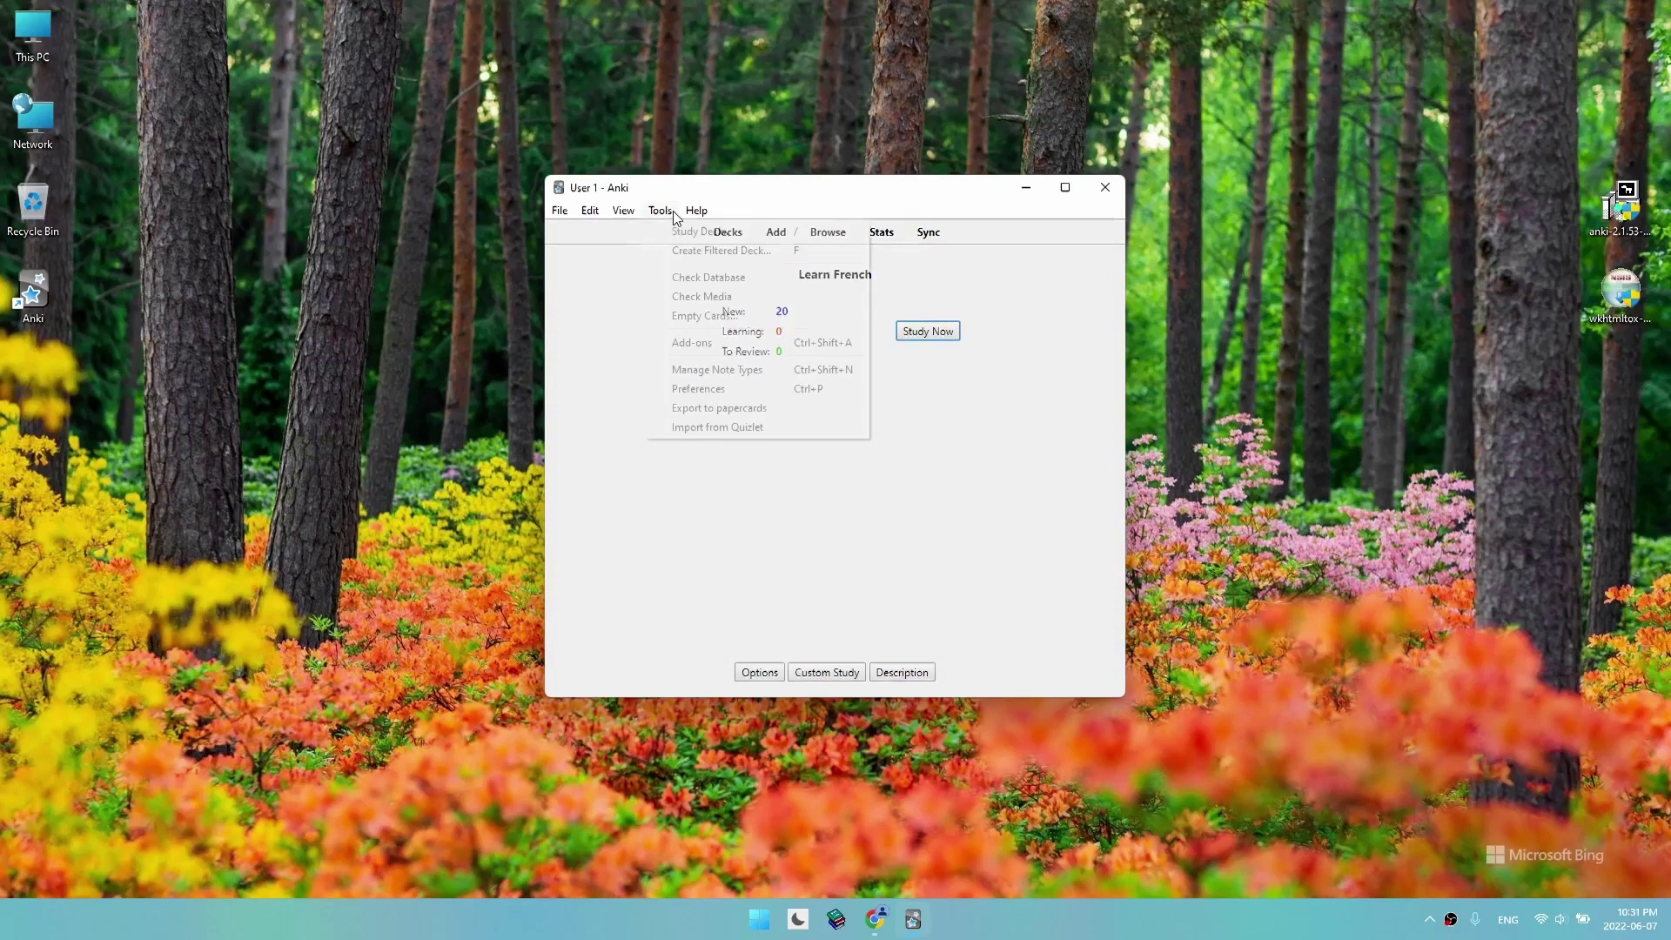
left_click(752, 411)
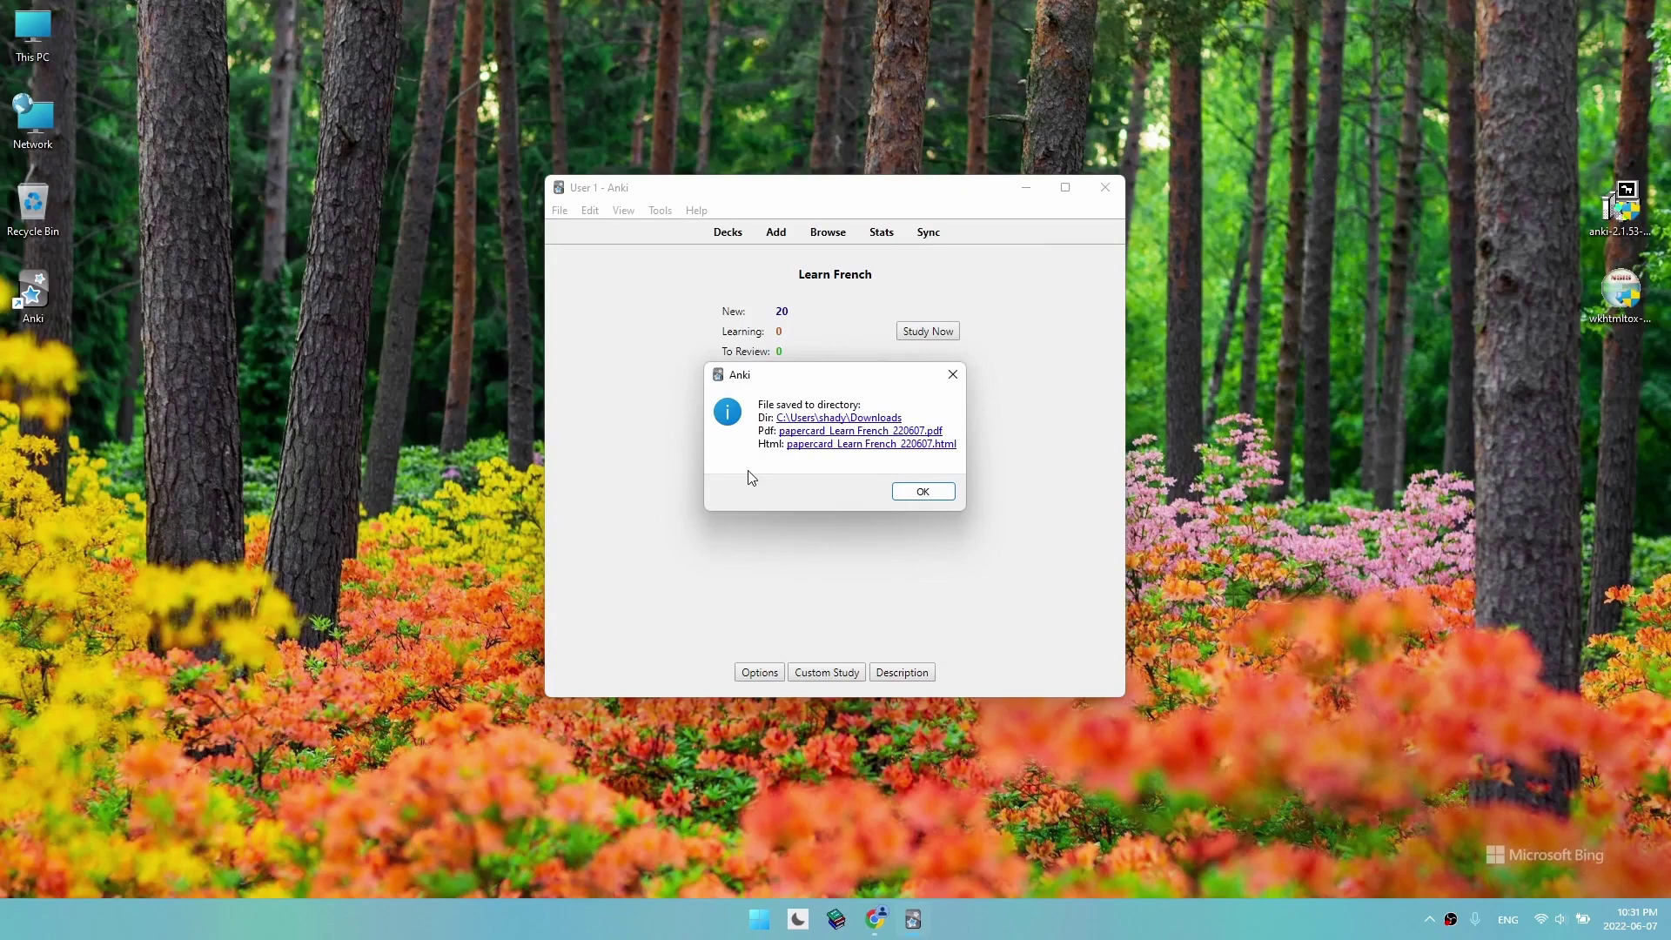
left_click(816, 432)
Step: Open the exported HTML flashcard sheet in Chrome, scroll through the cards, and dismiss the Translate prompt
left_click(813, 446)
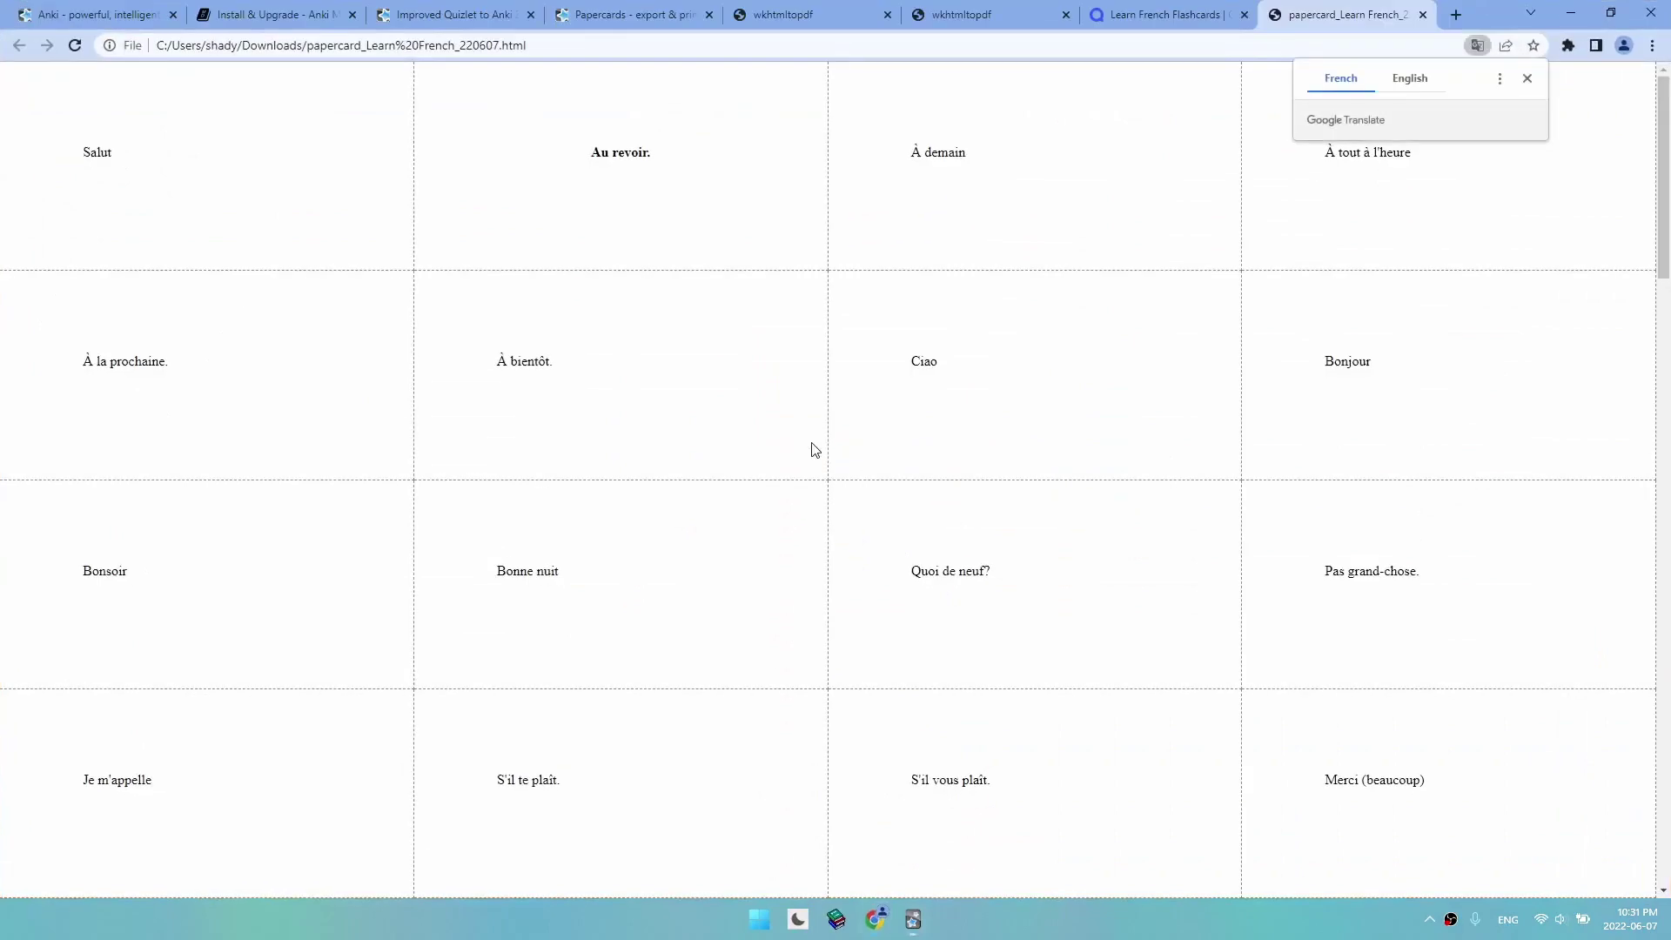
scroll(1048, 414, "down", 5)
scroll(1054, 414, "down", 3)
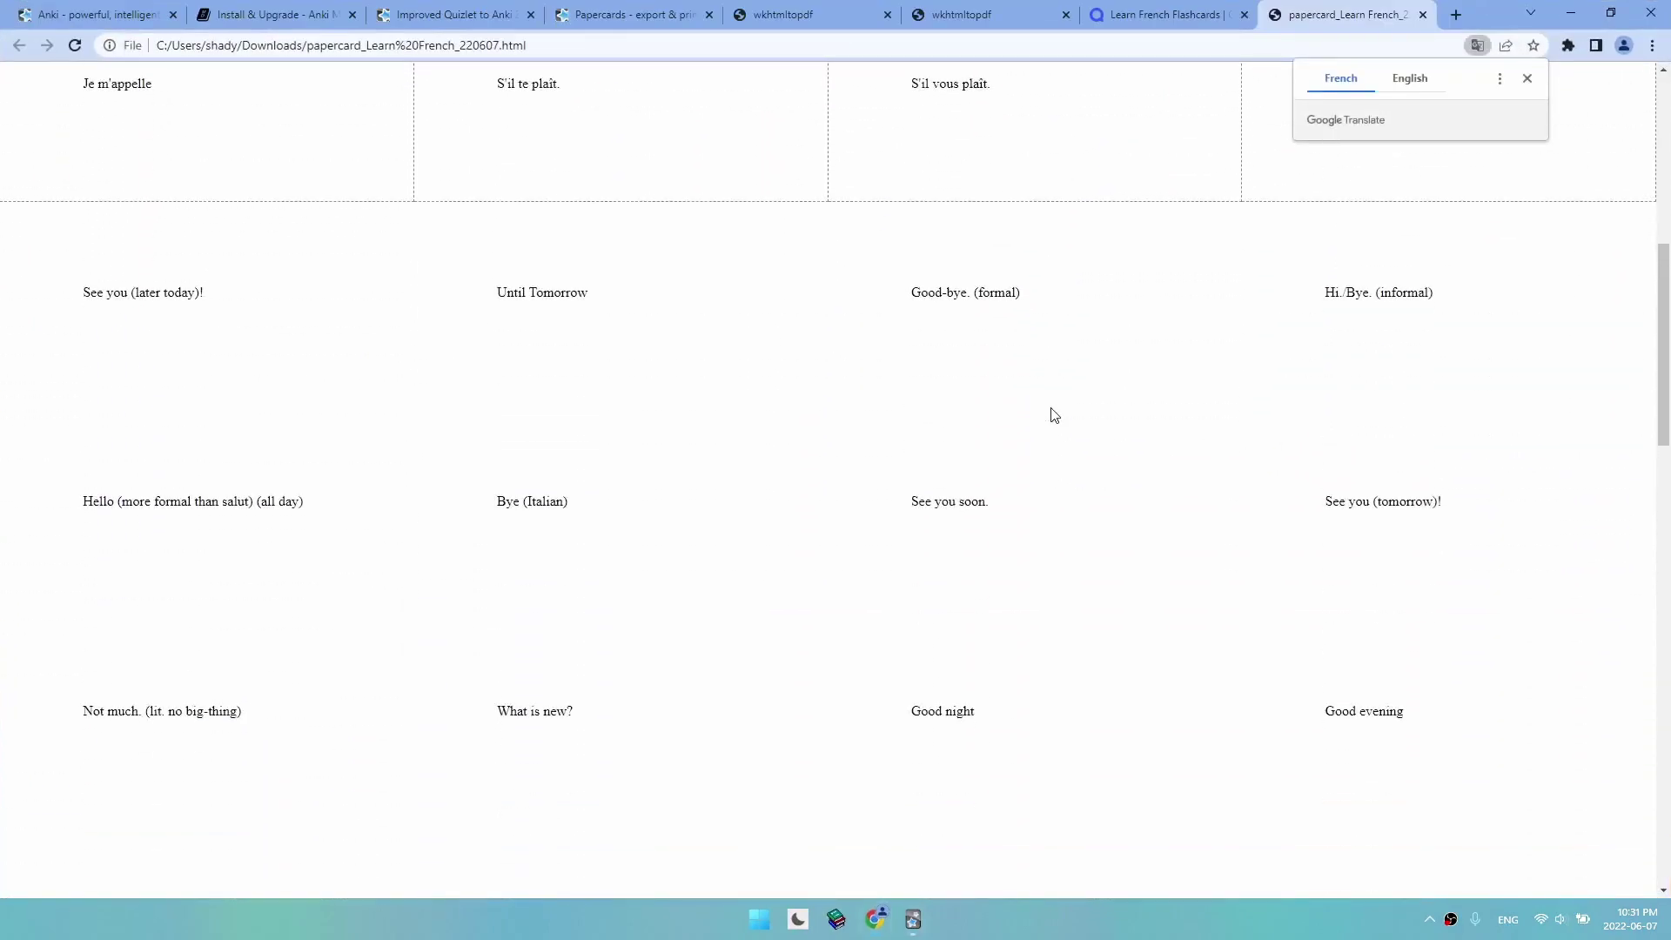
scroll(1054, 414, "up", 8)
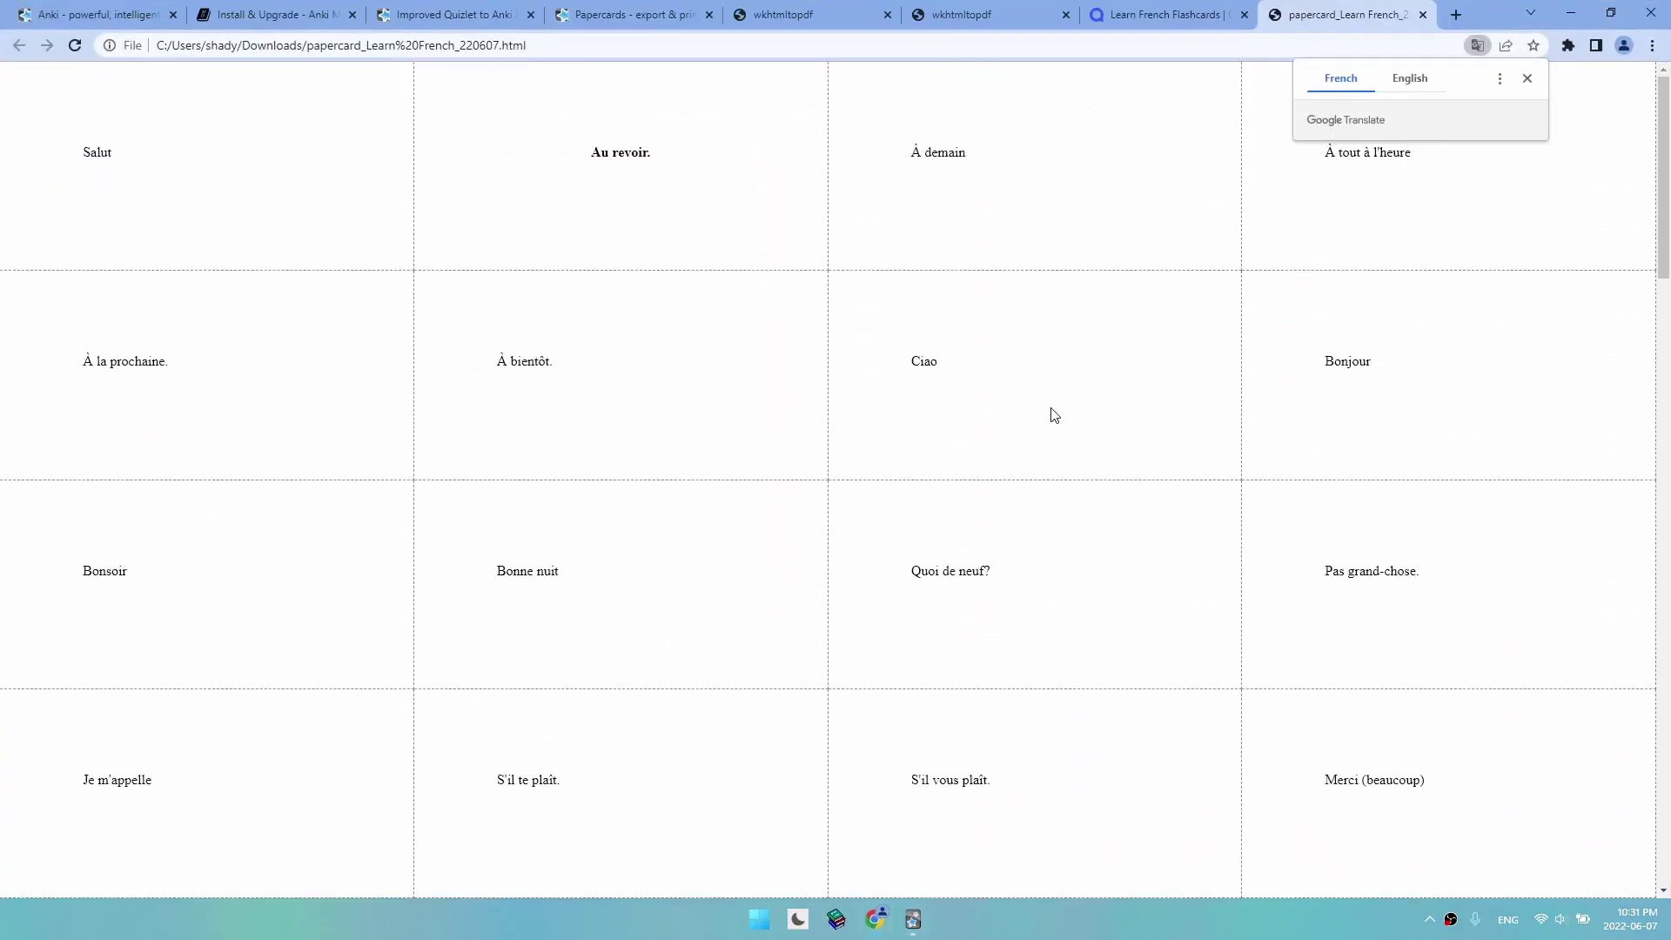
scroll(1054, 415, "down", 3)
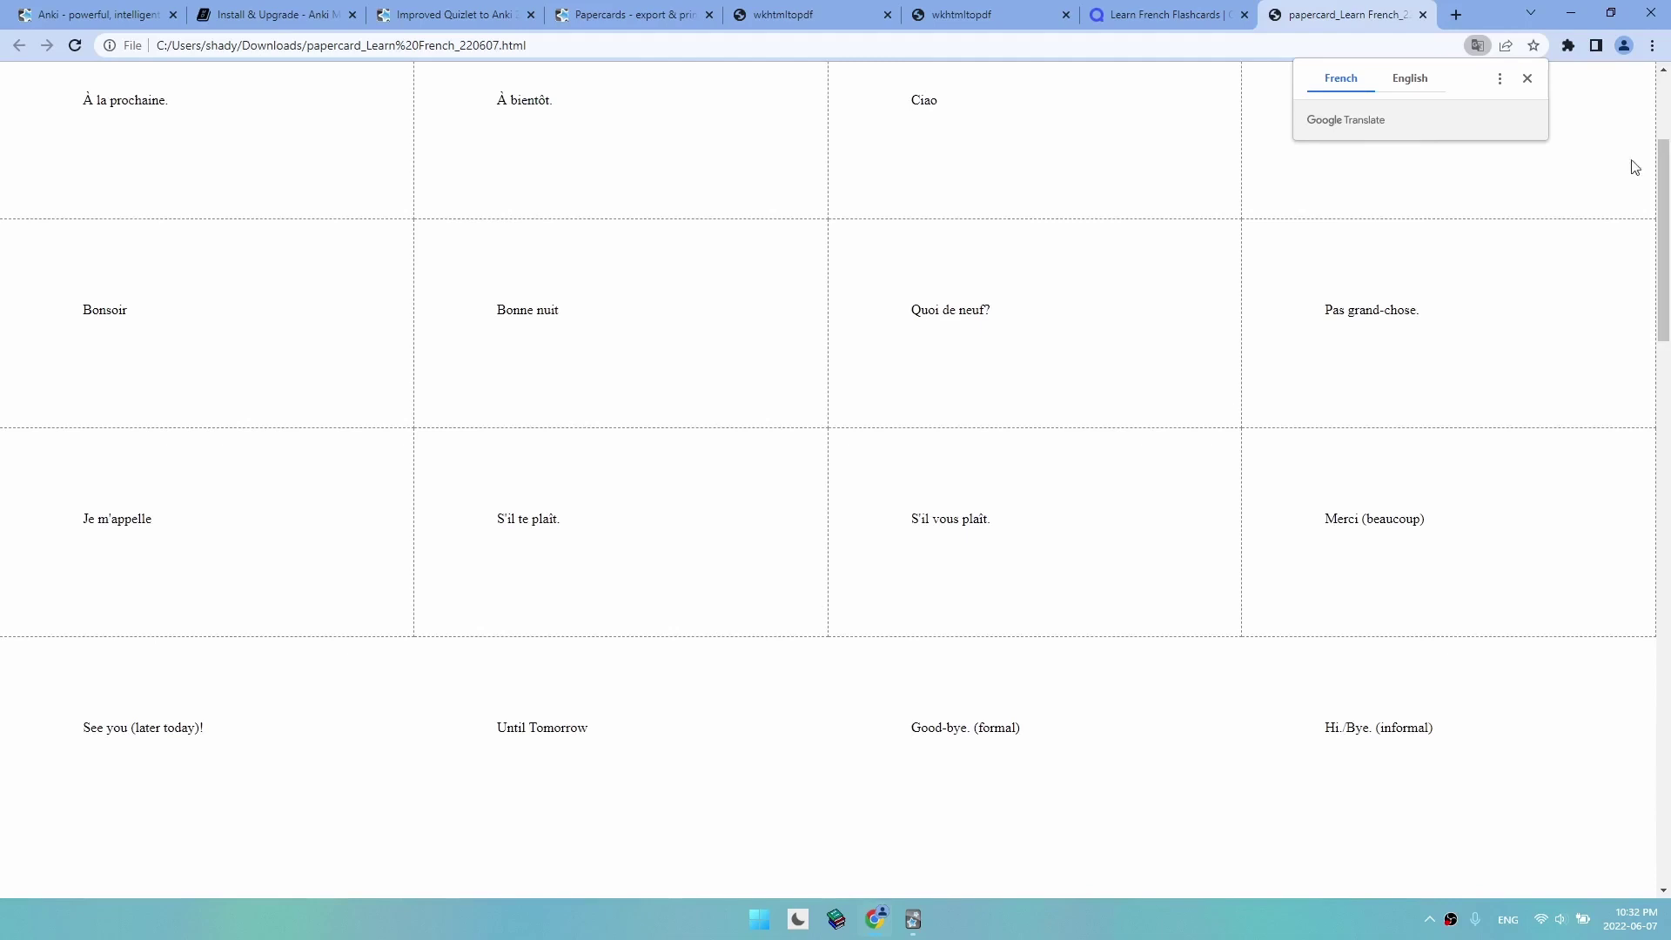
left_click(1644, 73)
left_click(1652, 46)
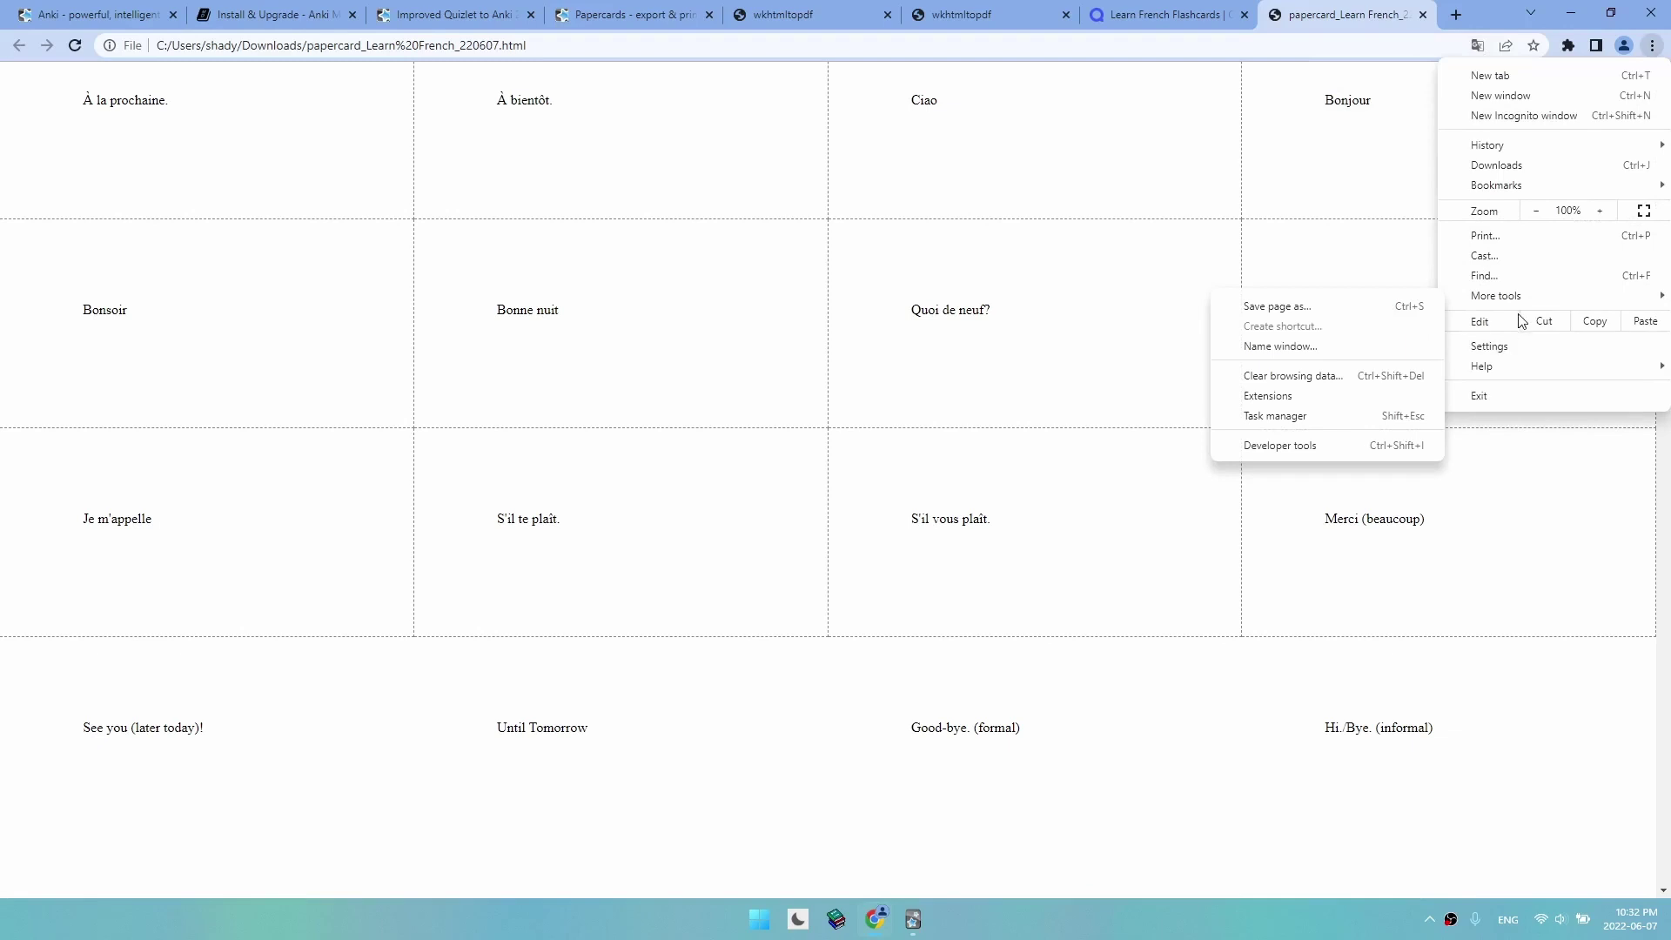
Step: Open Chrome's print settings for the sheet and keep two-sided flipping on the short edge
left_click(1522, 242)
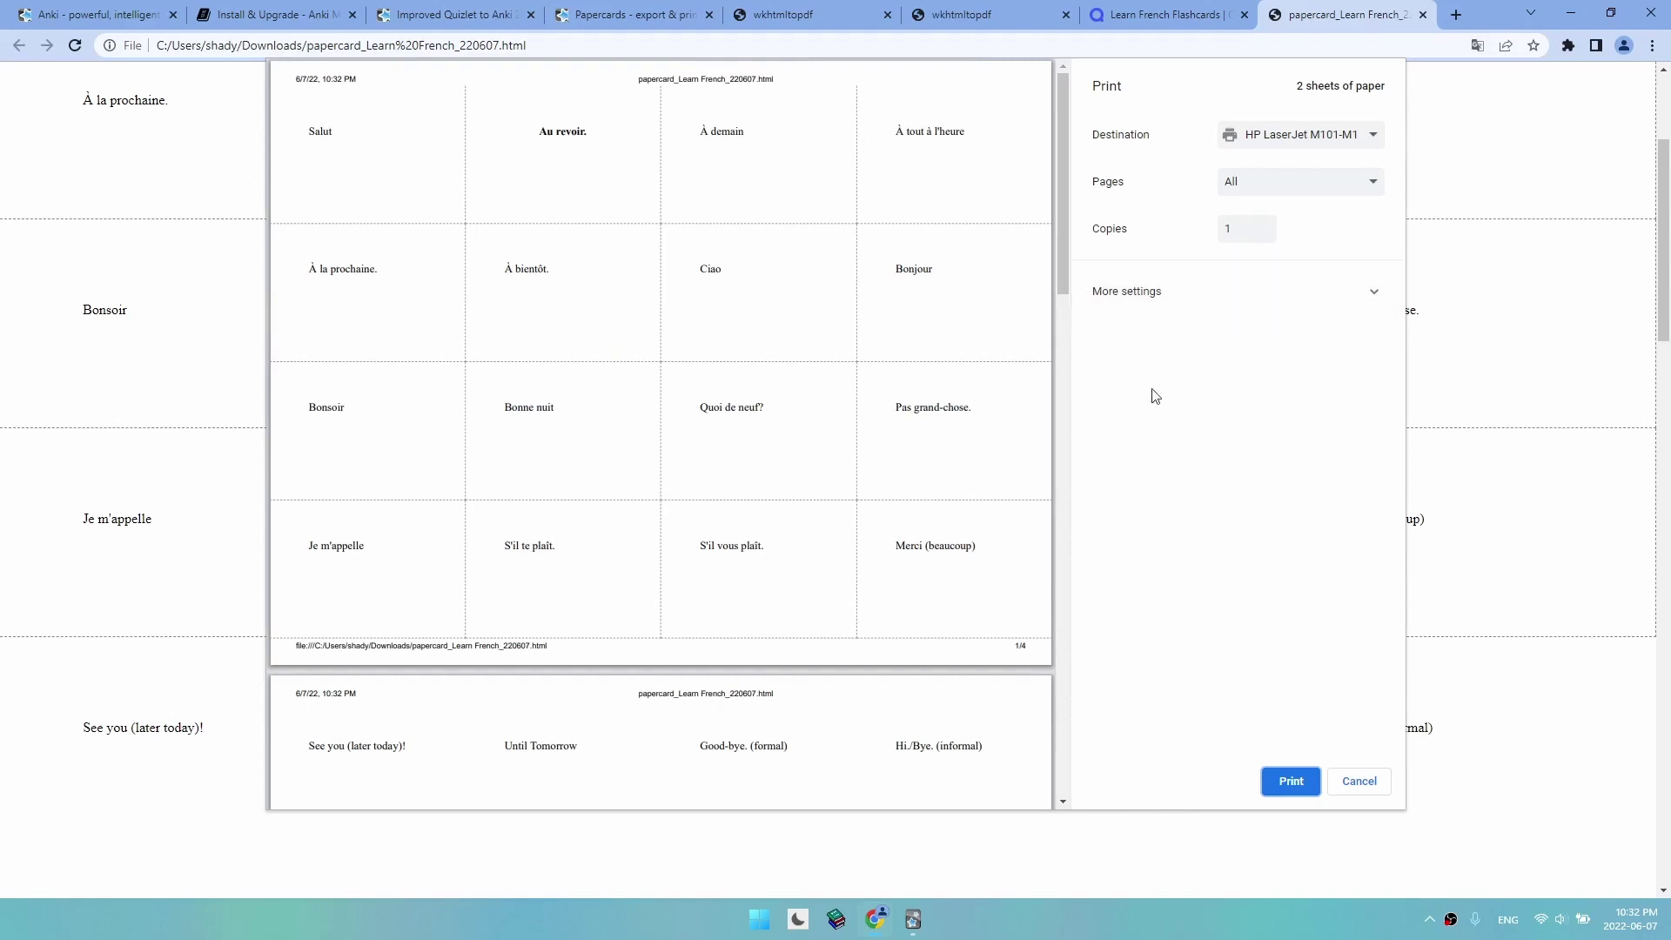
left_click(1164, 306)
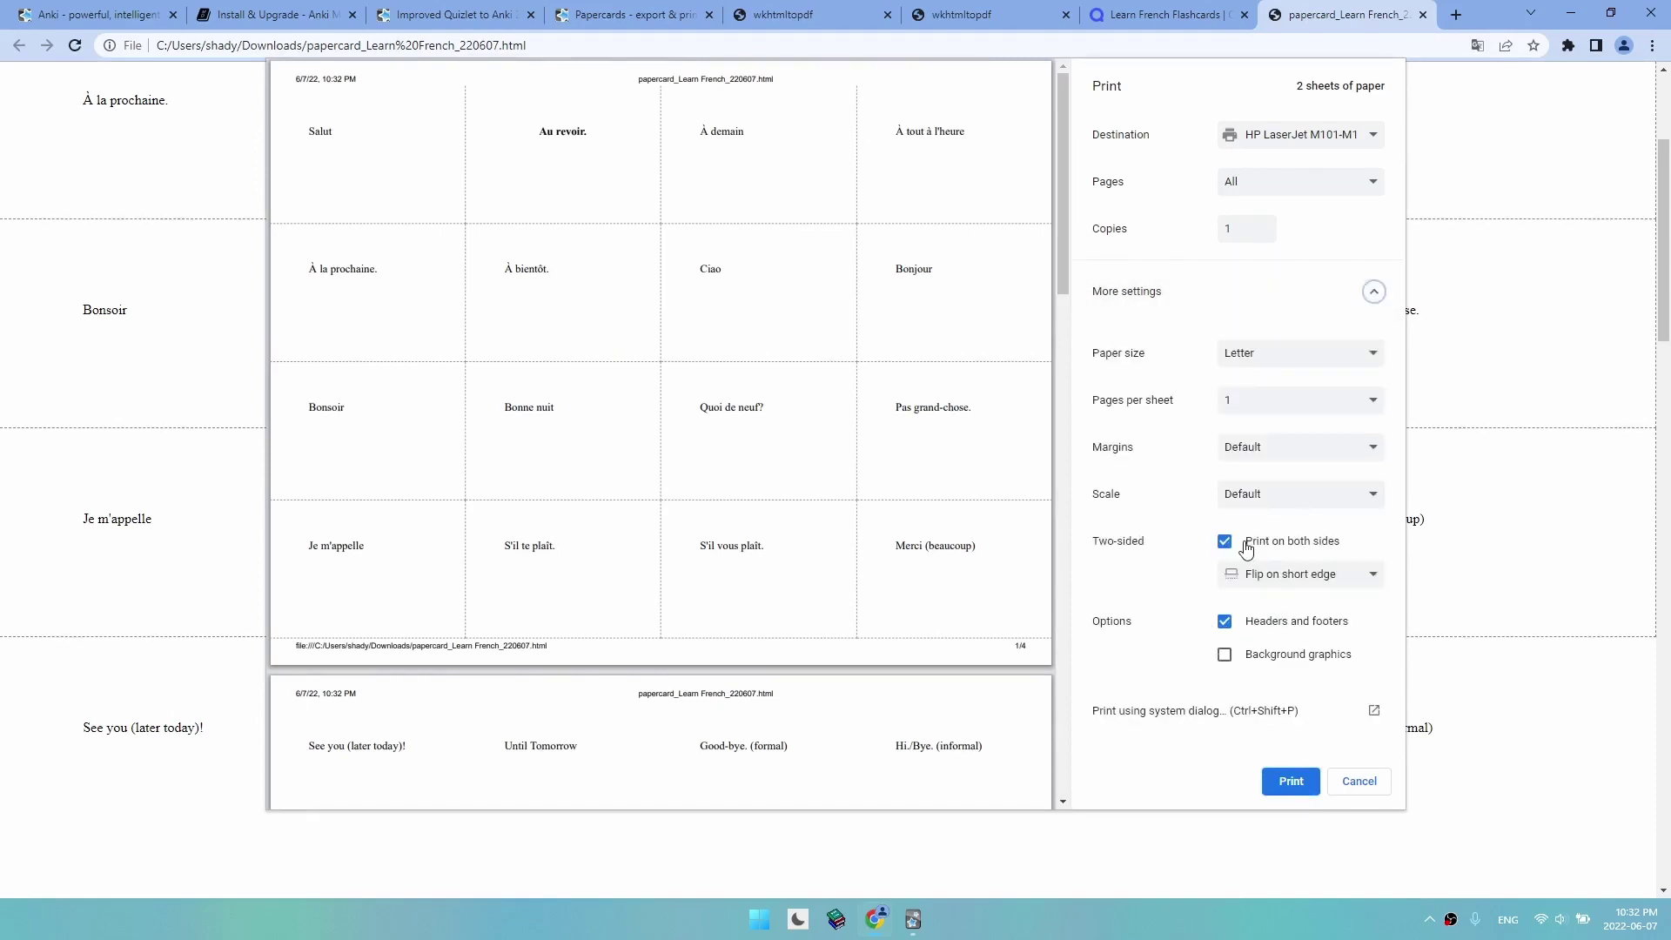
left_click(1277, 583)
left_click(1283, 612)
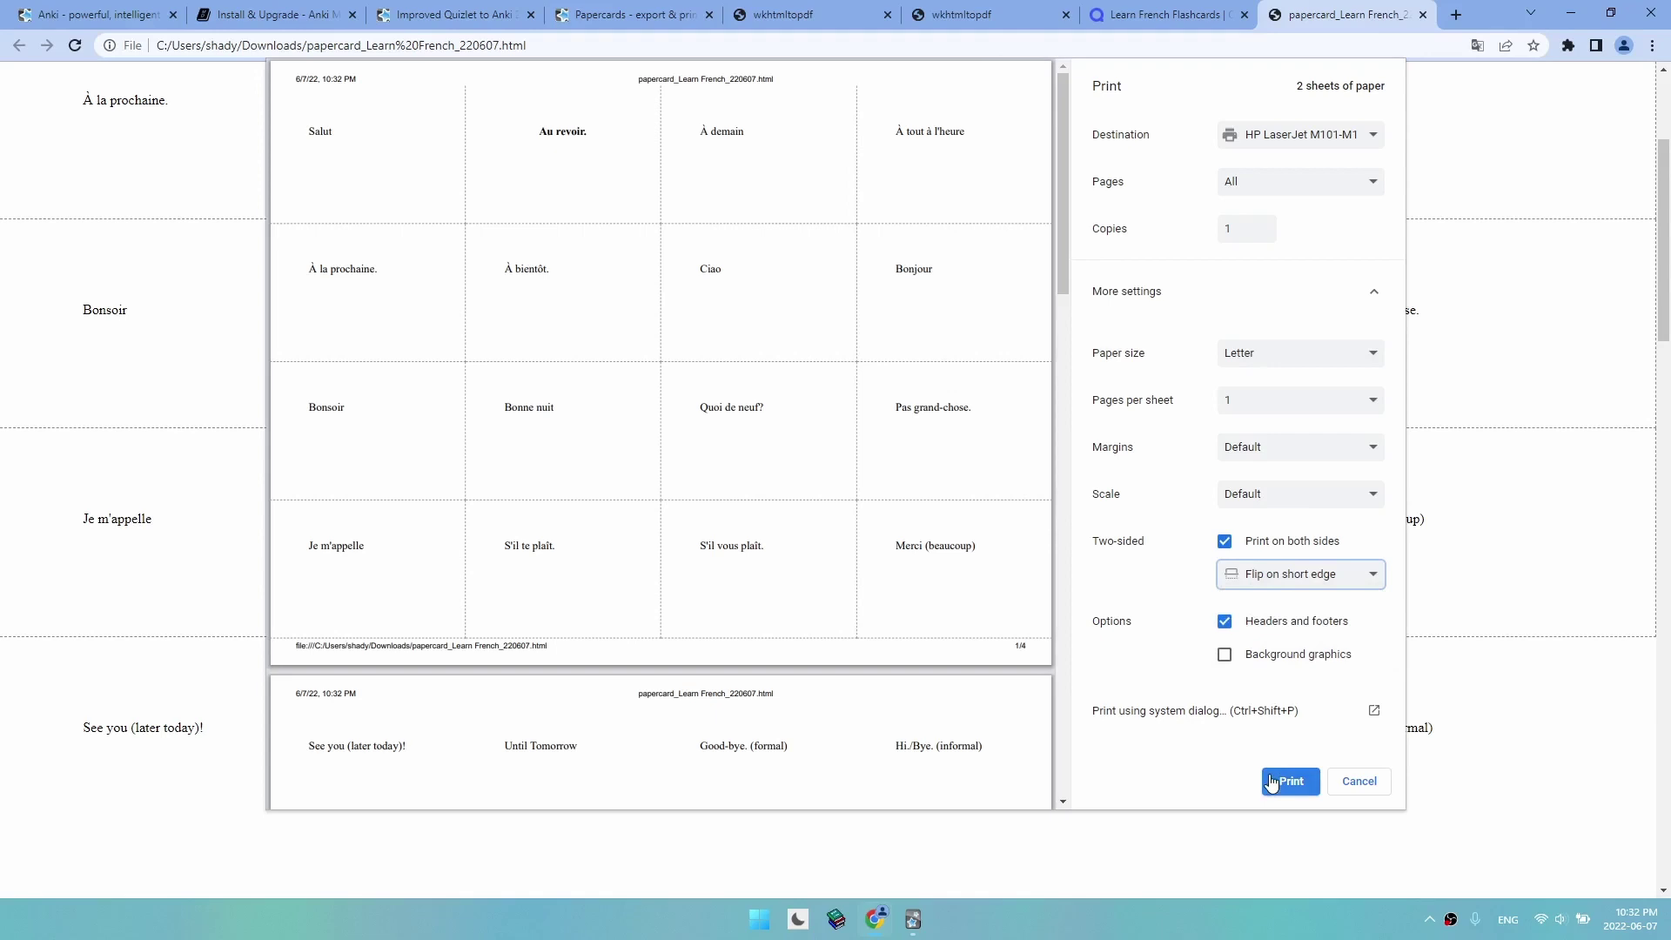
Step: Set the print destination to Save as PDF and save the sheet to the Desktop
left_click(1280, 136)
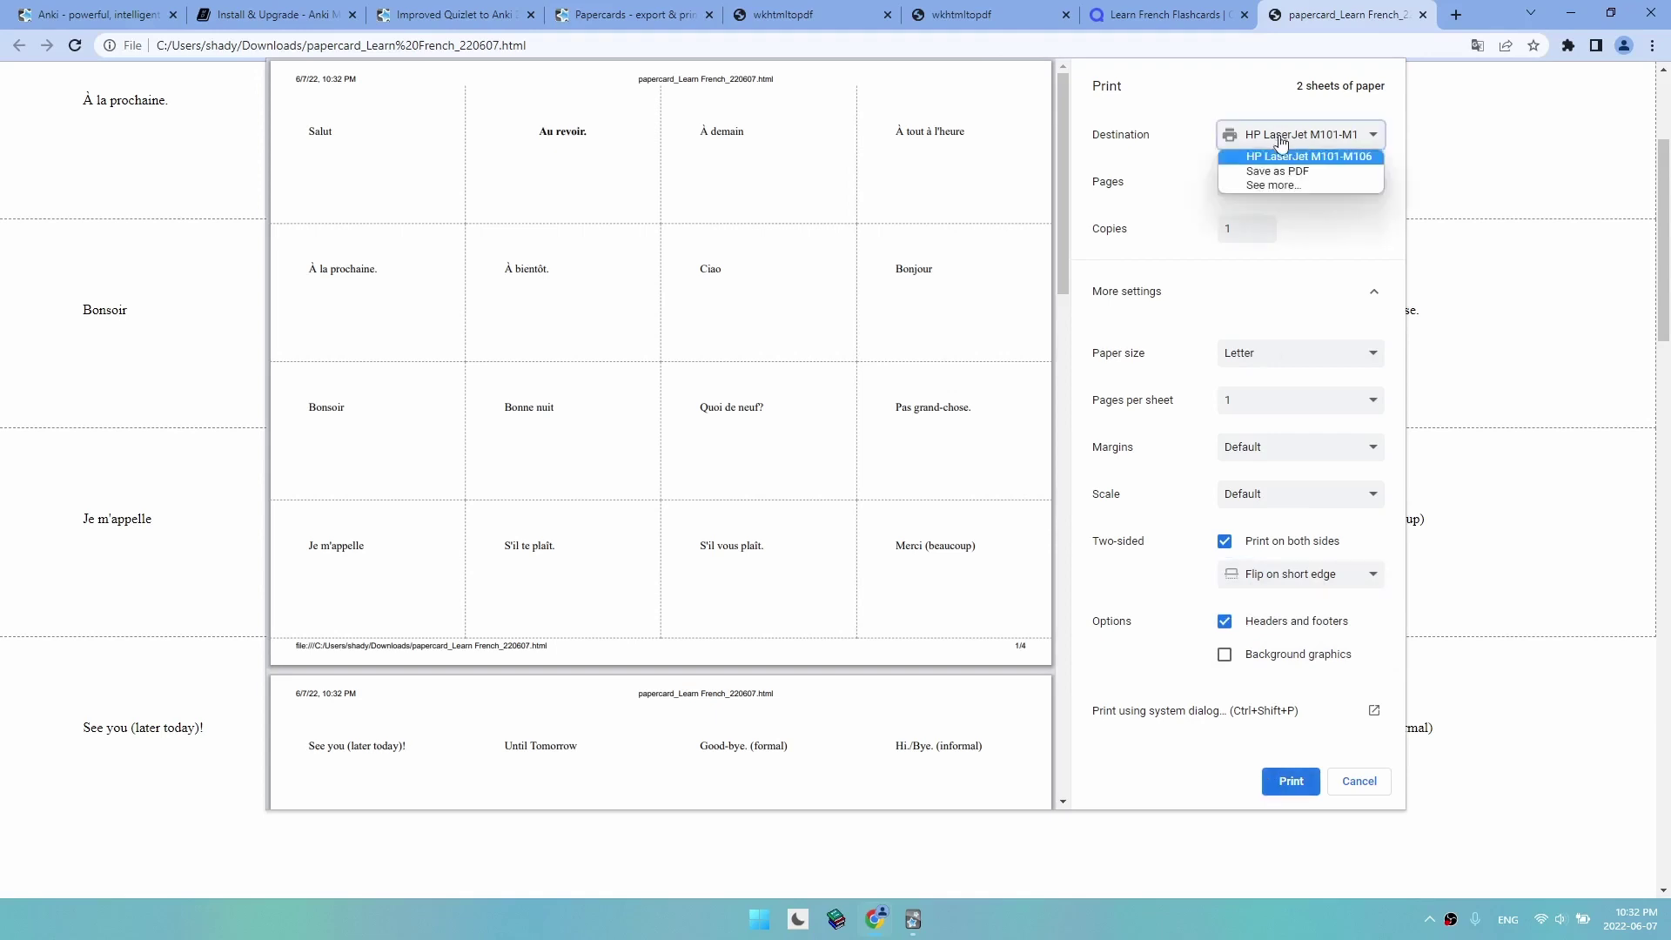
left_click(1287, 155)
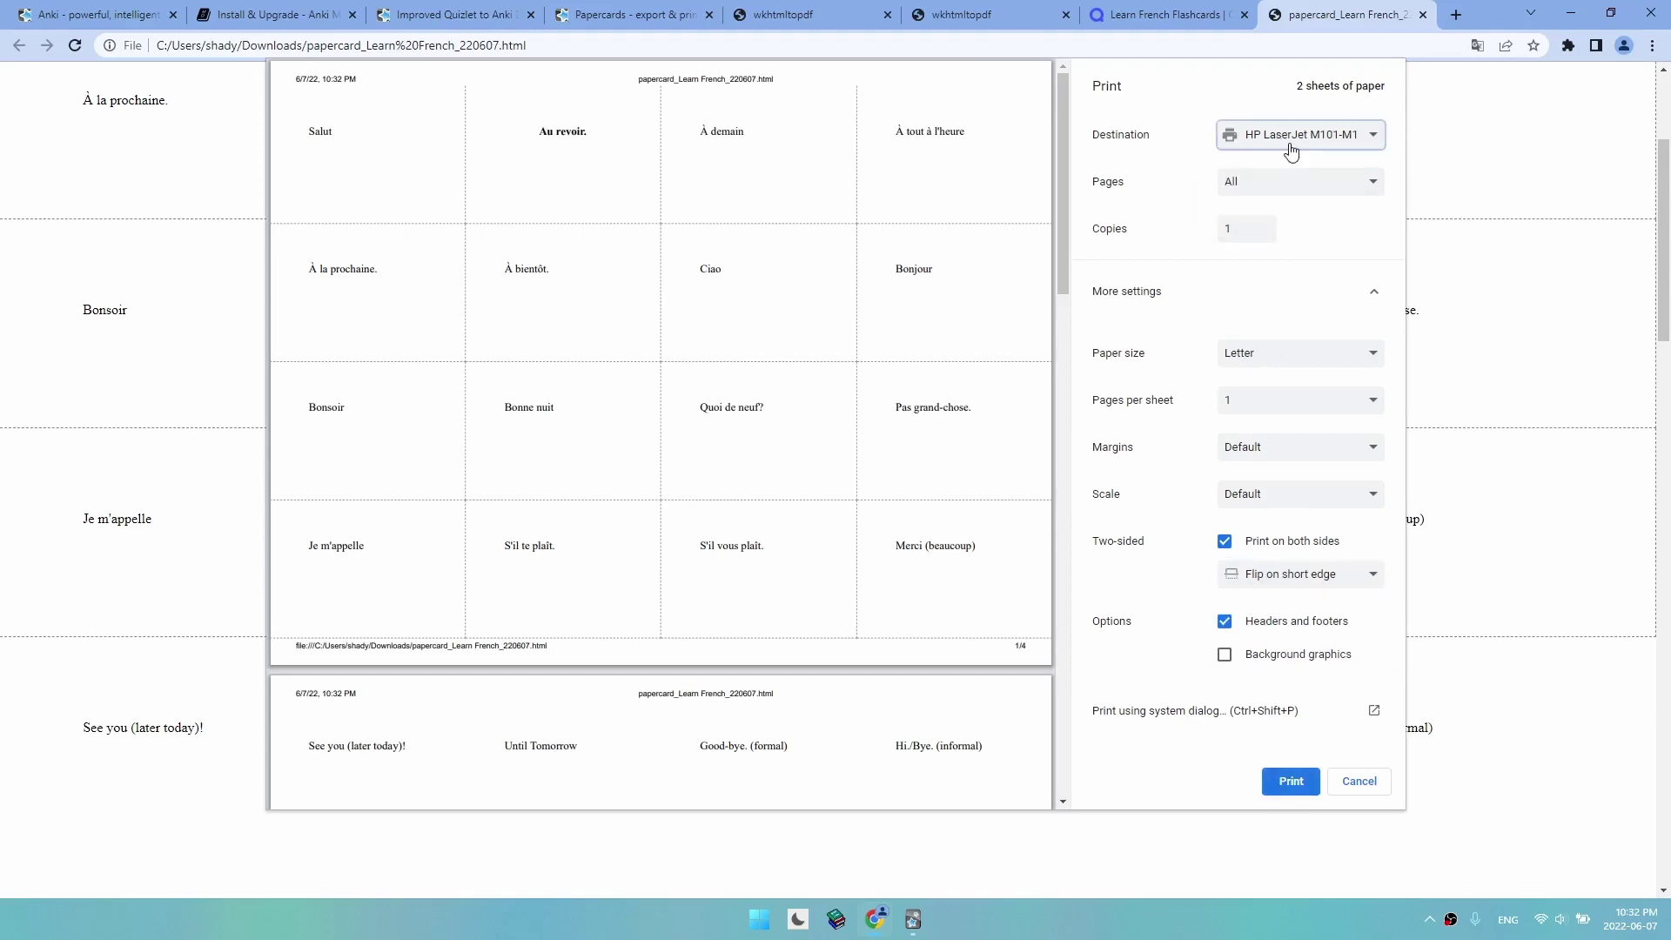
left_click(1291, 148)
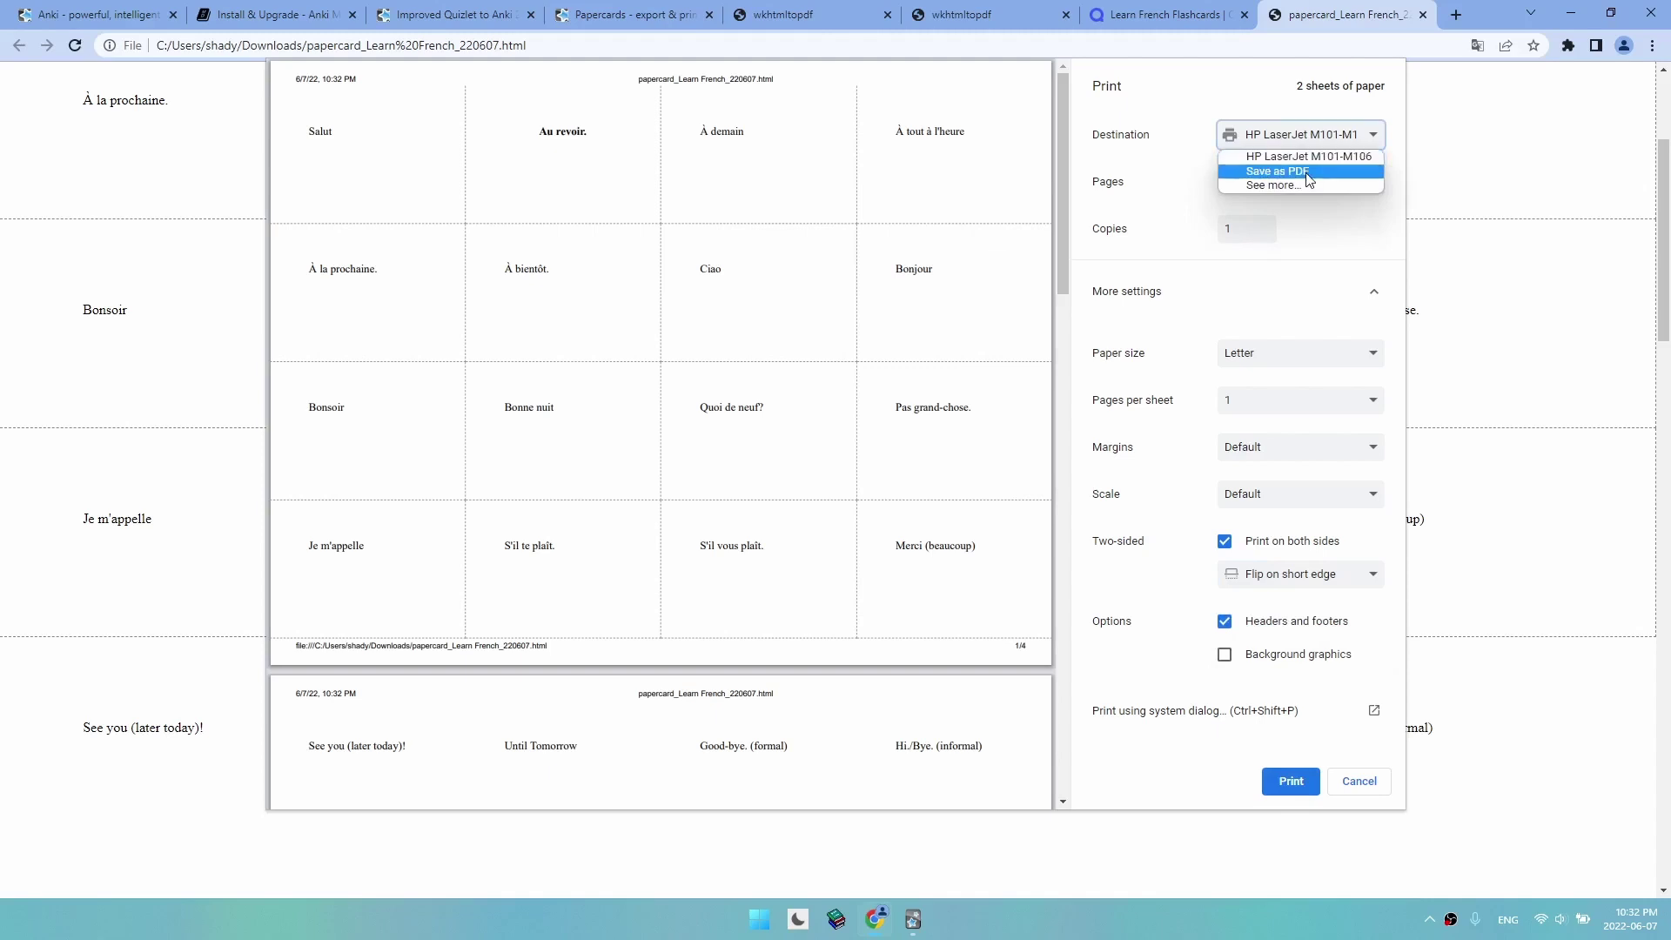
left_click(1308, 174)
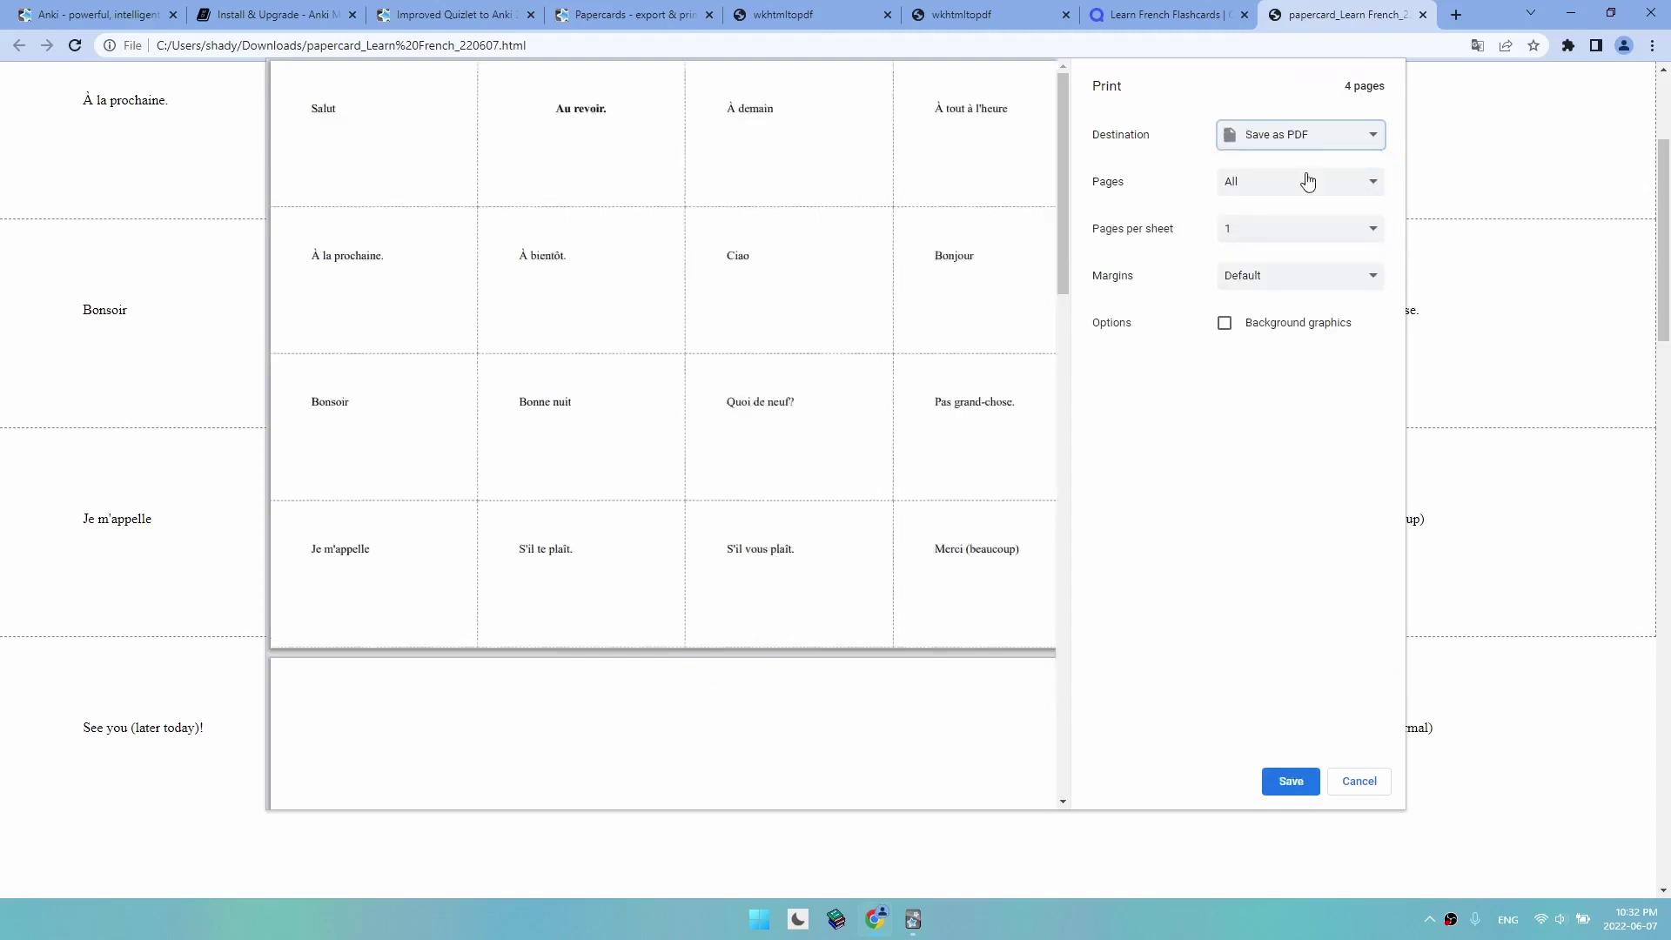
left_click(1289, 783)
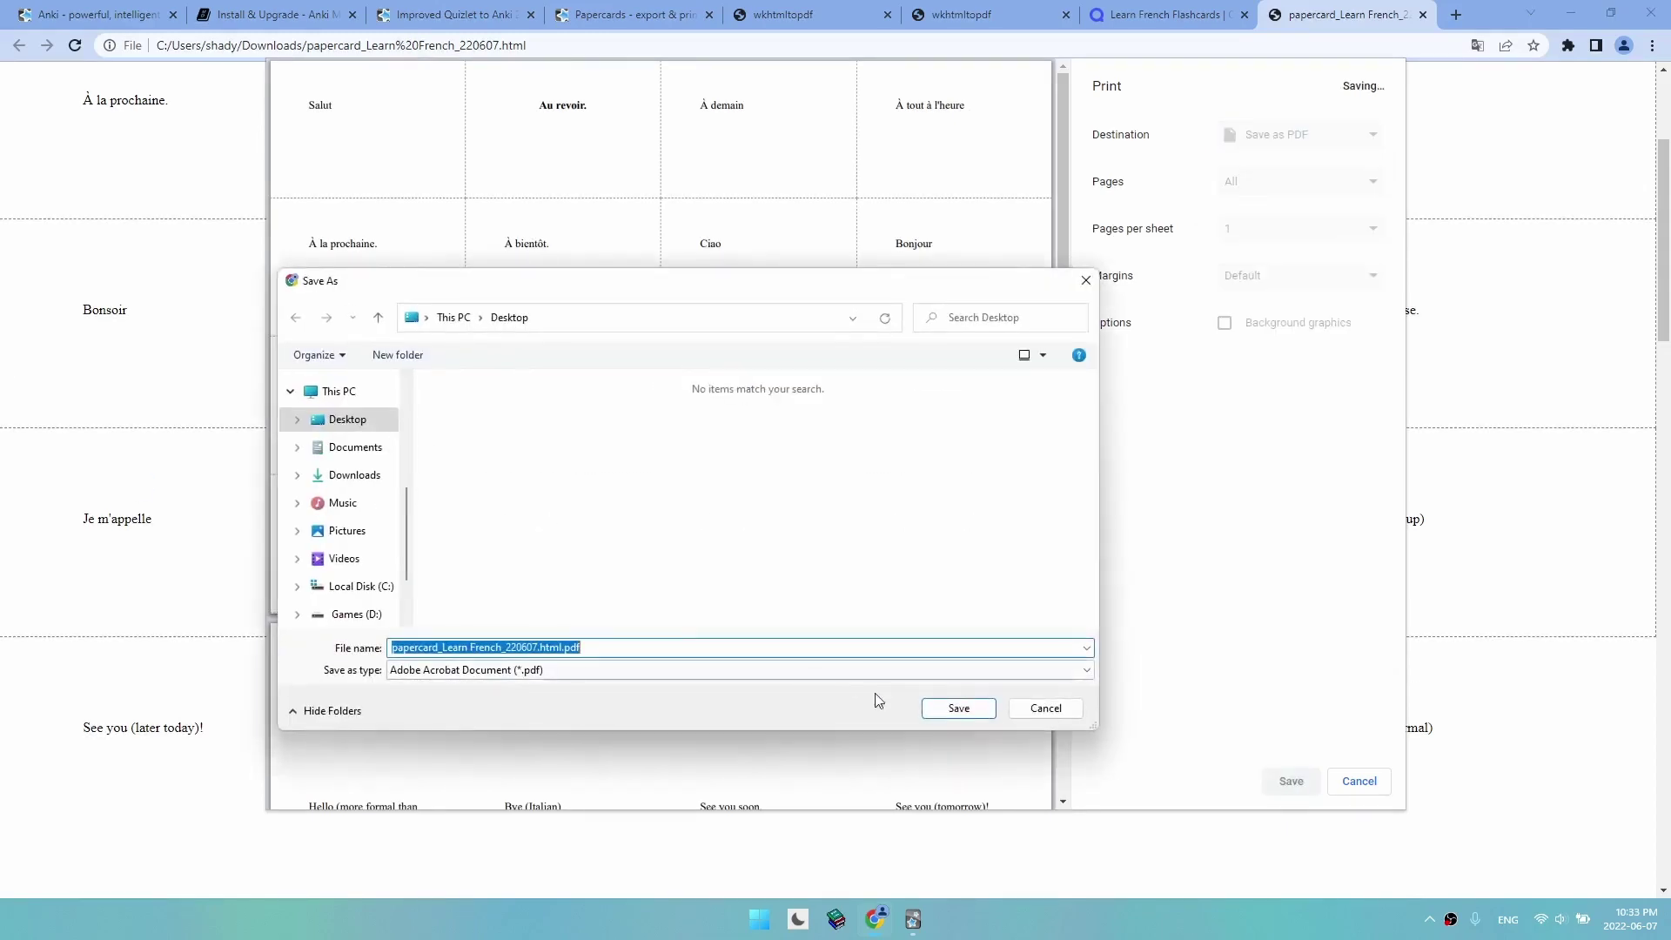
key("super+d")
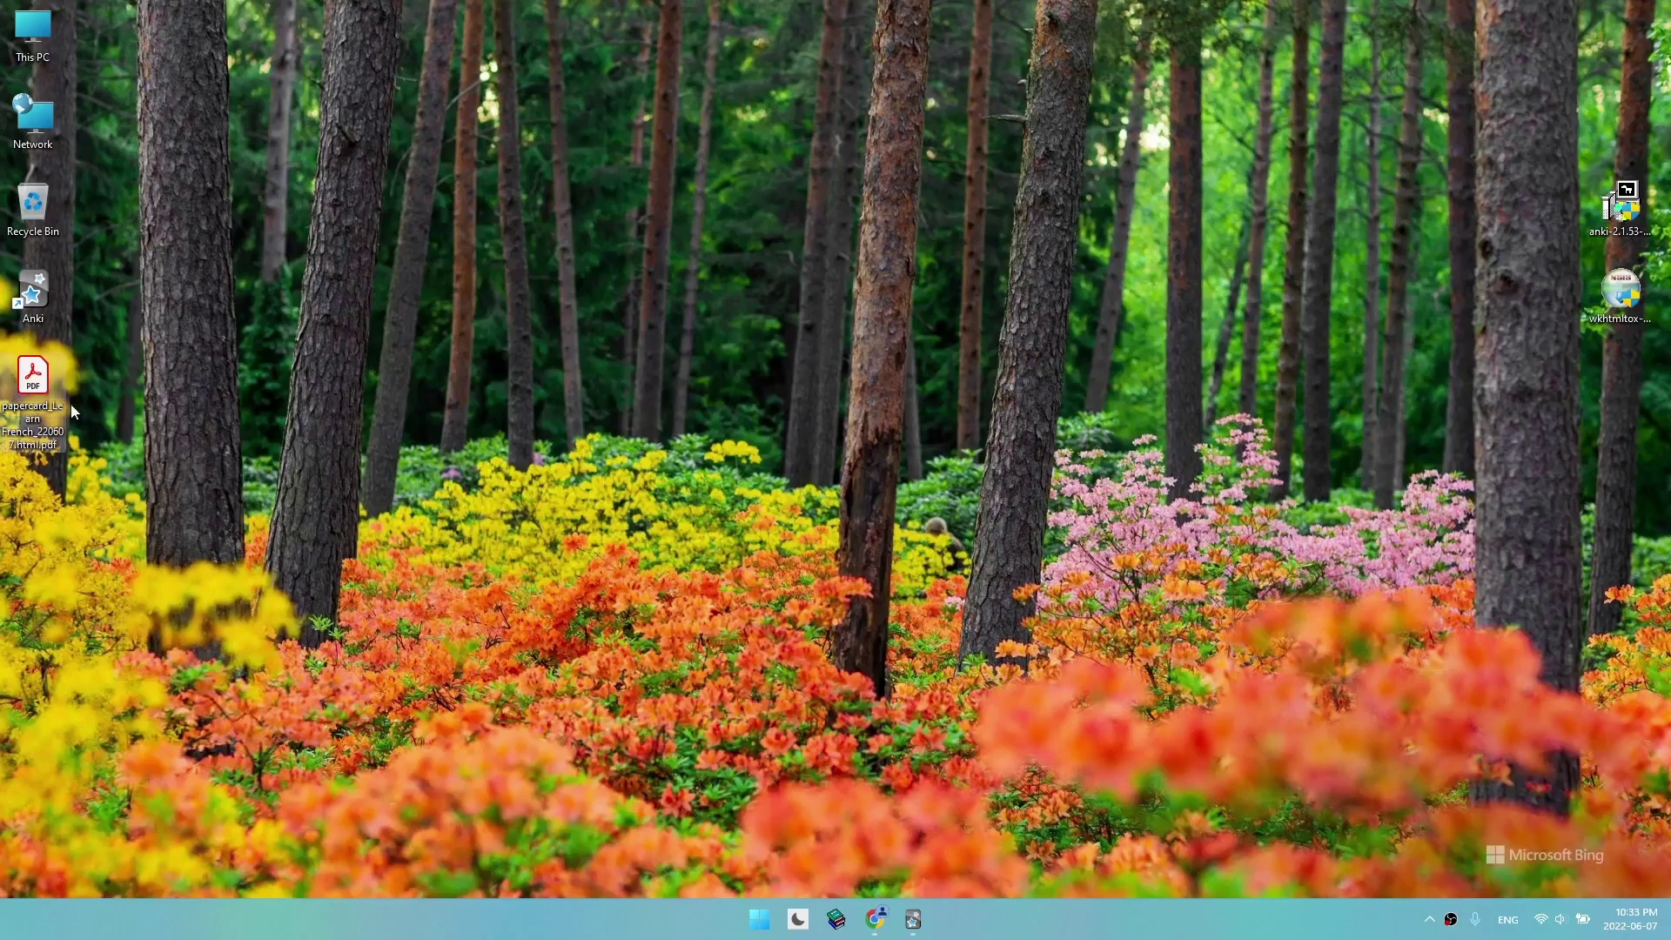
Step: Open the four-page flashcard PDF in Acrobat and turn on printing on both sides of the paper
double_click(35, 383)
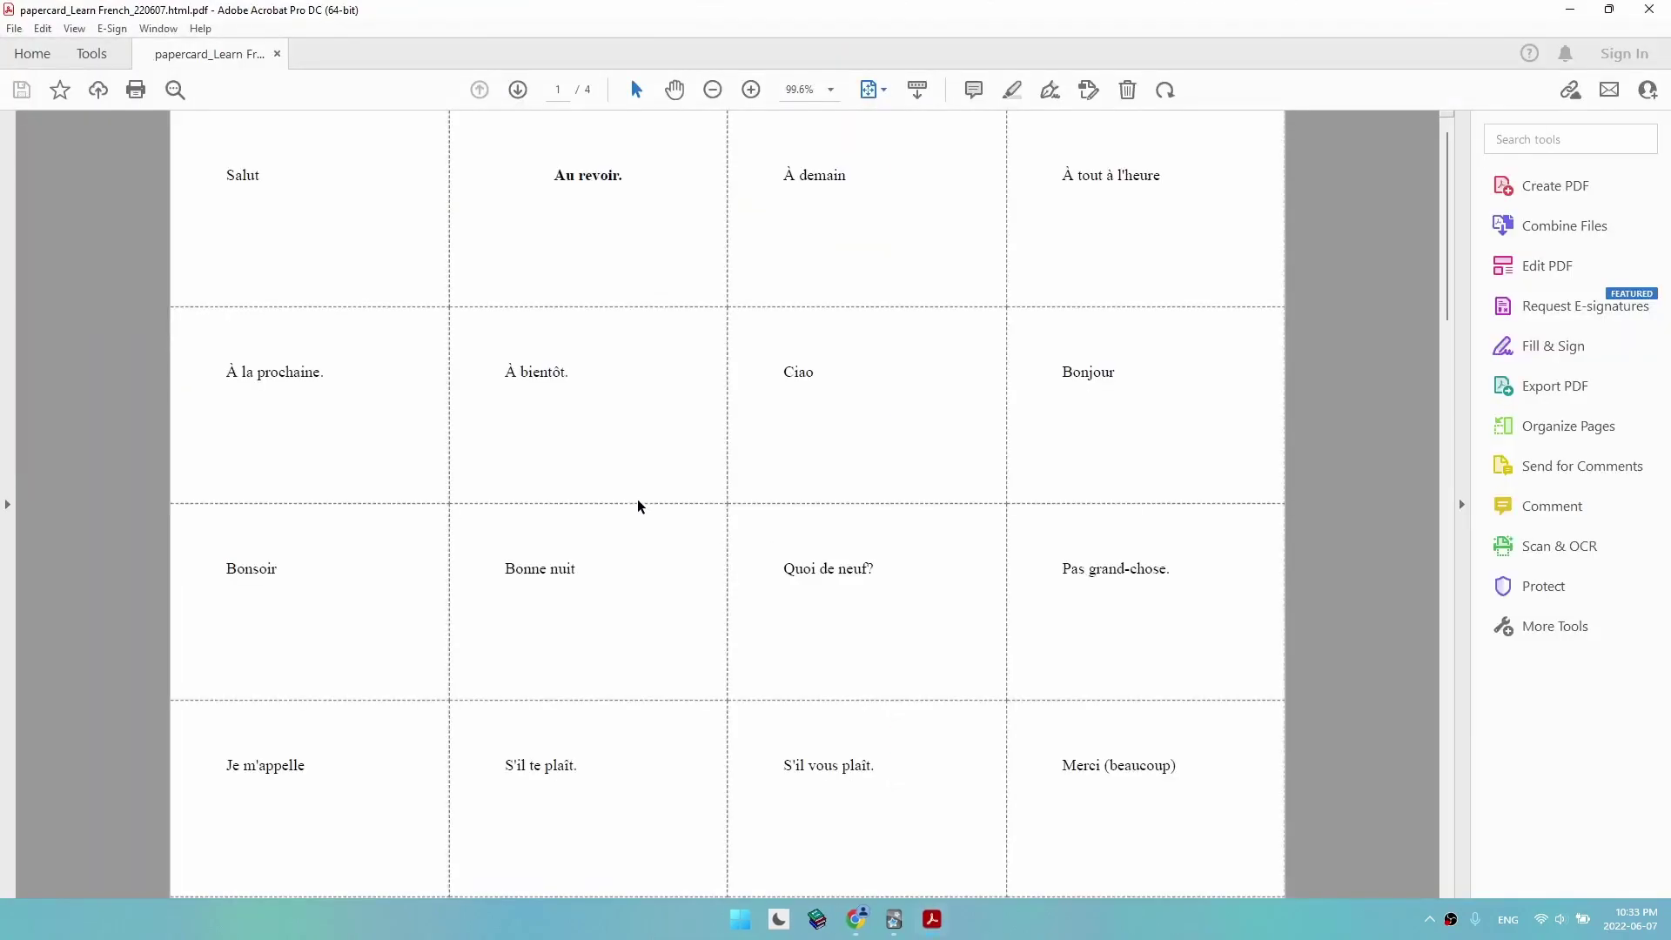
scroll(636, 498, "down", 2)
scroll(638, 504, "down", 2)
scroll(638, 504, "up", 3)
scroll(228, 224, "down", 2)
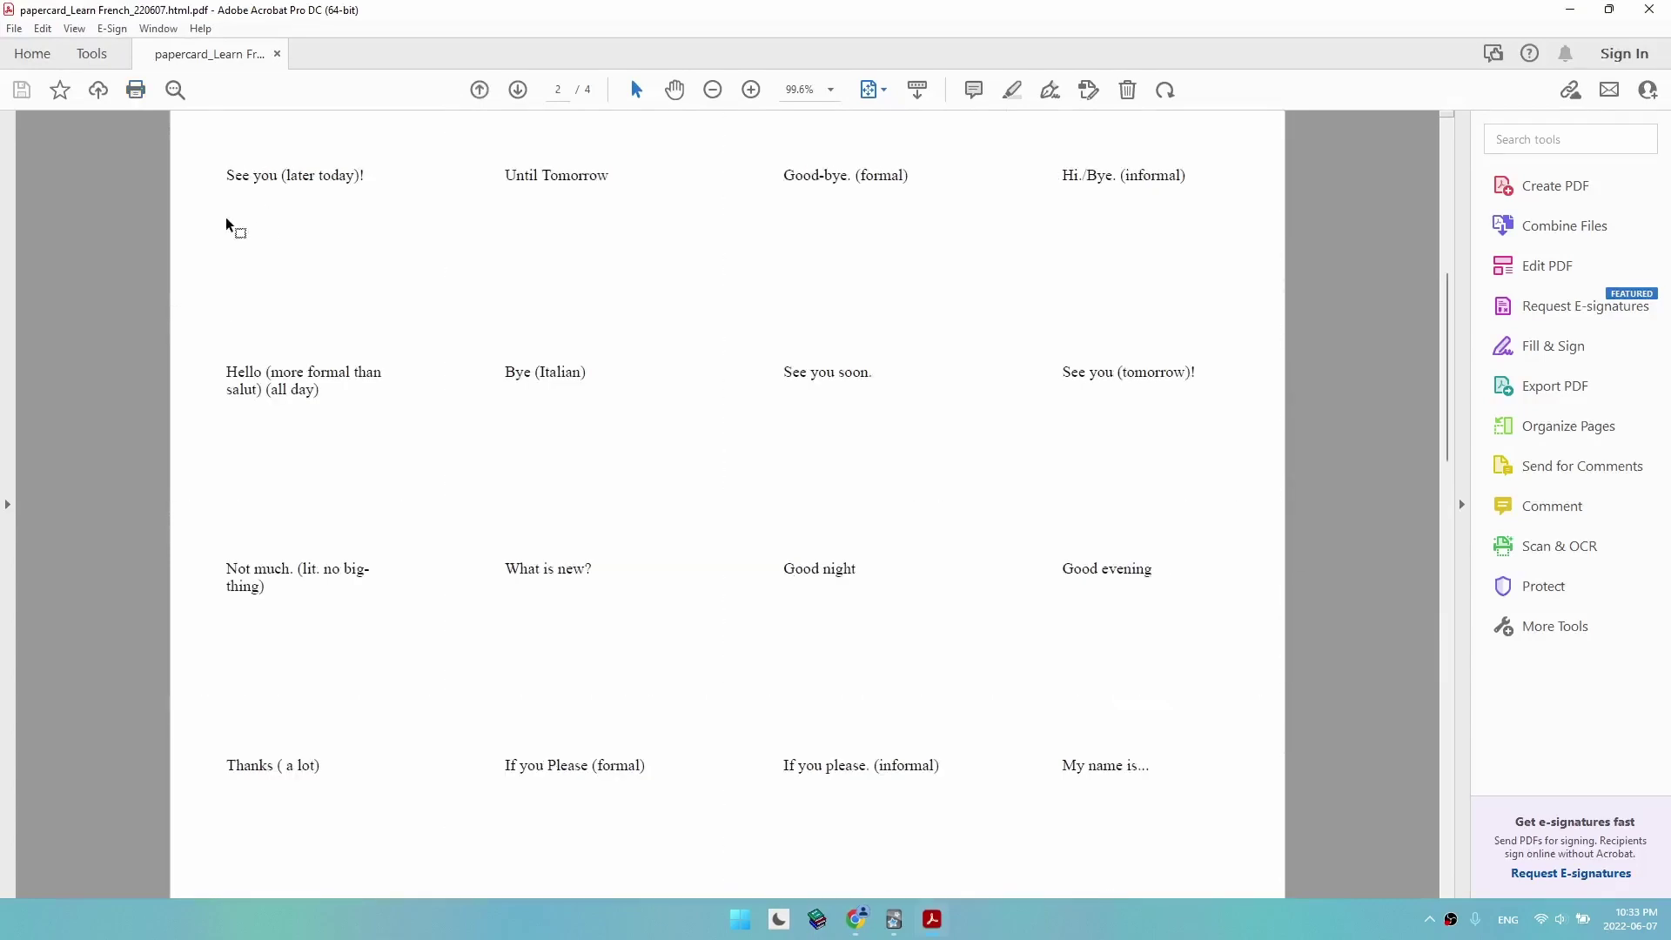
key("ctrl+p")
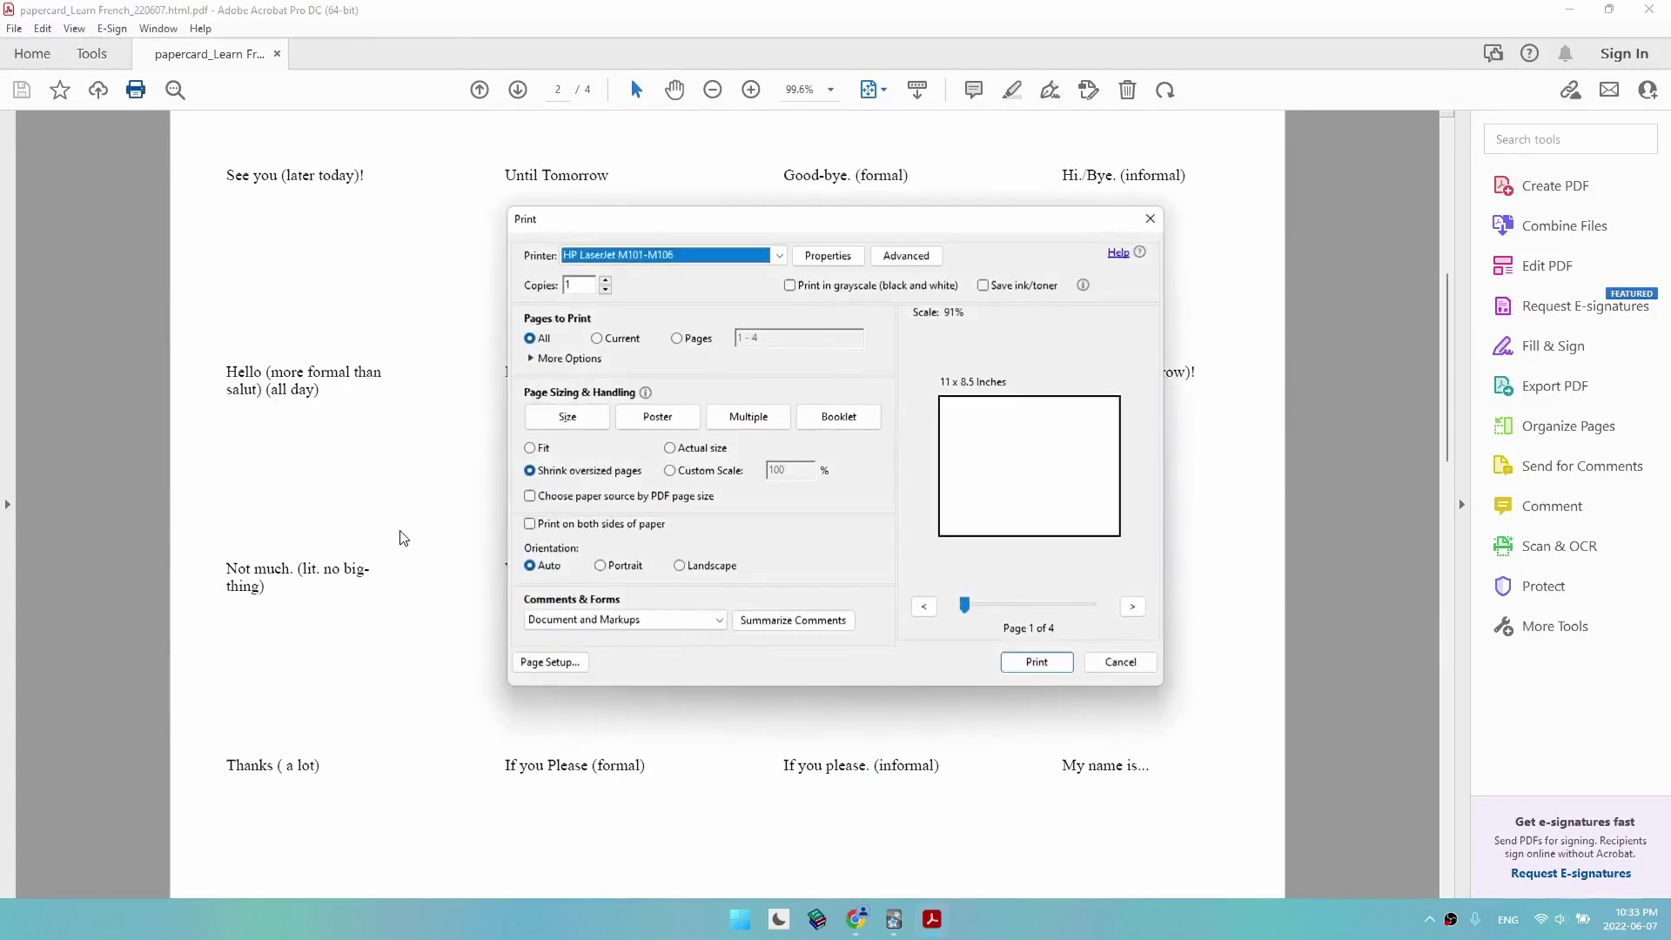
left_click(575, 527)
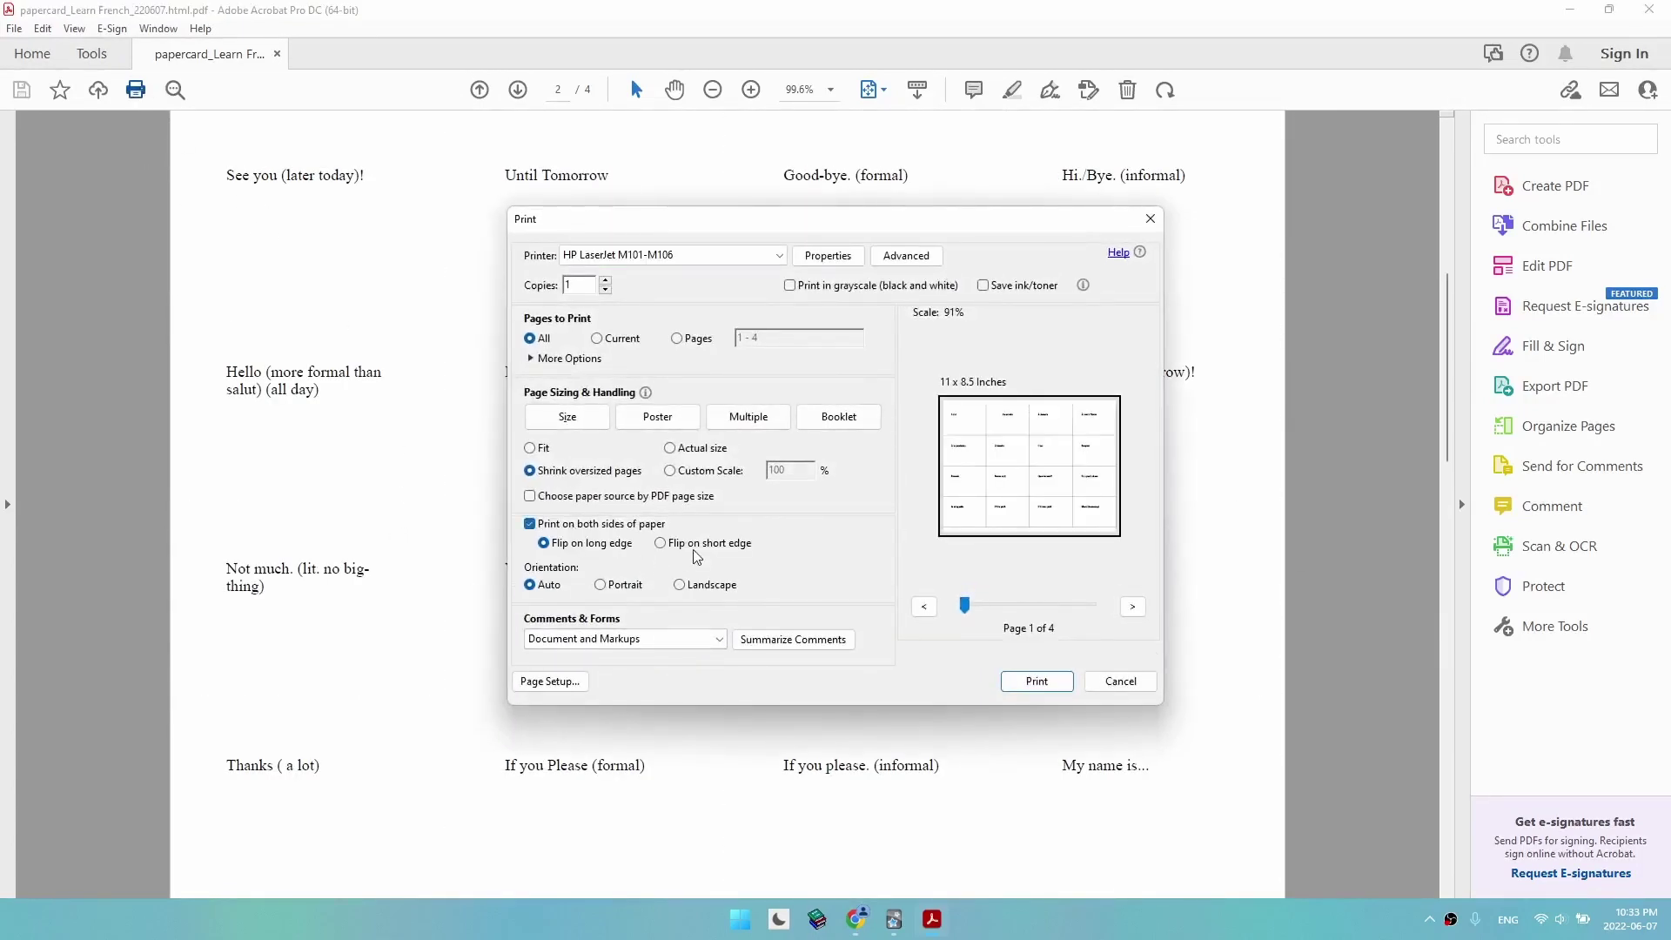